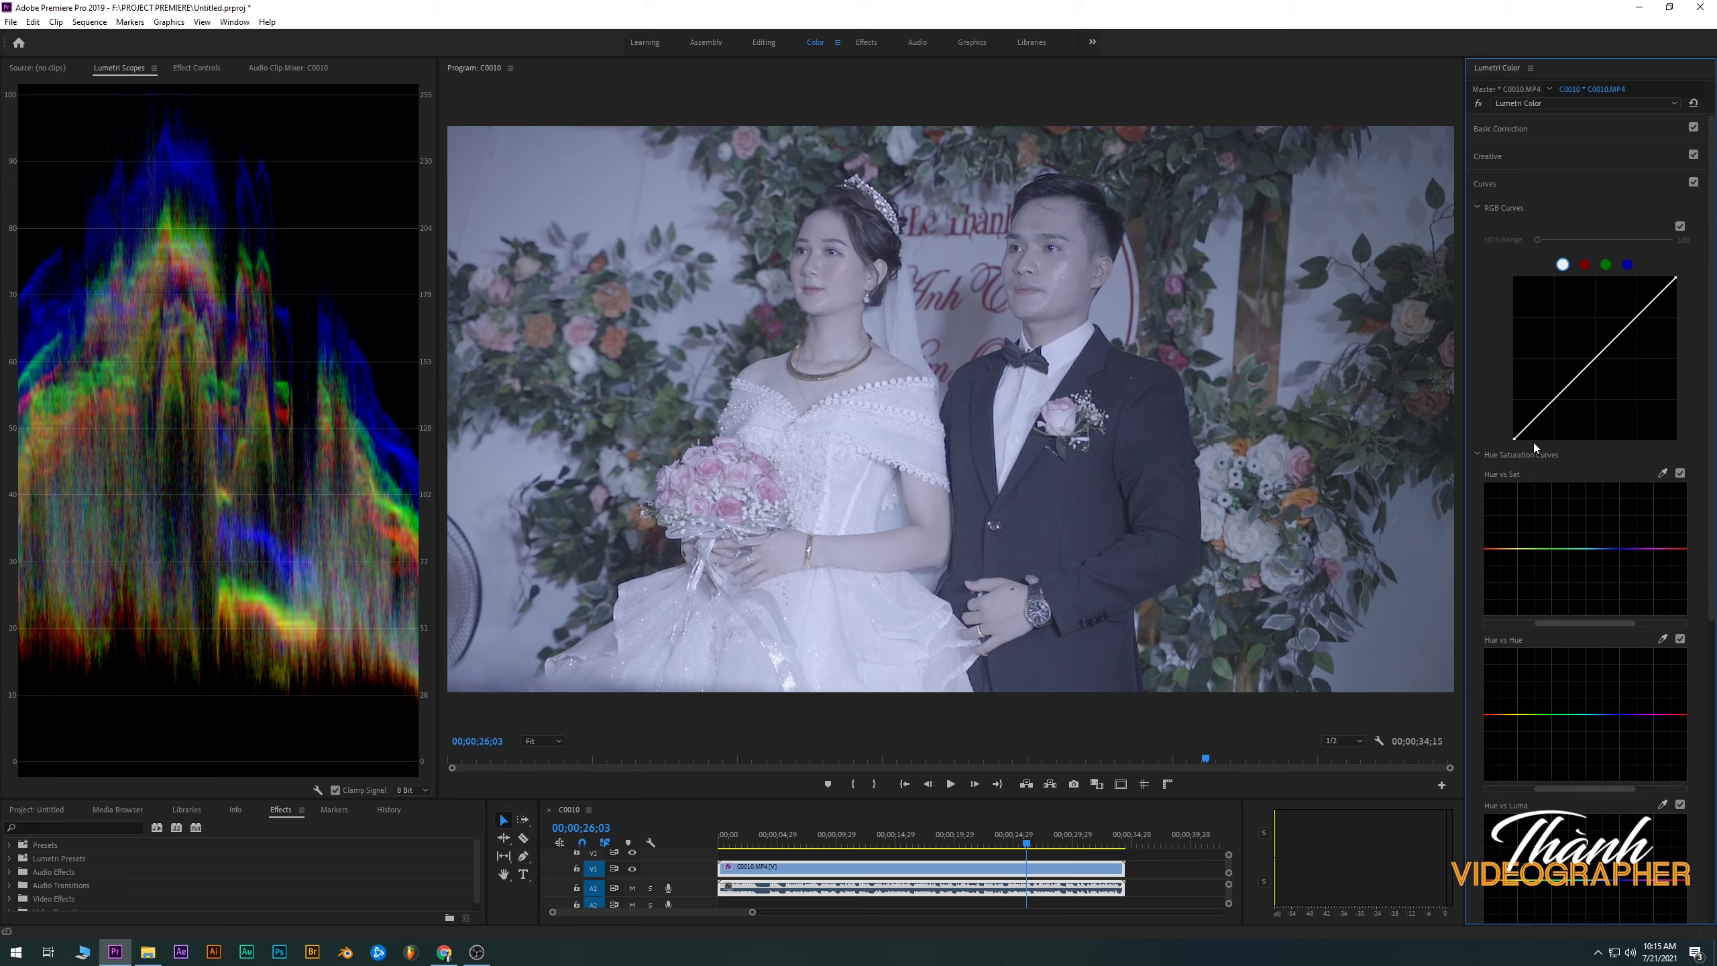
Move the master RGB curve's black point right and add a slightly raised midtone point
{"action": "left_click_drag", "start_coordinate": [1516, 441], "coordinate": [1526, 439]}
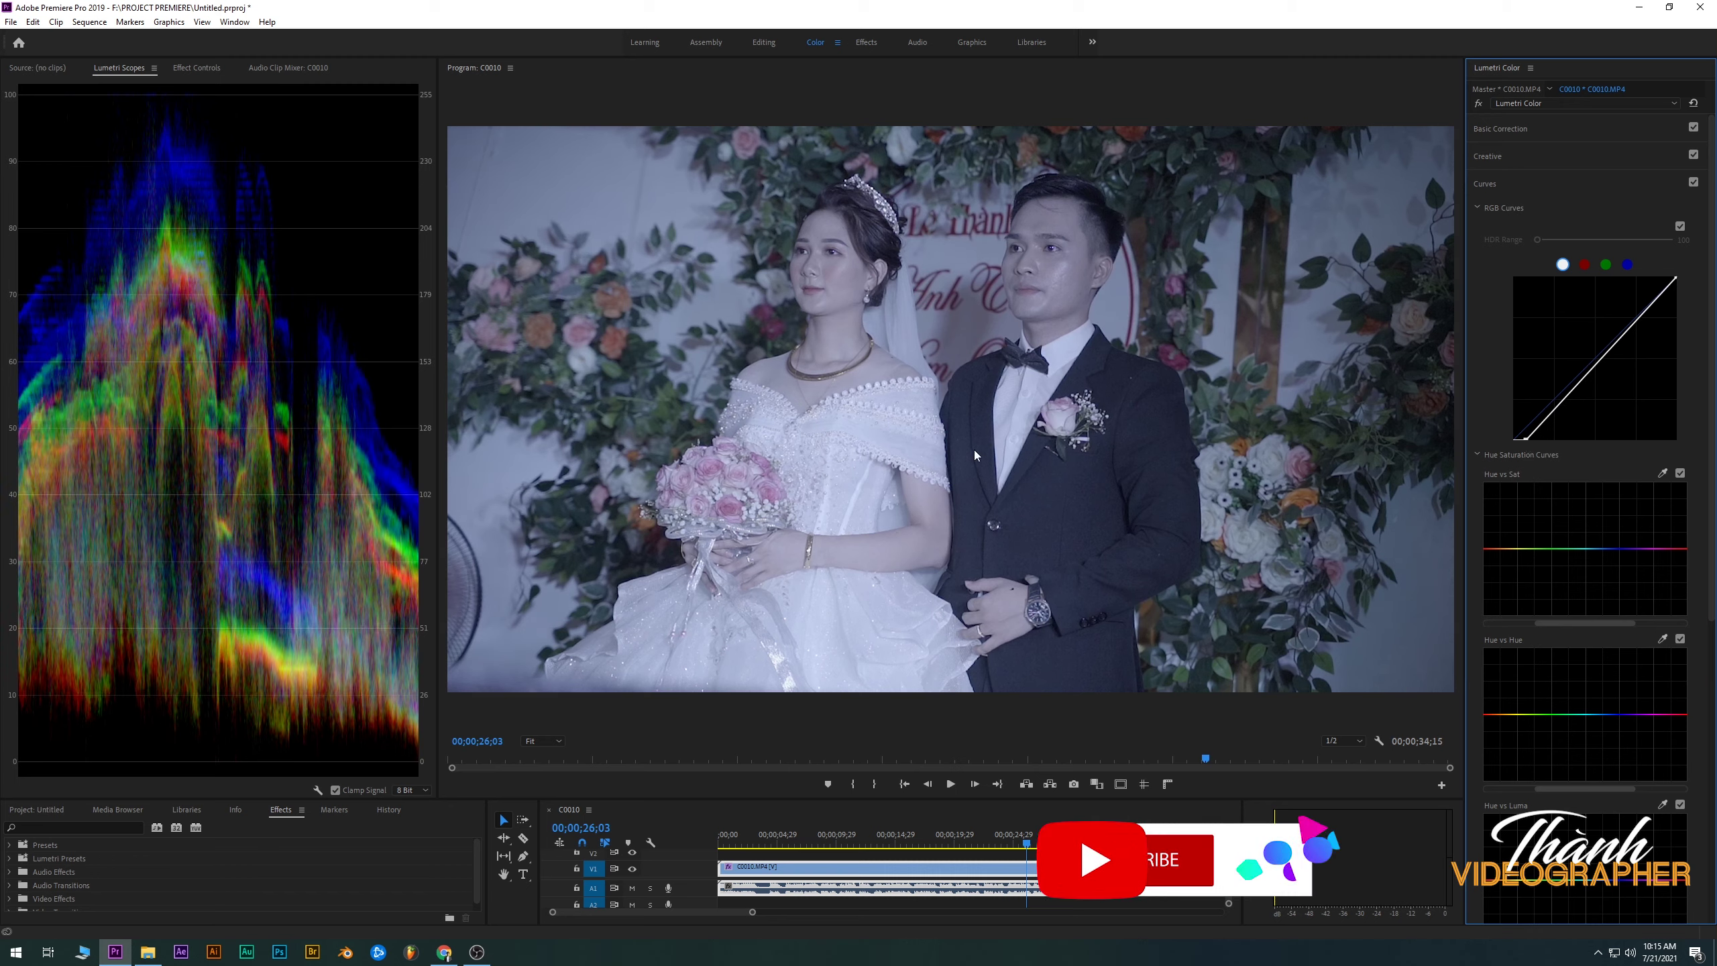
{"action": "left_click", "coordinate": [1595, 360]}
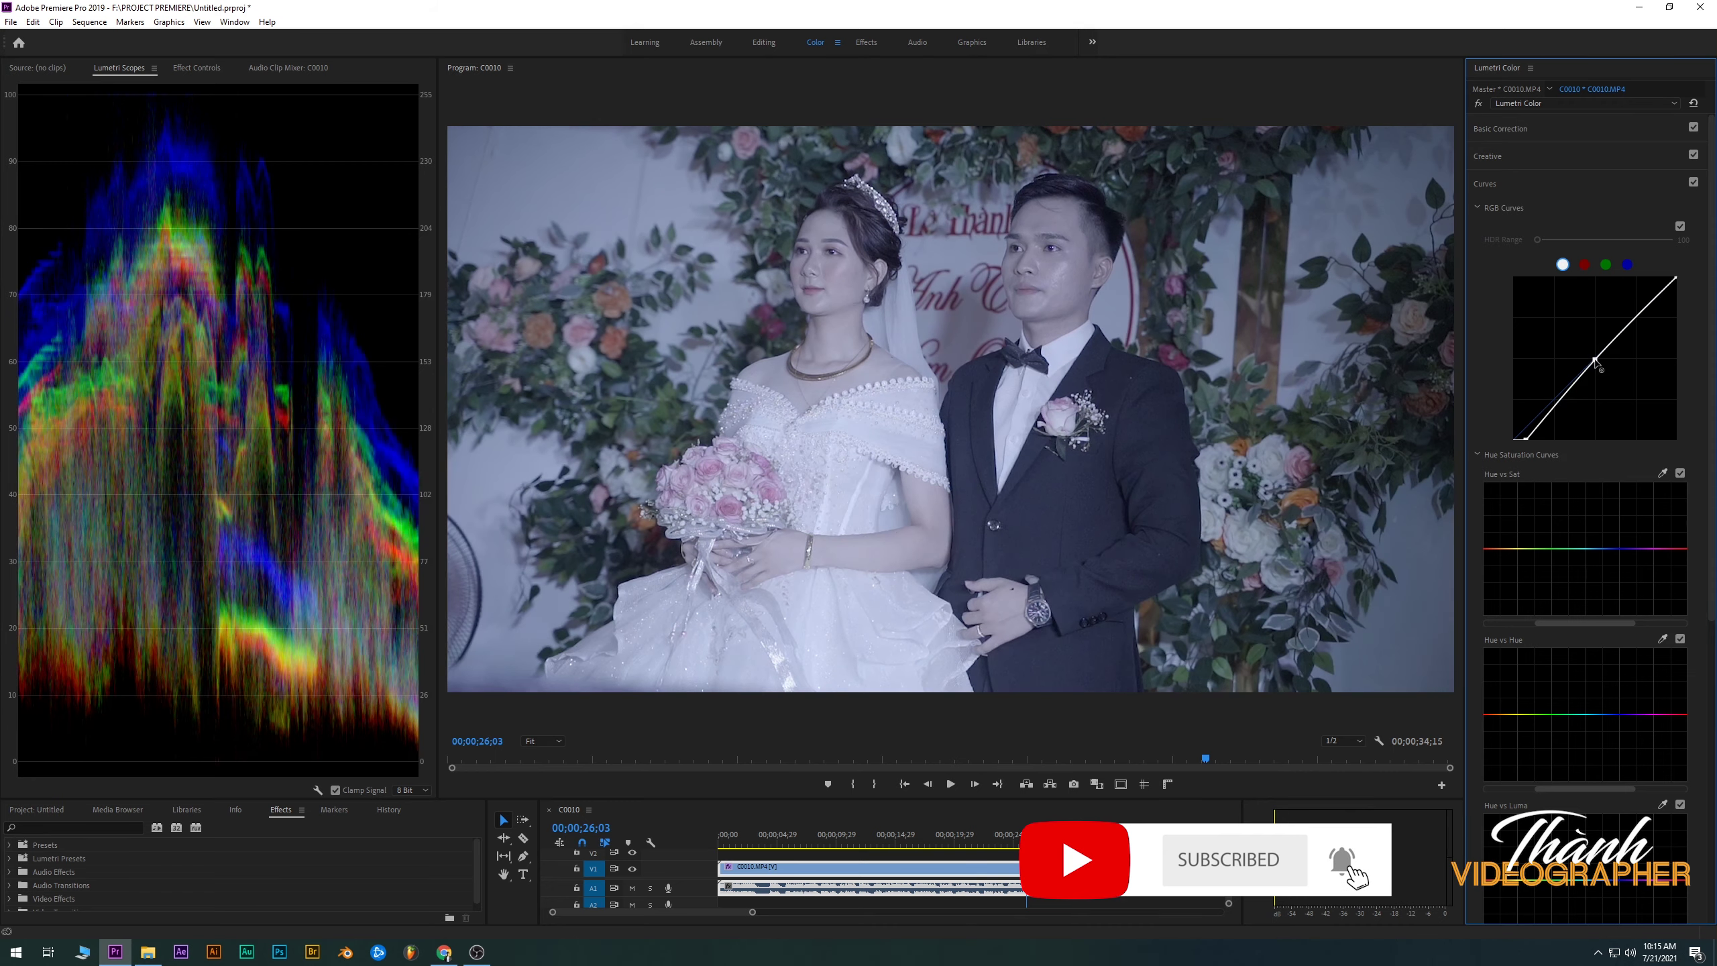
{"action": "left_click_drag", "start_coordinate": [1596, 360], "coordinate": [1592, 357]}
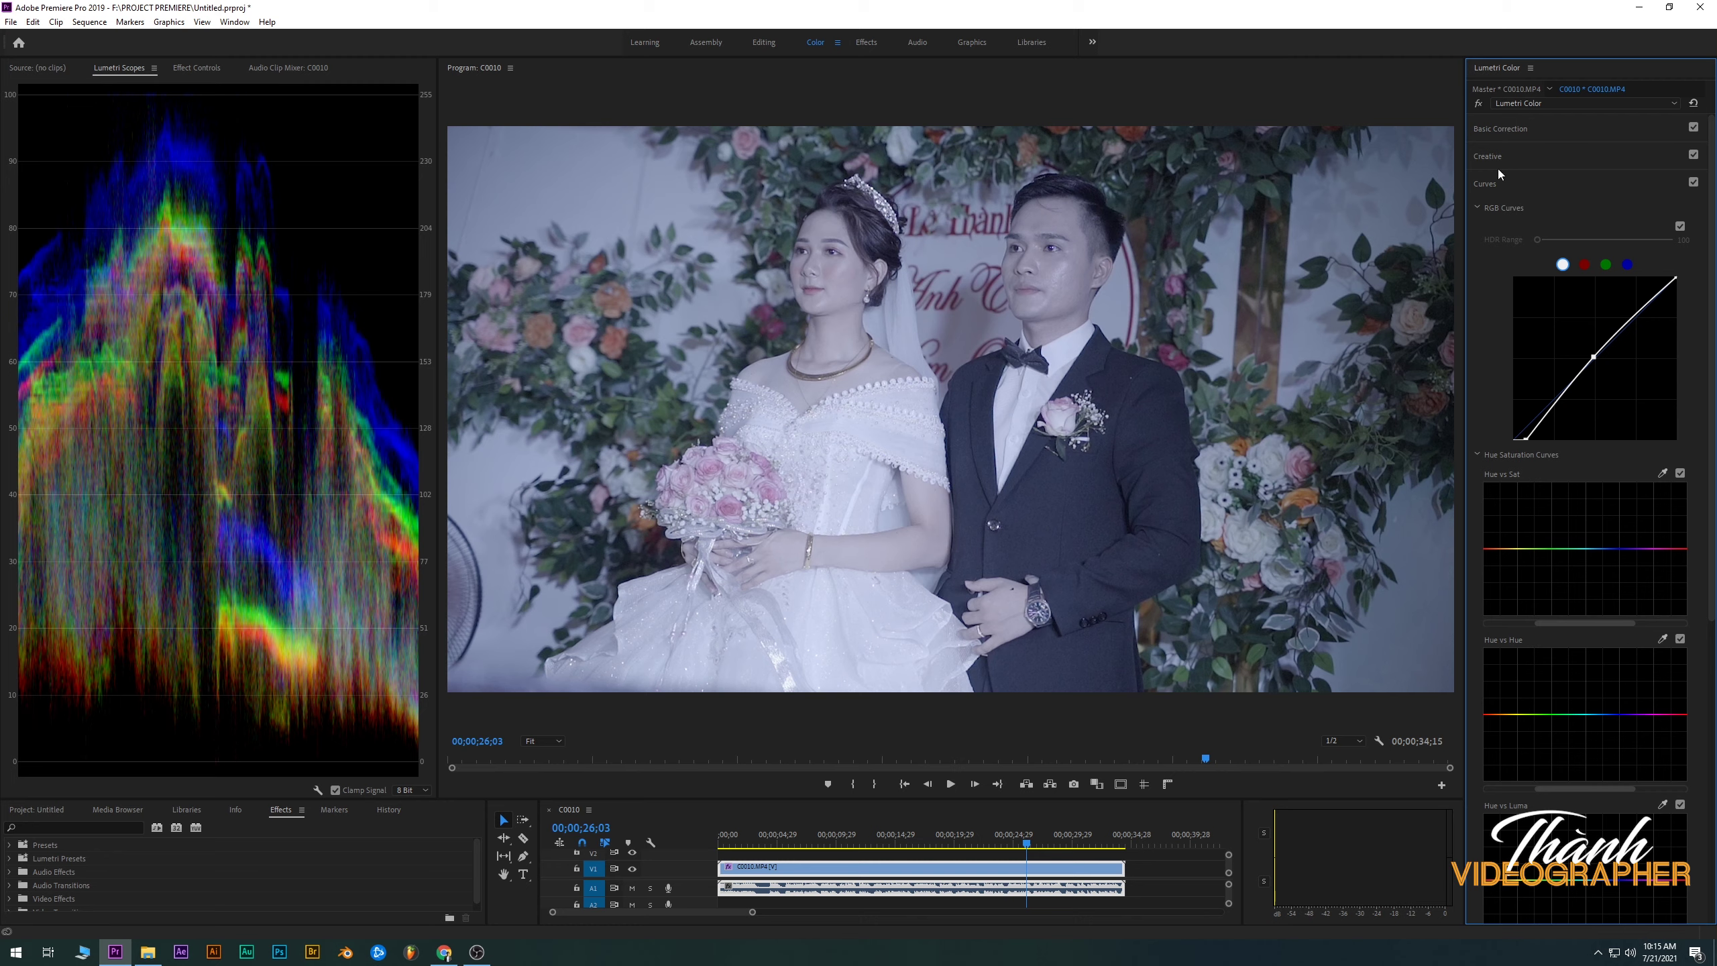
Set the Basic Correction saturation to 180
{"action": "left_click", "coordinate": [1490, 130]}
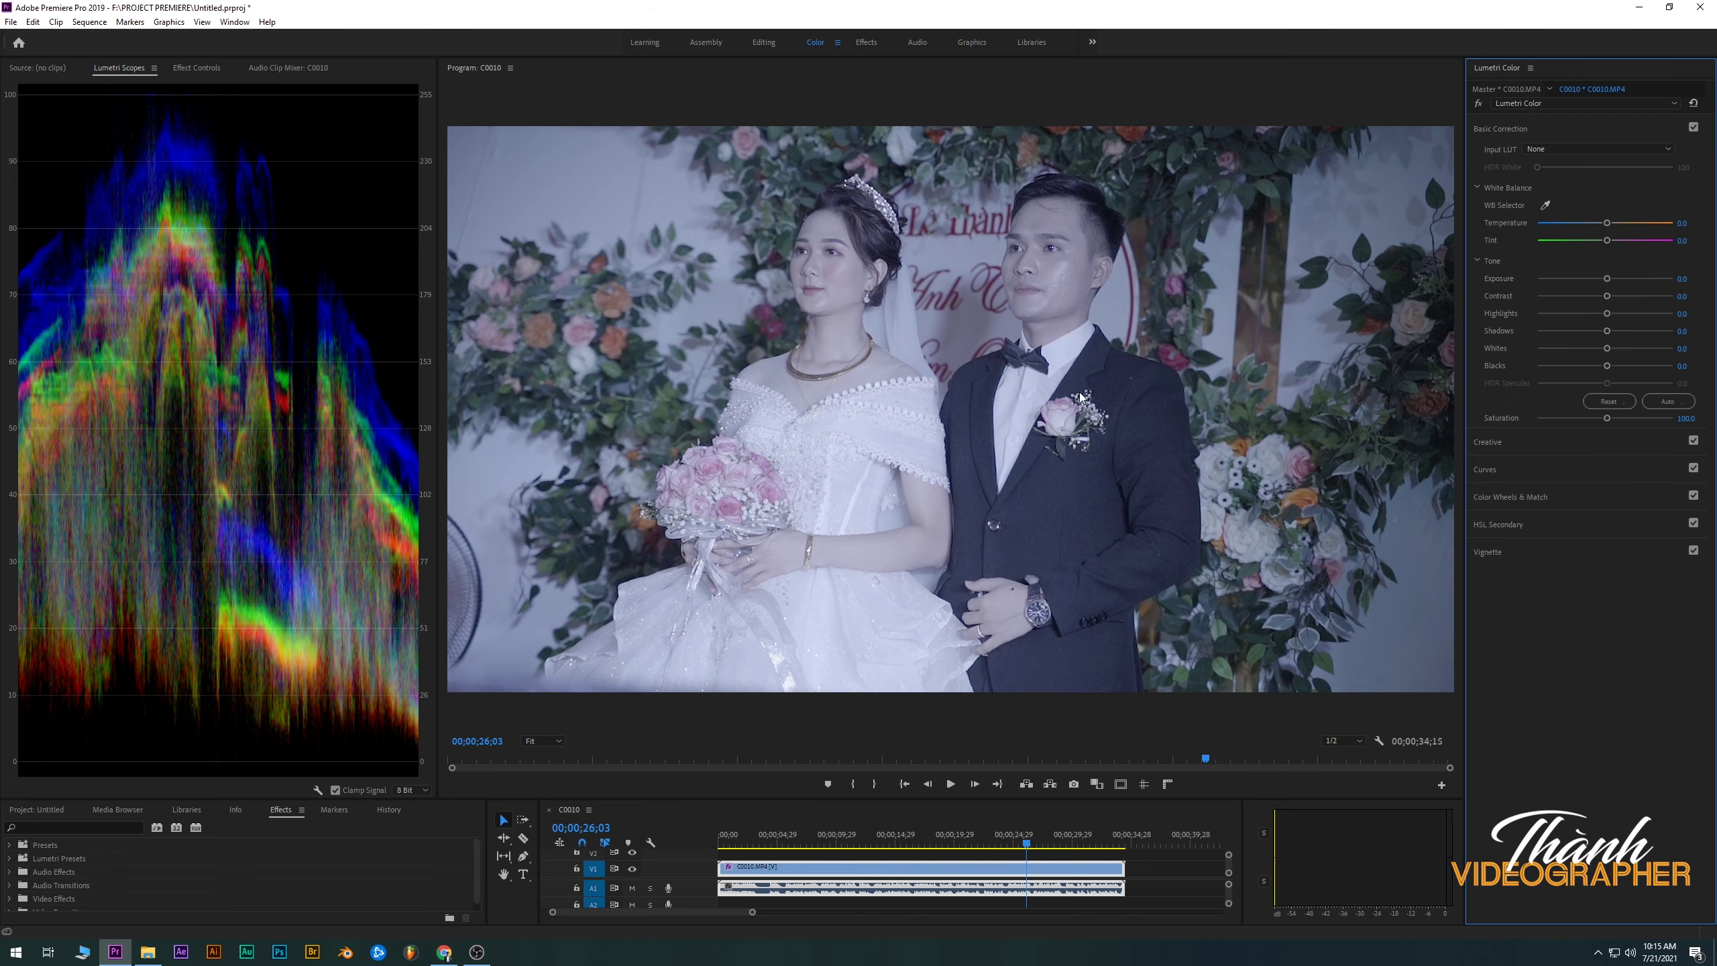
{"action": "left_click", "coordinate": [1690, 417]}
{"action": "type", "text": "200"}
{"action": "key", "text": "Return"}
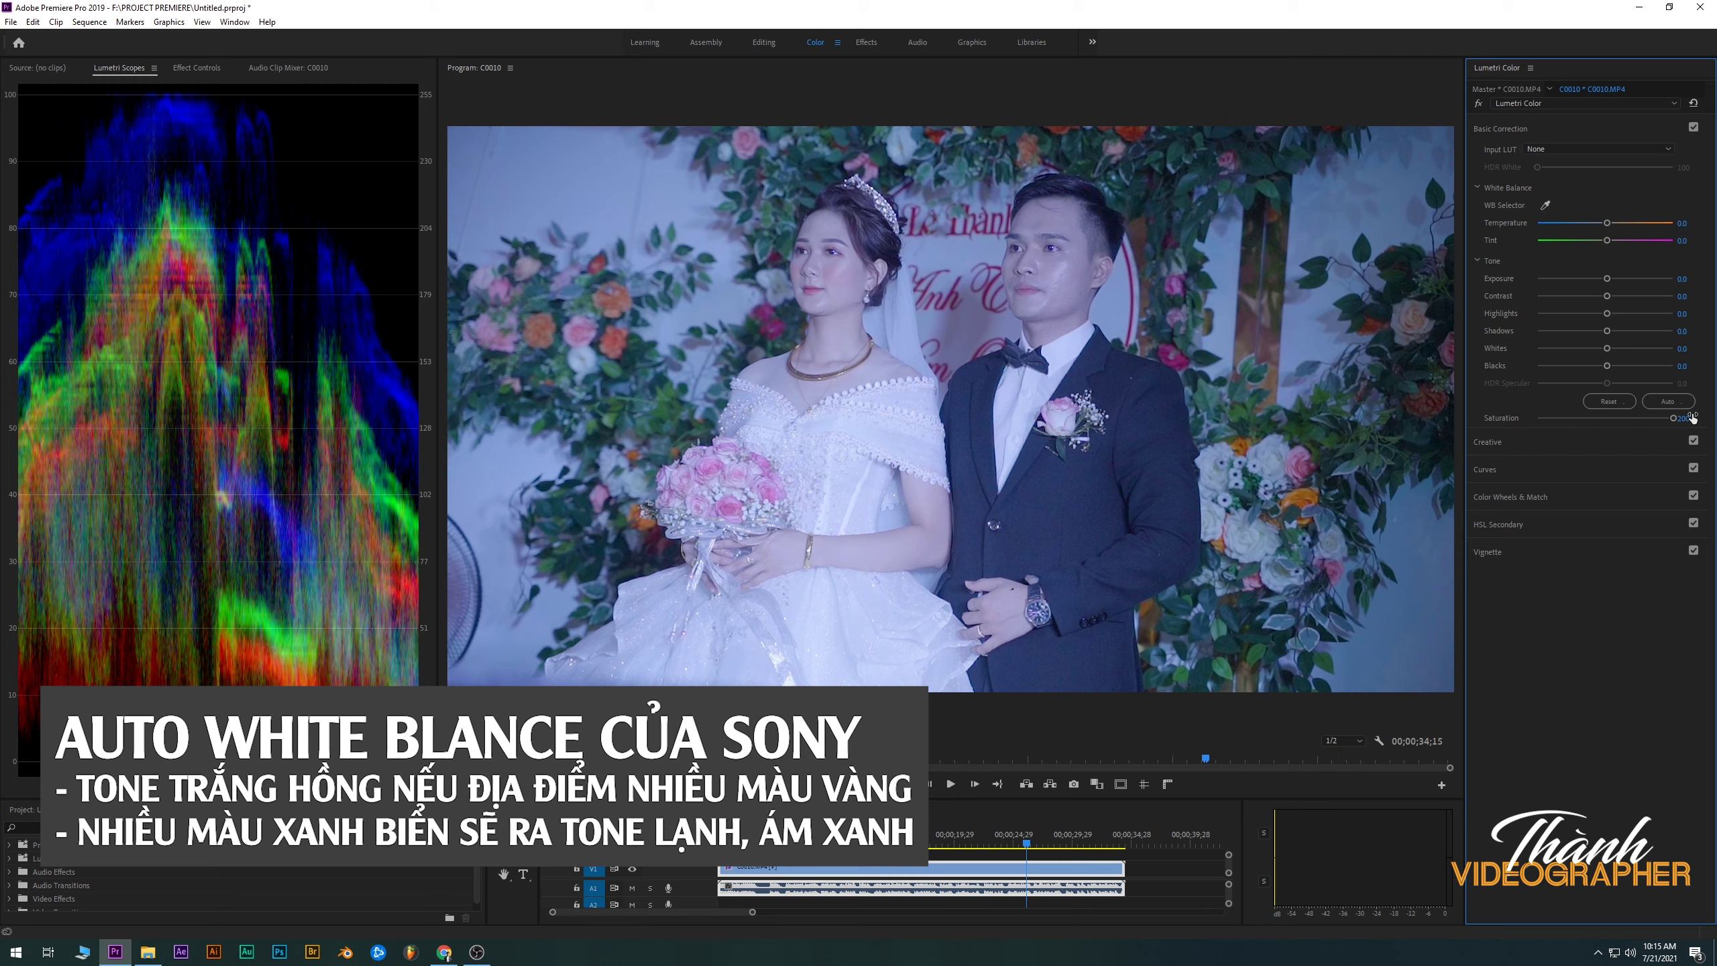
{"action": "left_click", "coordinate": [1690, 417]}
{"action": "type", "text": "180"}
{"action": "key", "text": "Return"}
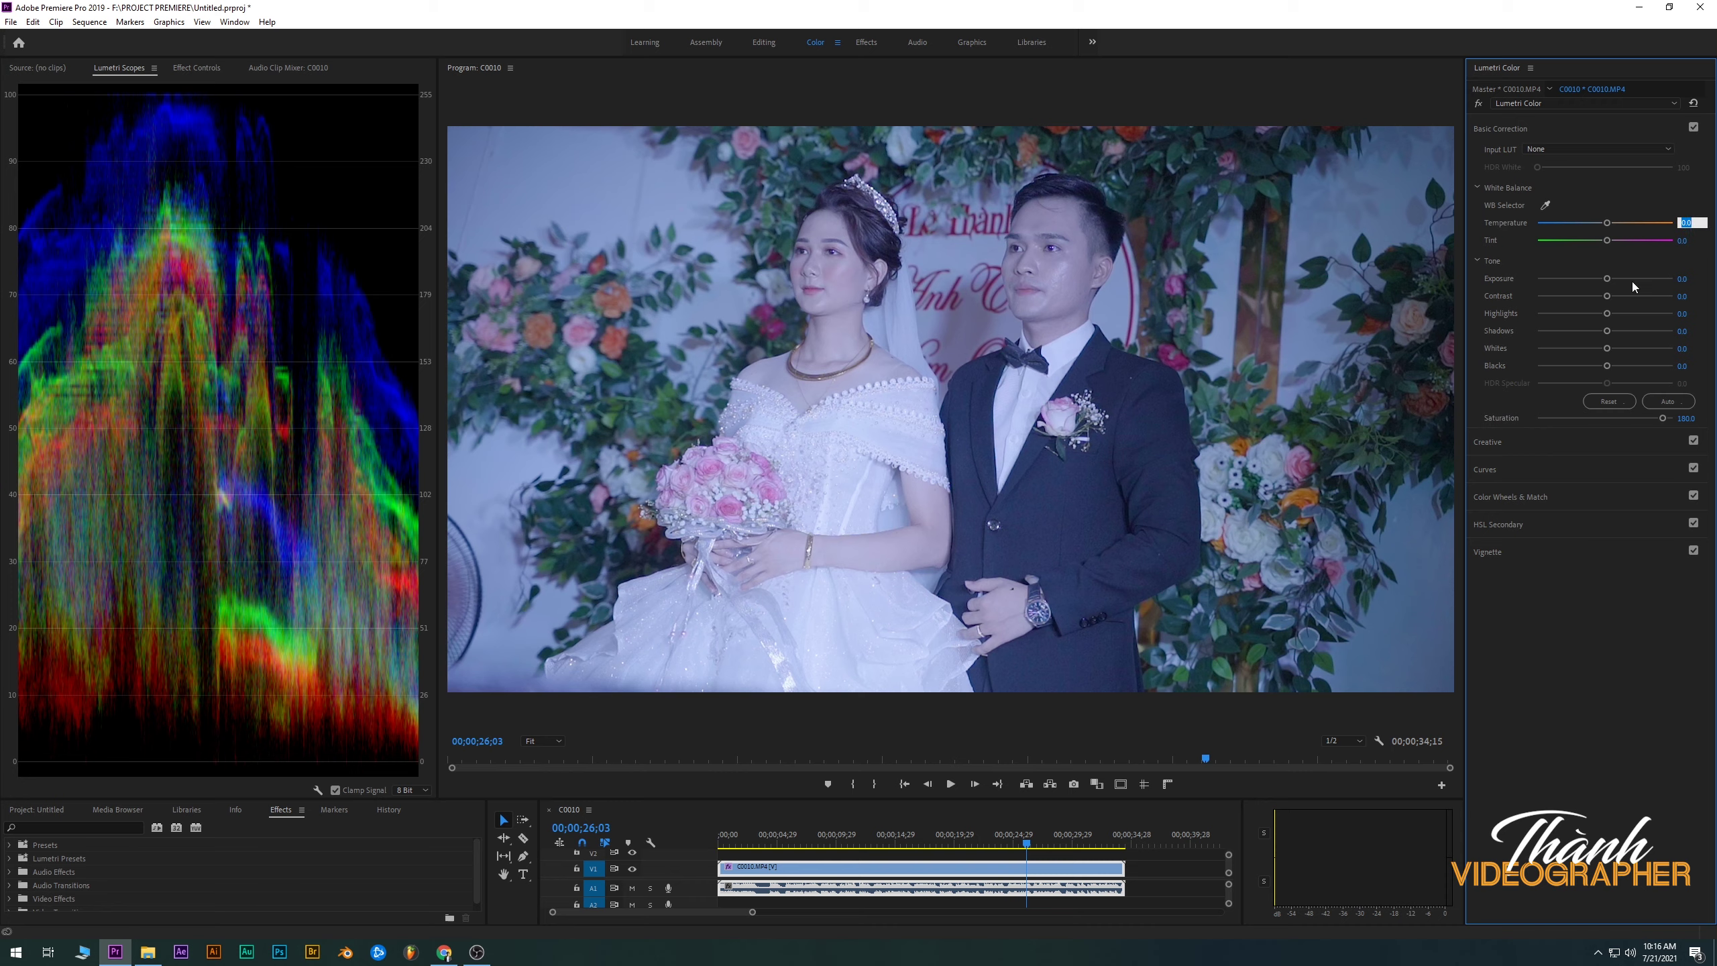
Warm the white-balance temperature to 20
{"action": "type", "text": "10"}
{"action": "key", "text": "Return"}
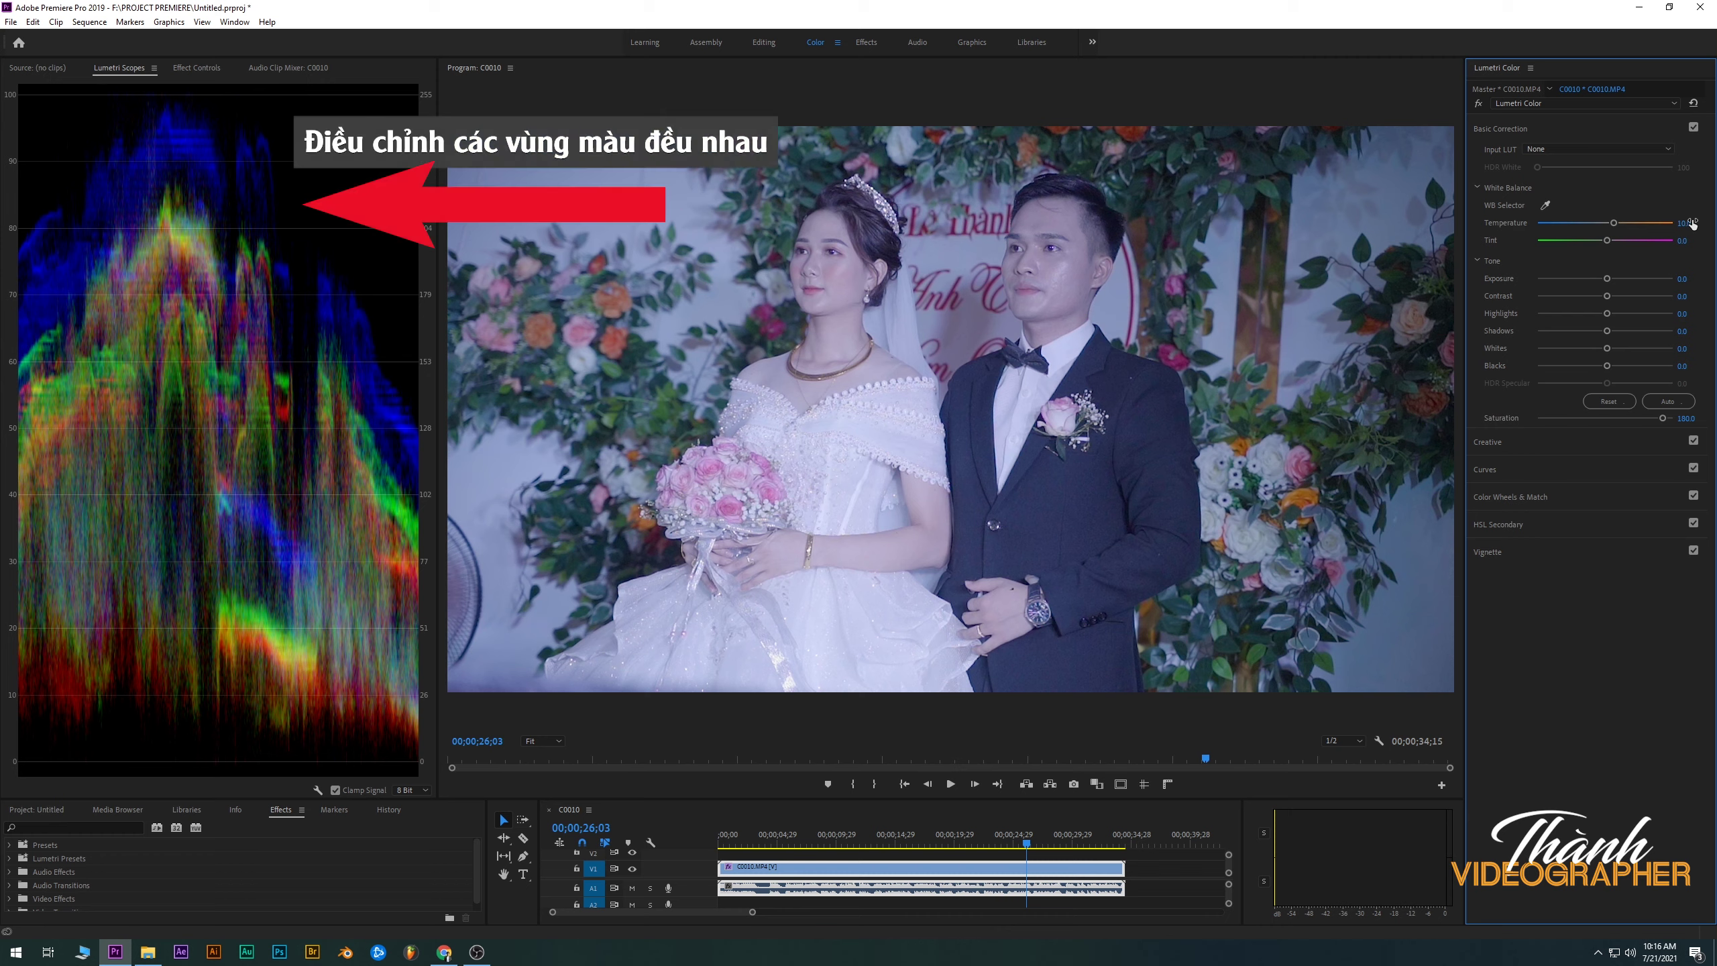
{"action": "left_click", "coordinate": [1692, 222]}
{"action": "type", "text": "20"}
{"action": "key", "text": "Return"}
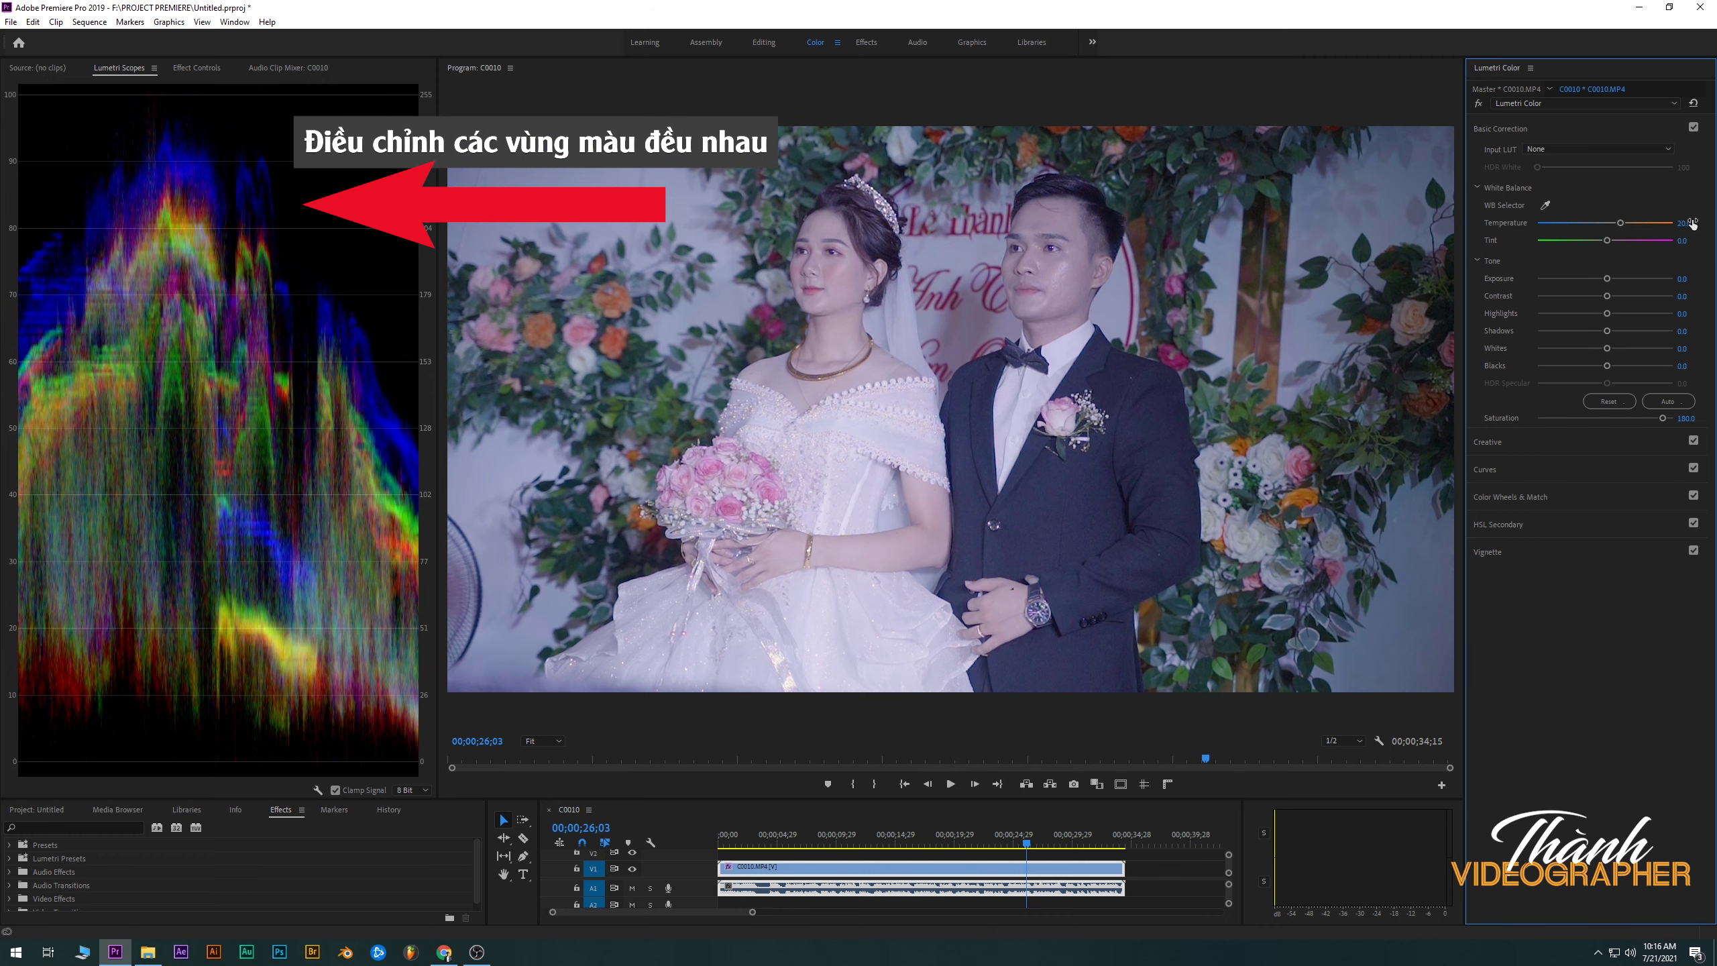
{"action": "left_click", "coordinate": [1520, 468]}
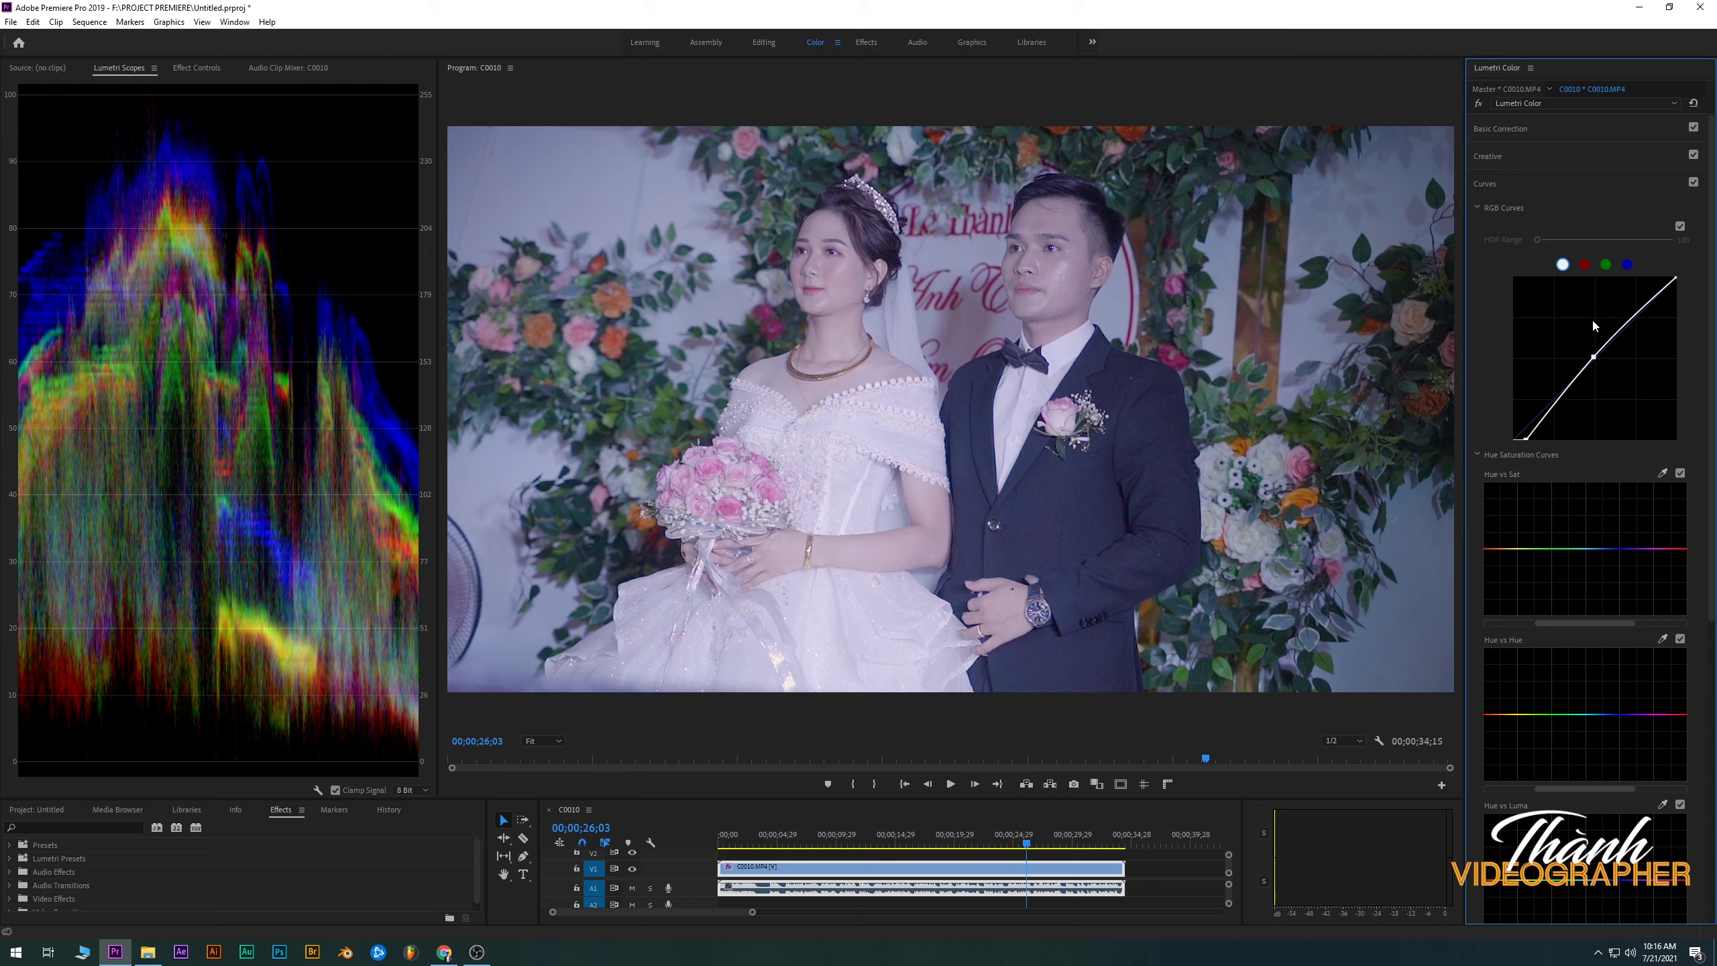
Lift the red channel curve gently, then bend the green channel curve down at the midtones
{"action": "left_click", "coordinate": [1583, 264]}
{"action": "left_click_drag", "start_coordinate": [1597, 357], "coordinate": [1606, 380]}
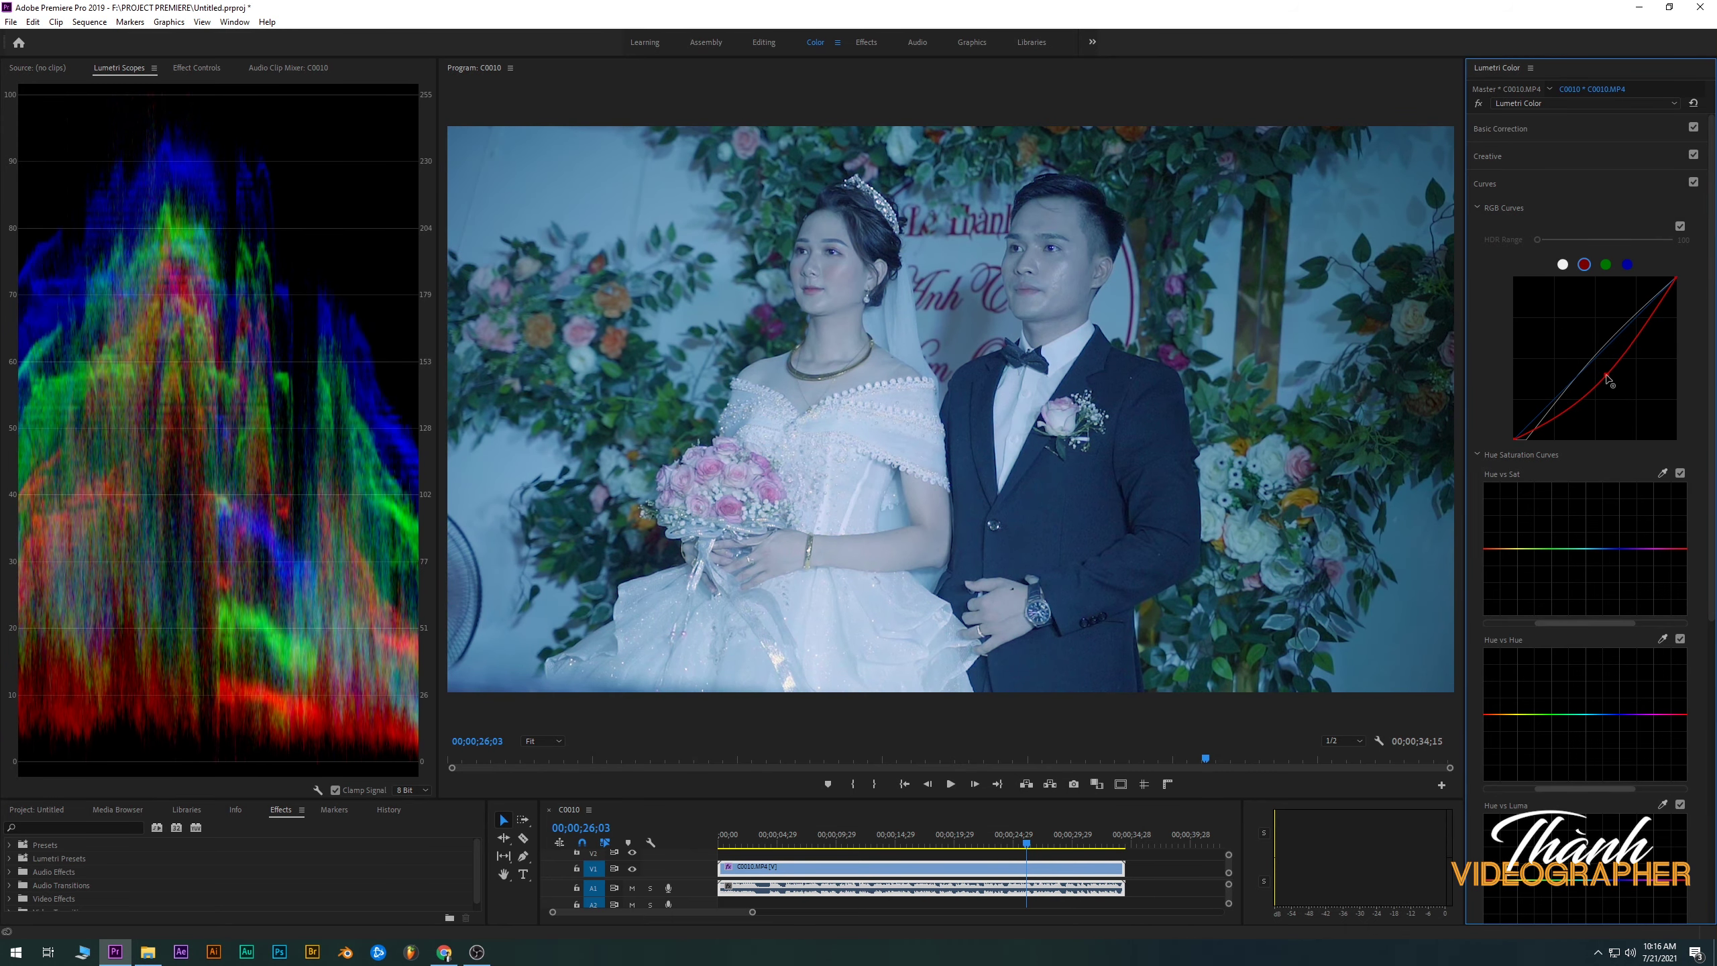
{"action": "left_click_drag", "start_coordinate": [1608, 380], "coordinate": [1589, 353]}
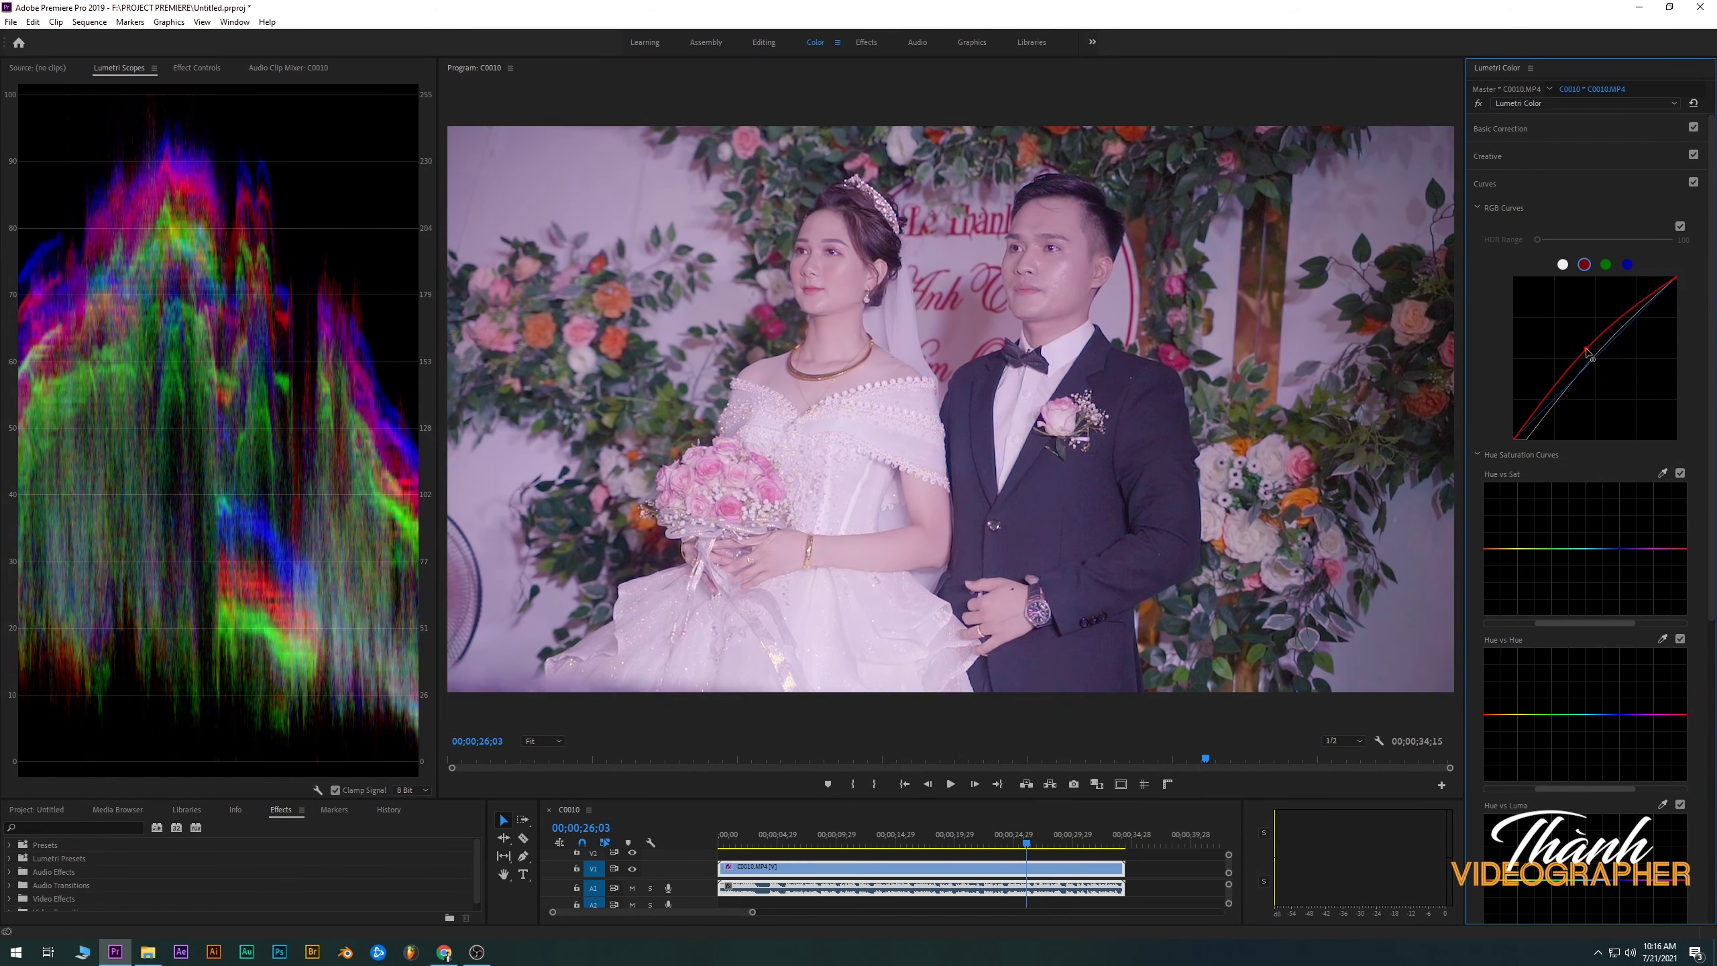
{"action": "left_click_drag", "start_coordinate": [1587, 352], "coordinate": [1593, 353]}
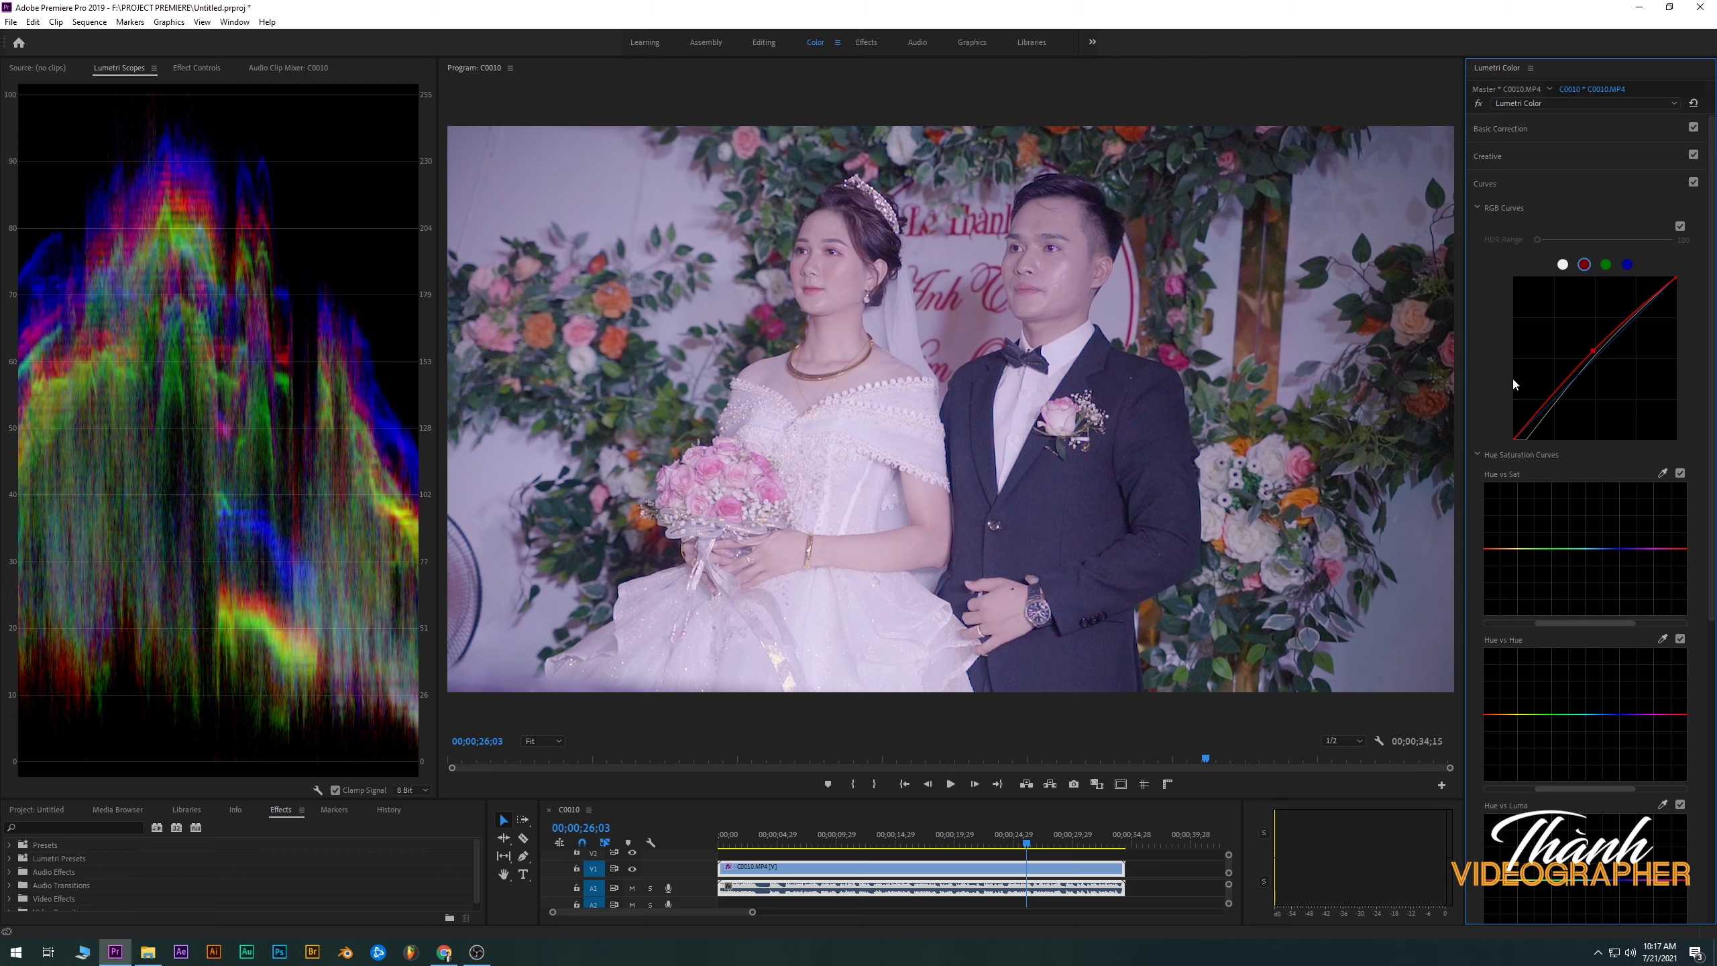
{"action": "left_click", "coordinate": [1606, 265]}
{"action": "mouse_move", "coordinate": [1602, 365]}
{"action": "left_mouse_down"}
{"action": "mouse_move", "coordinate": [1594, 352]}
{"action": "mouse_move", "coordinate": [1607, 367]}
{"action": "left_mouse_up"}
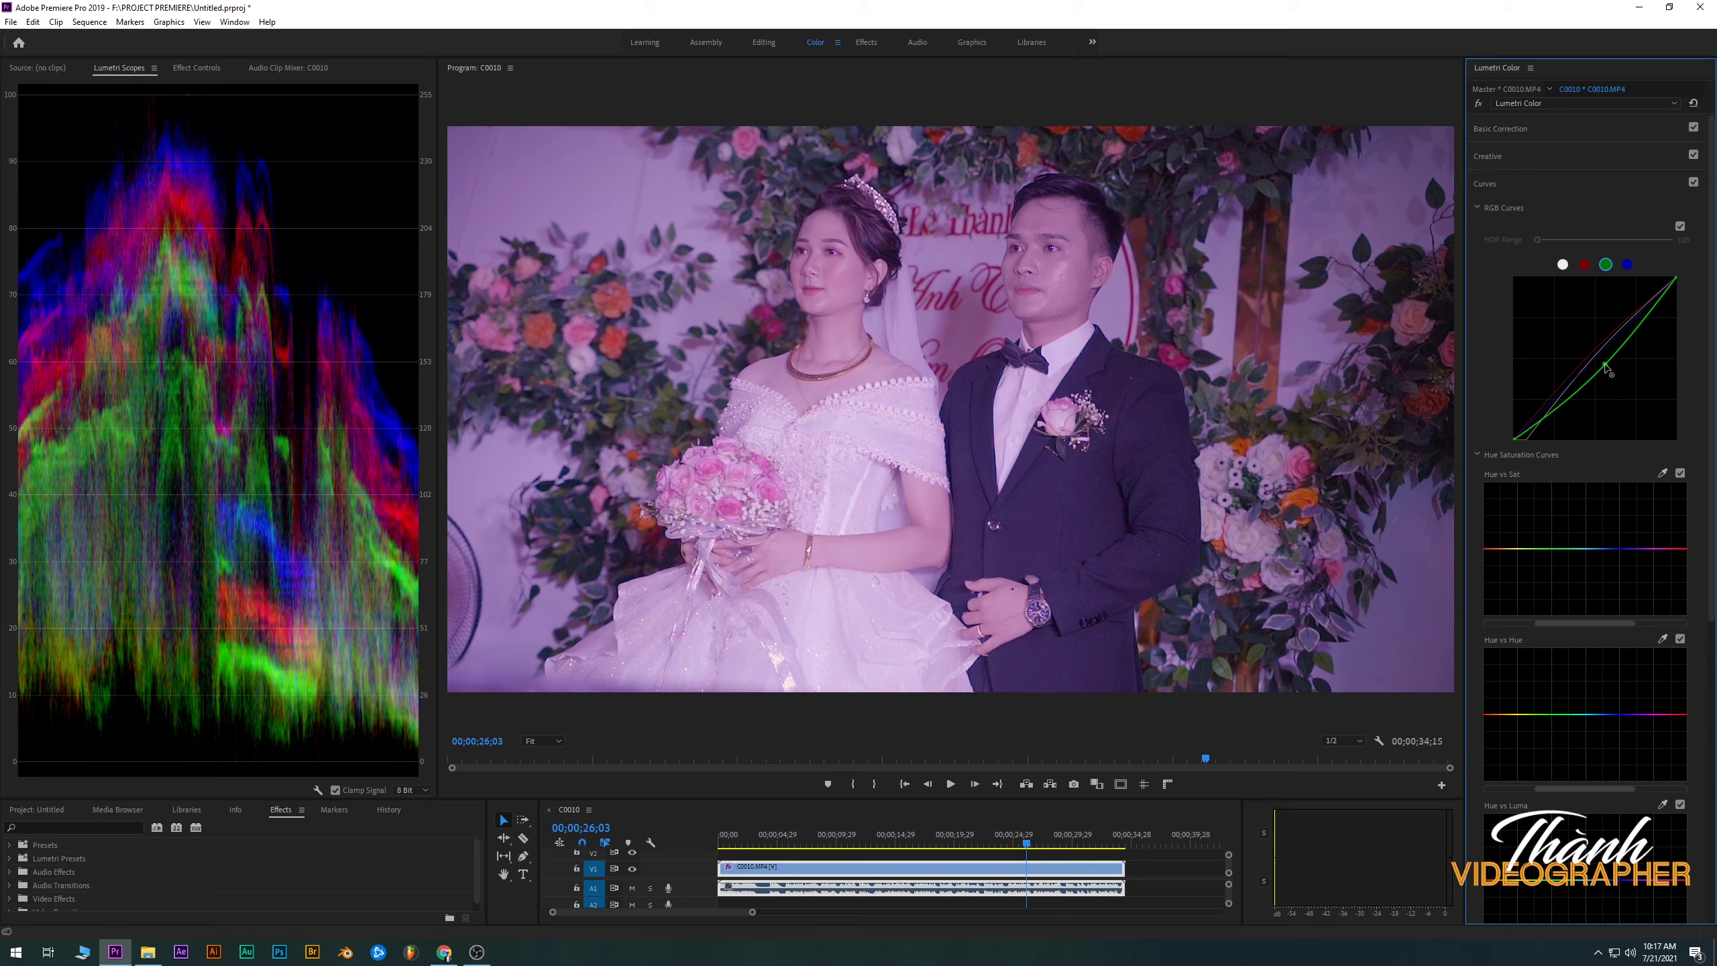
Replace the green curve point with a new one lifted slightly above the diagonal
{"action": "left_click", "coordinate": [1605, 365], "text": "ctrl"}
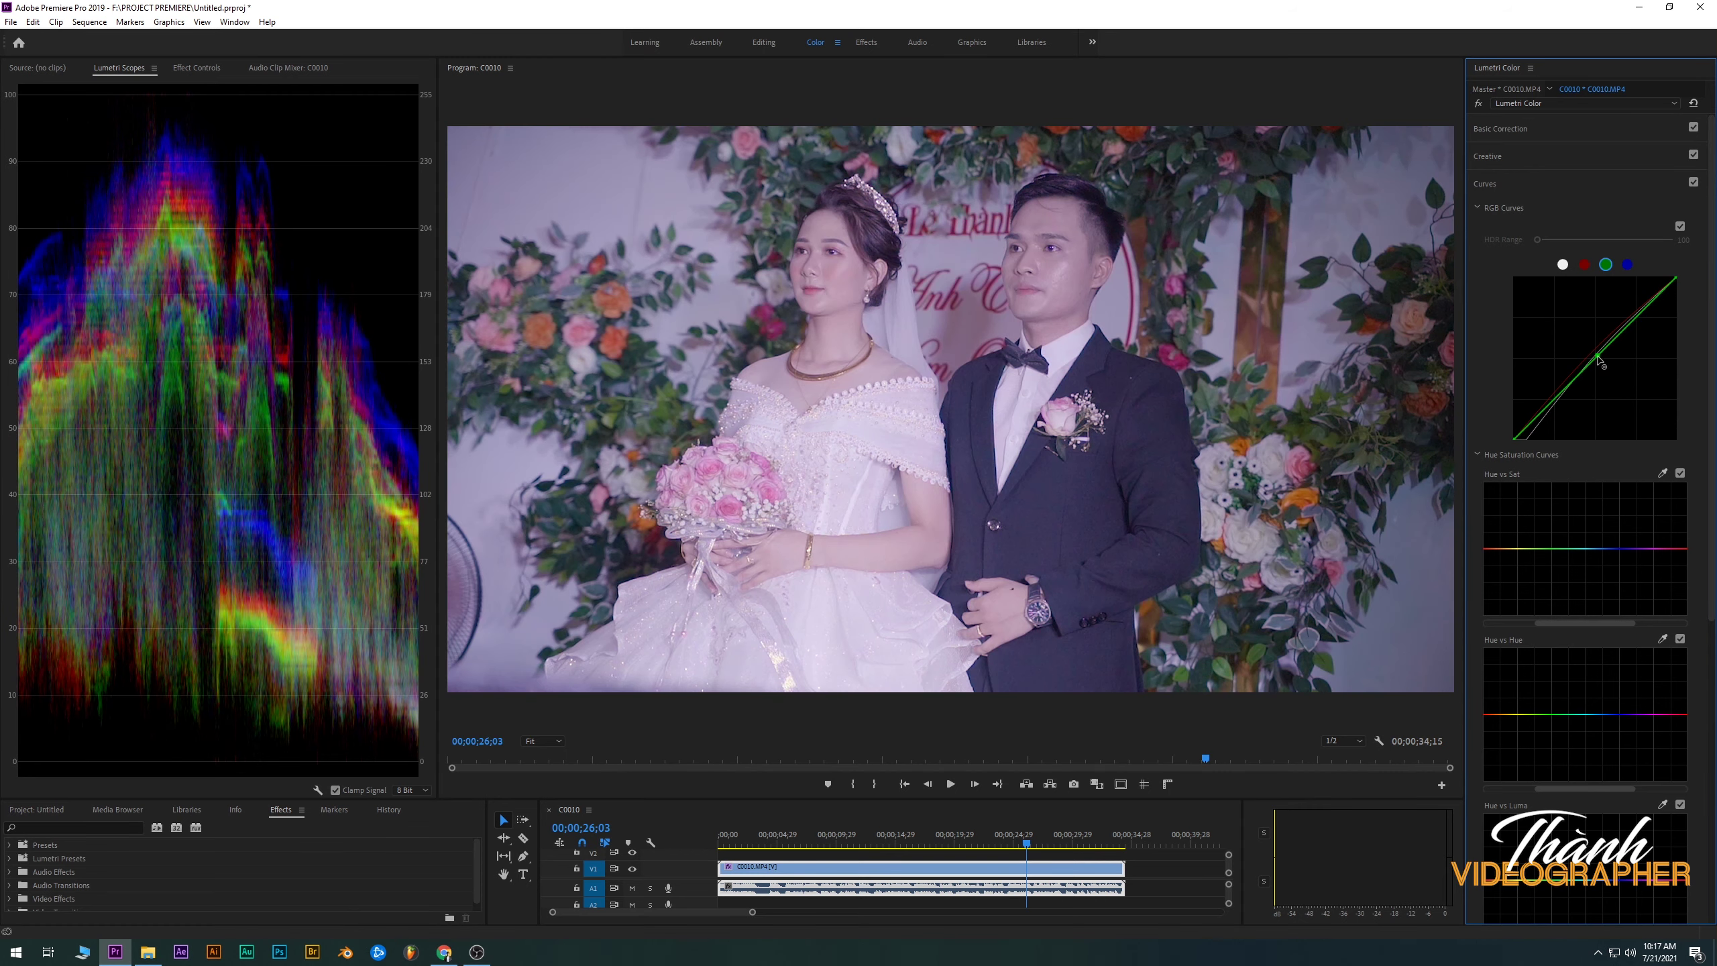
{"action": "left_click", "coordinate": [1596, 356]}
{"action": "left_click_drag", "start_coordinate": [1596, 357], "coordinate": [1594, 352]}
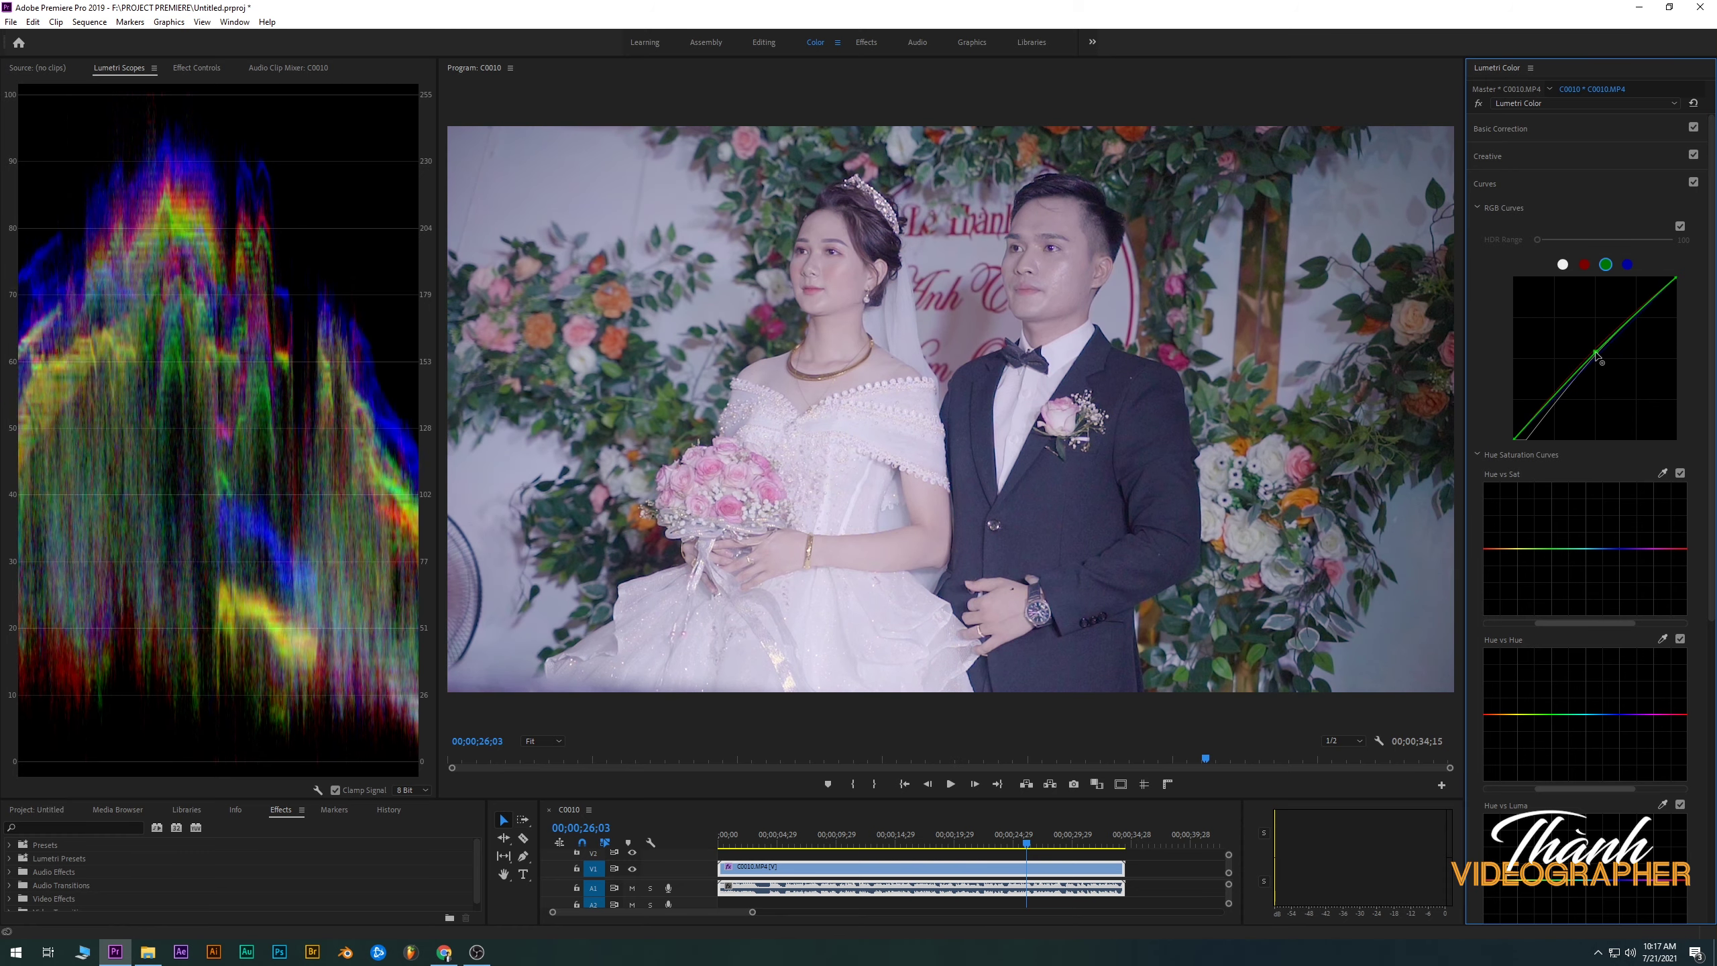
{"action": "left_click_drag", "start_coordinate": [1595, 352], "coordinate": [1598, 352]}
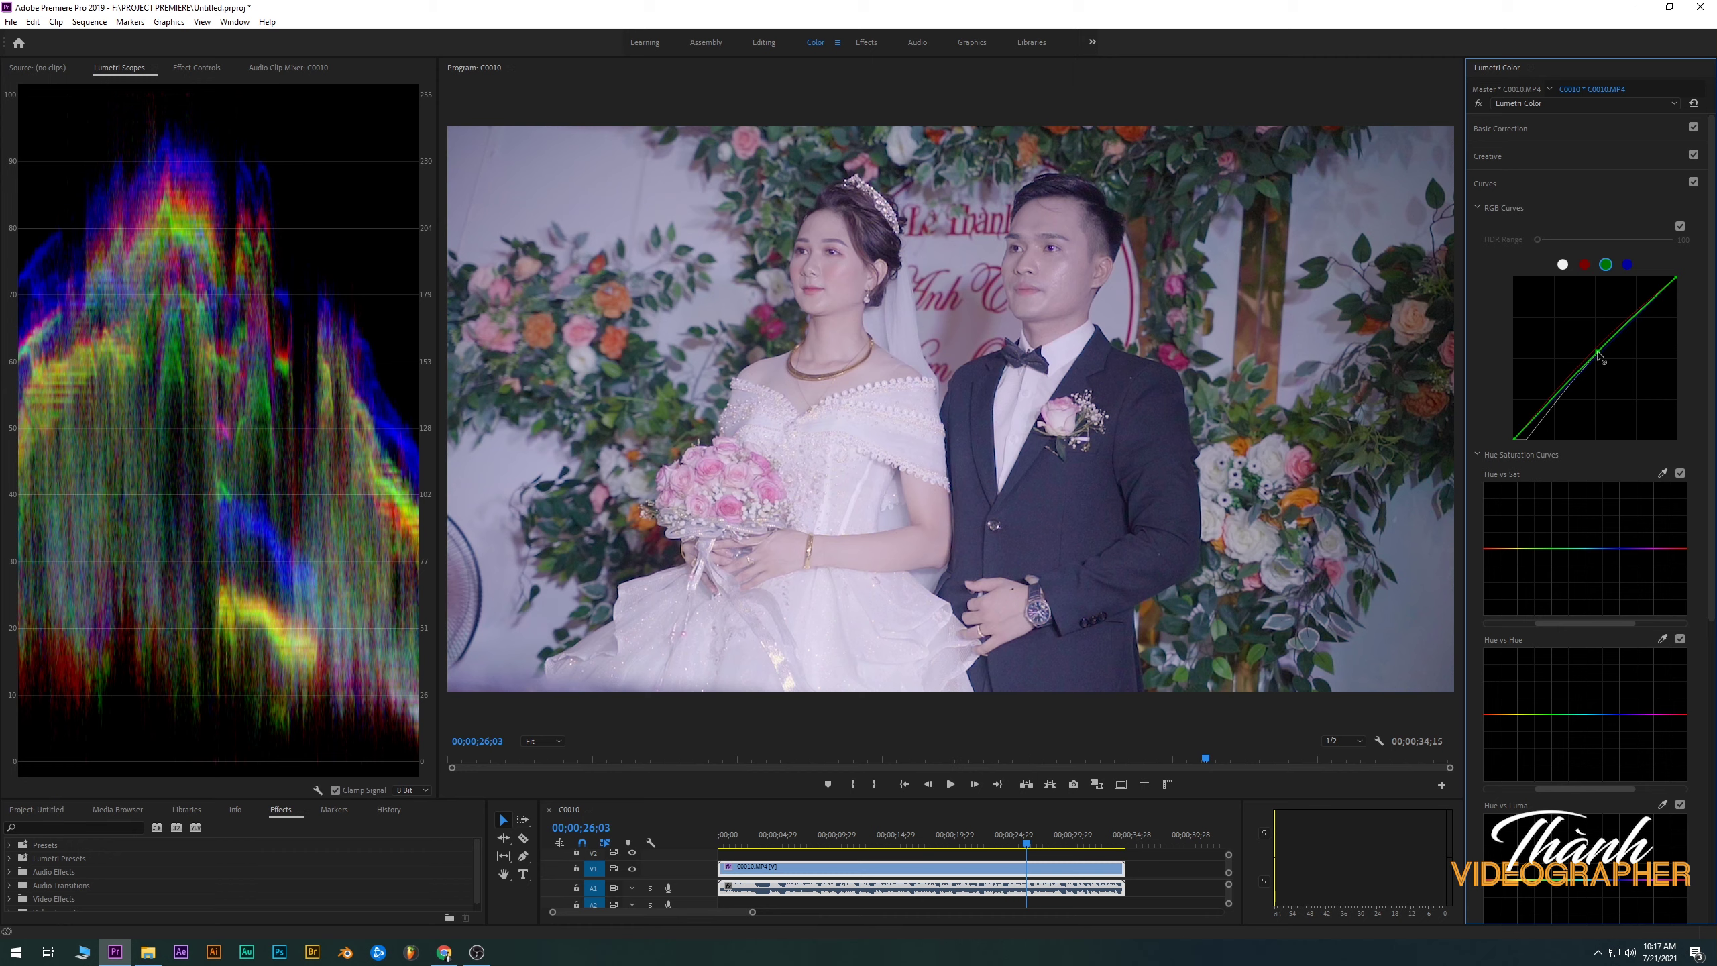
Dip the blue curve's midtone point just below the diagonal
{"action": "left_click", "coordinate": [1627, 264]}
{"action": "left_click_drag", "start_coordinate": [1604, 357], "coordinate": [1588, 343]}
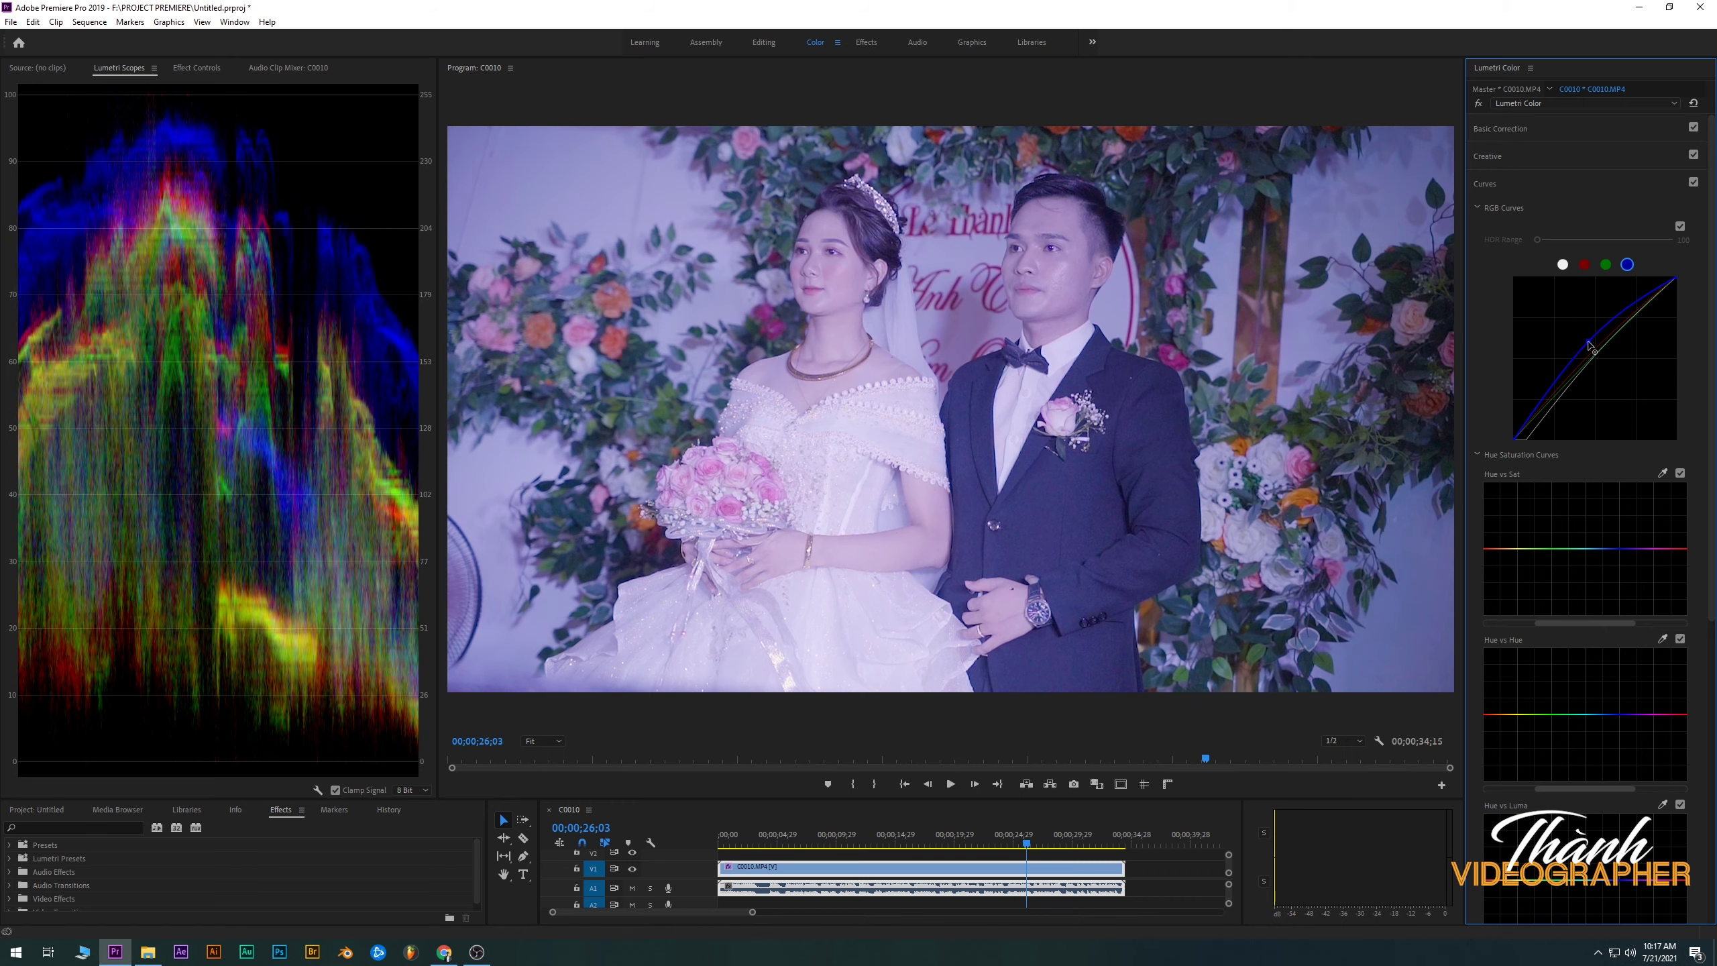
{"action": "left_click_drag", "start_coordinate": [1589, 344], "coordinate": [1604, 369]}
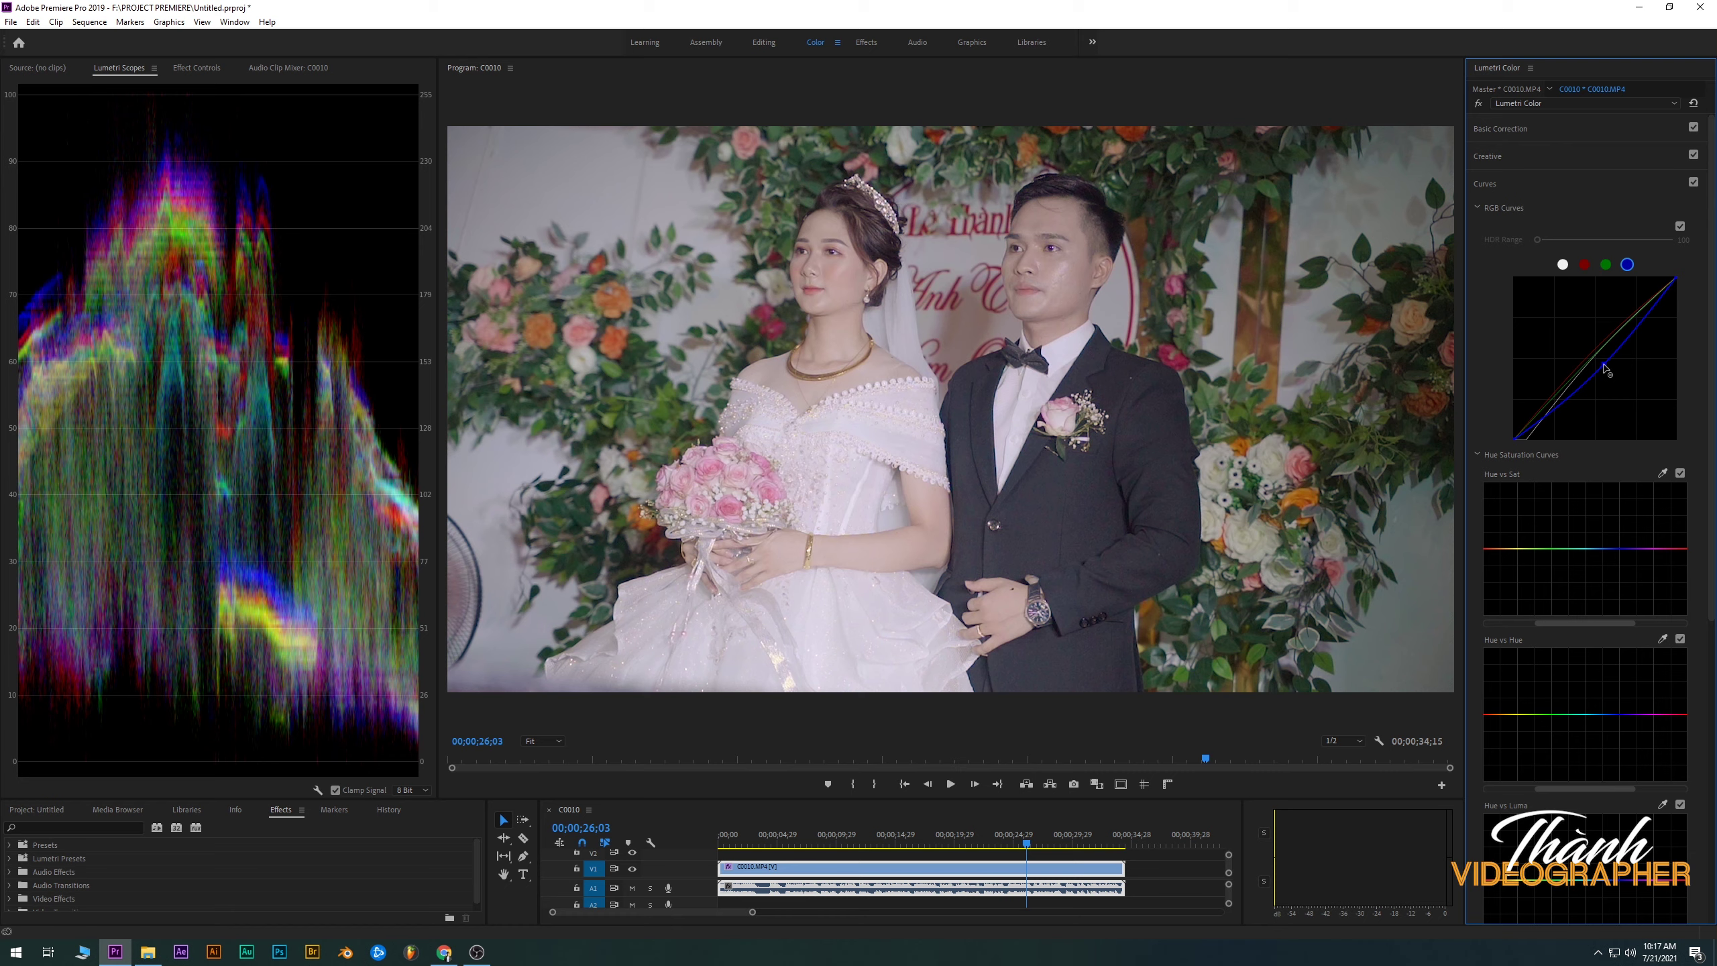
{"action": "left_click", "coordinate": [1607, 372], "text": "ctrl"}
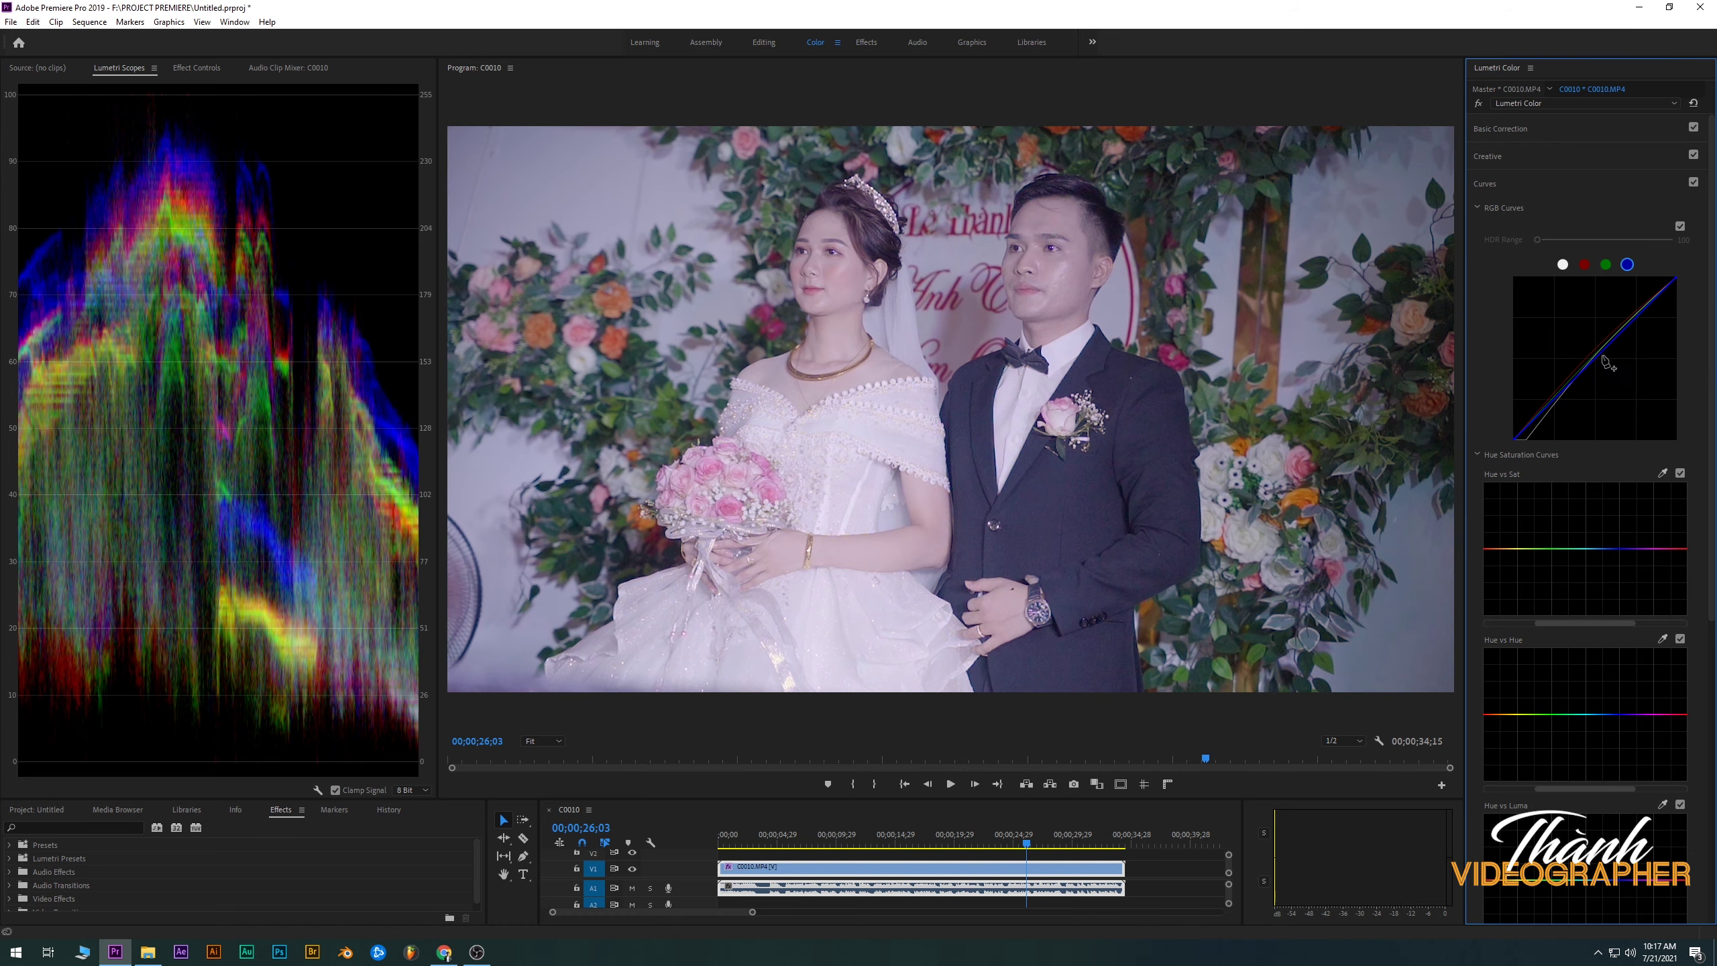
{"action": "left_click_drag", "start_coordinate": [1606, 360], "coordinate": [1604, 361]}
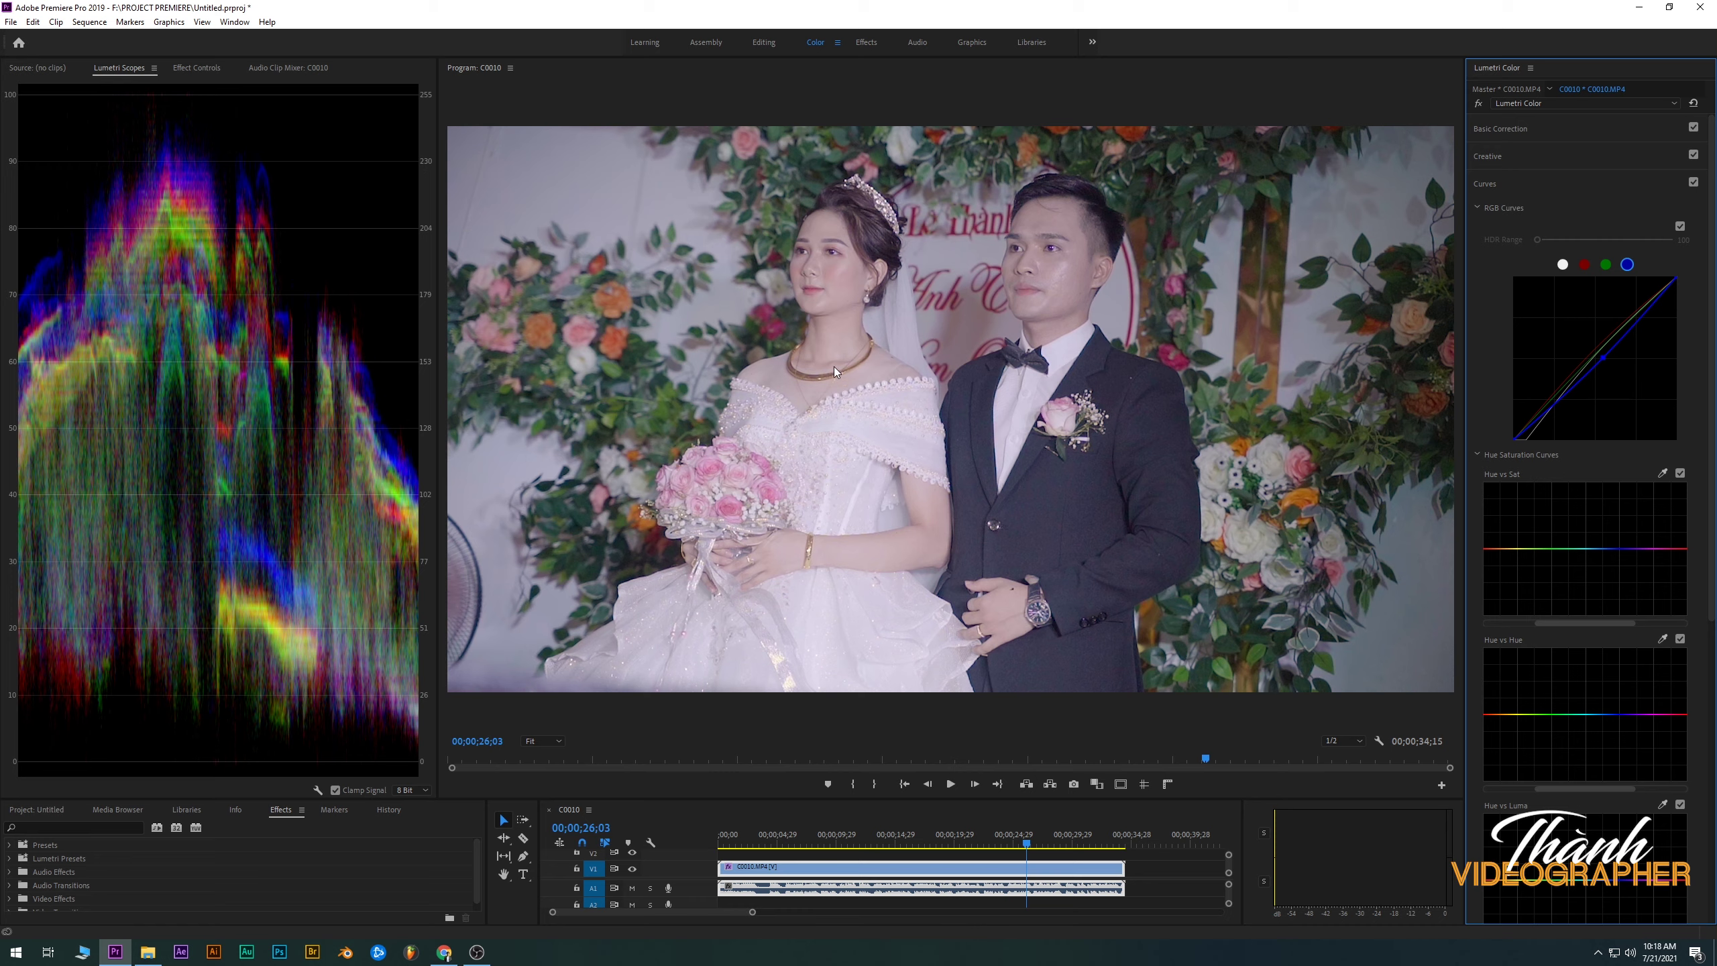
Key the skin tone from the groom's face in HSL Secondary and enable the Color/Gray preview
{"action": "scroll", "coordinate": [1697, 676], "scroll_direction": "down", "scroll_amount": 7}
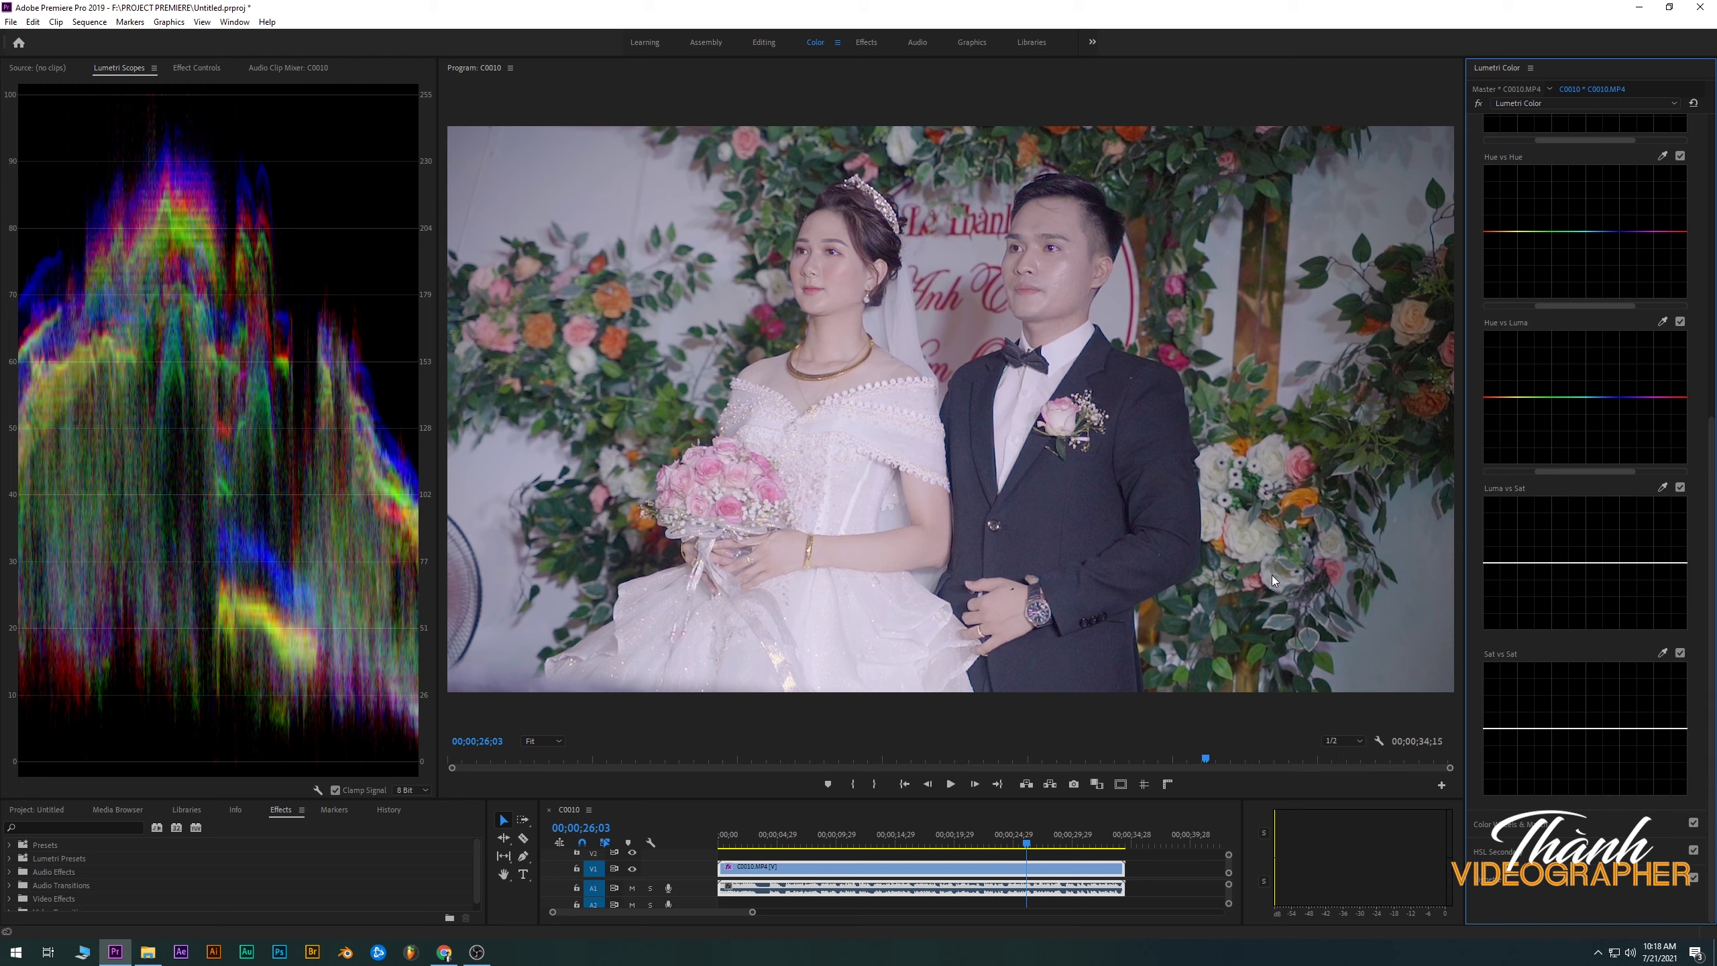
{"action": "left_click", "coordinate": [1508, 852]}
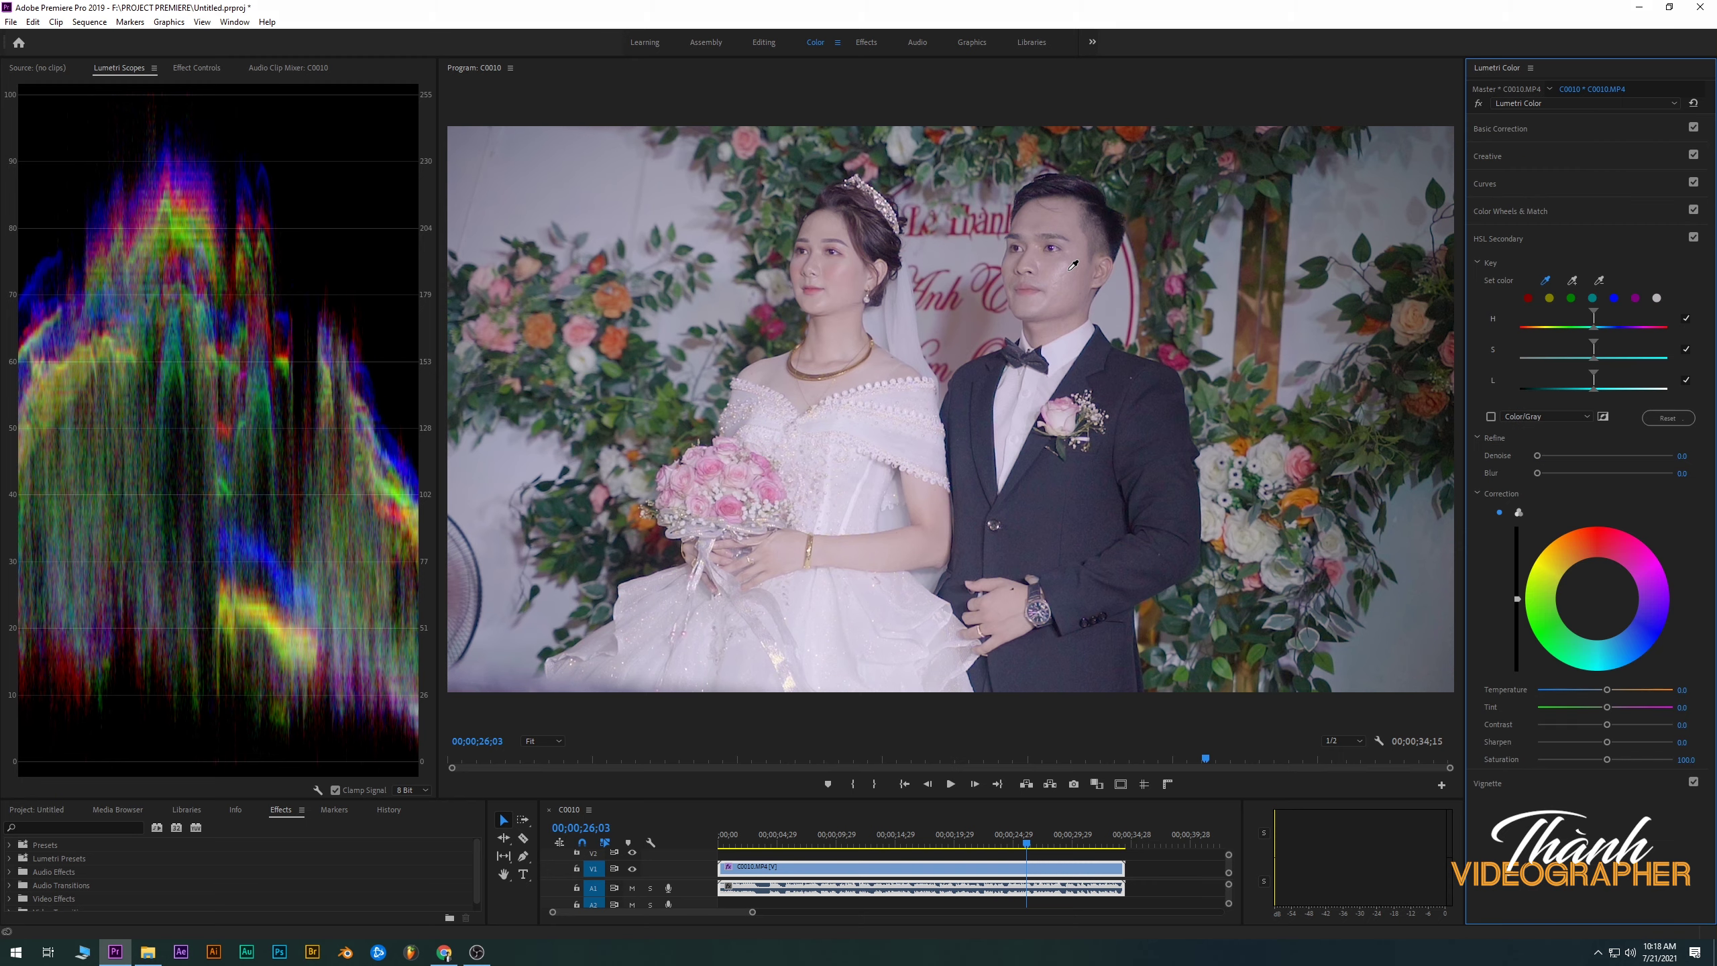
{"action": "left_click", "coordinate": [1545, 279]}
{"action": "left_click", "coordinate": [1068, 269]}
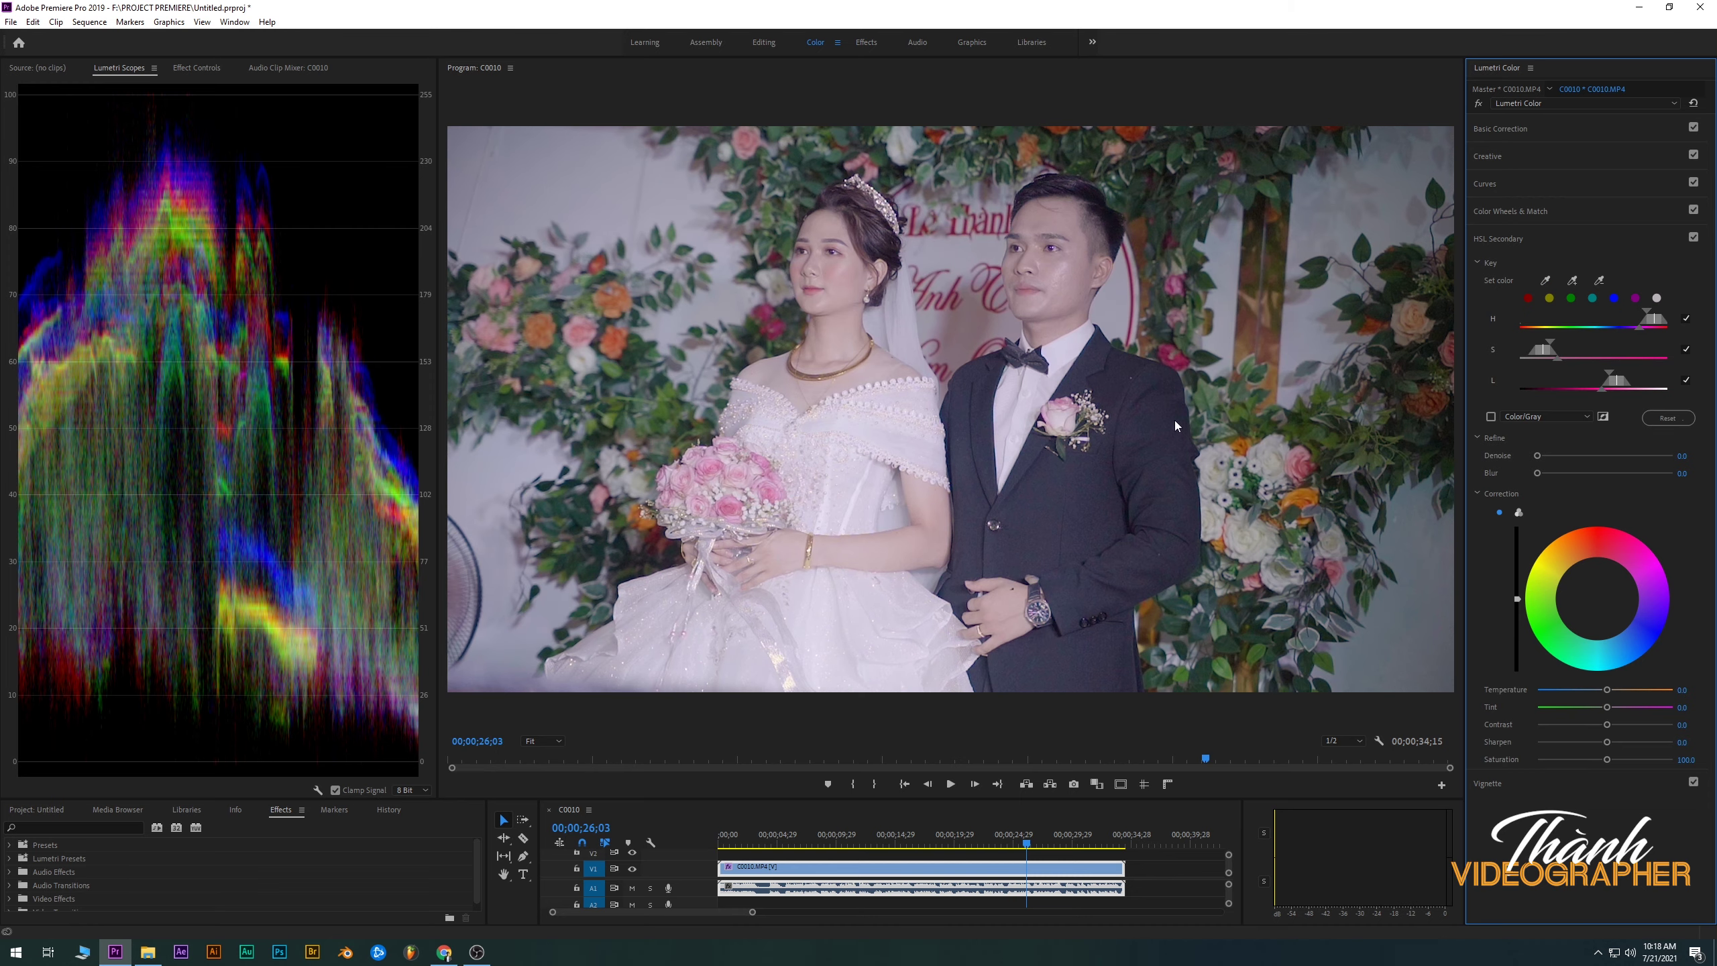
{"action": "left_click", "coordinate": [1491, 418]}
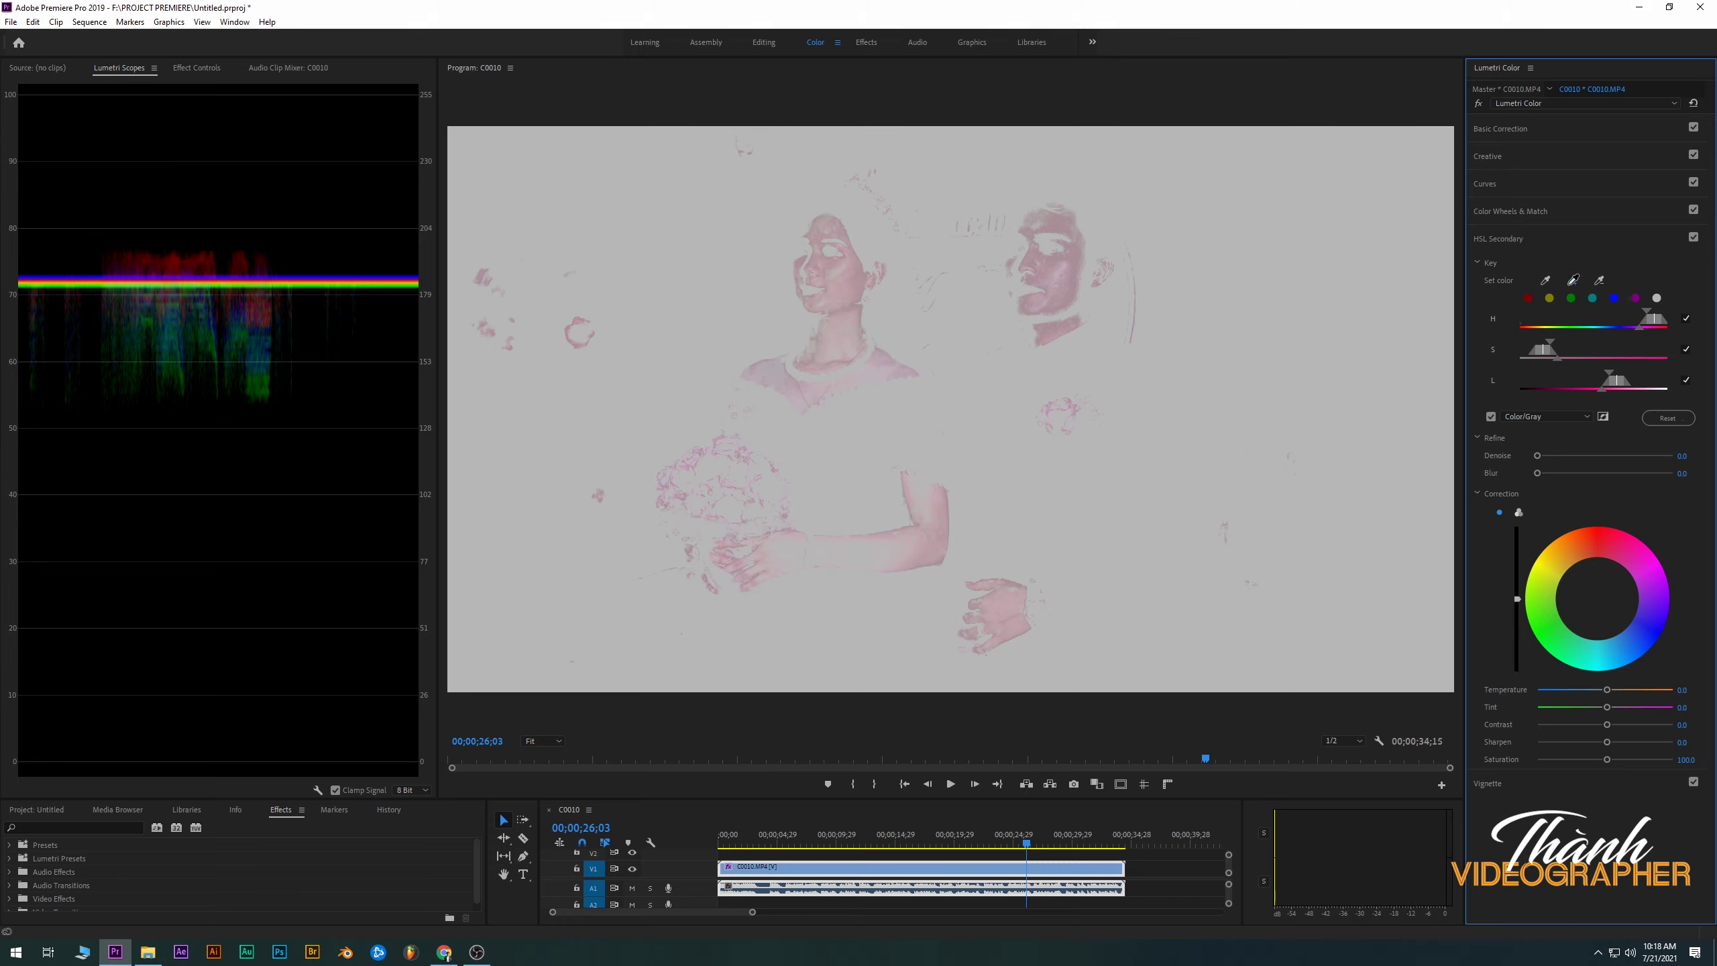
Add more of the couple's face and skin tones to the HSL key
{"action": "left_click", "coordinate": [1572, 278]}
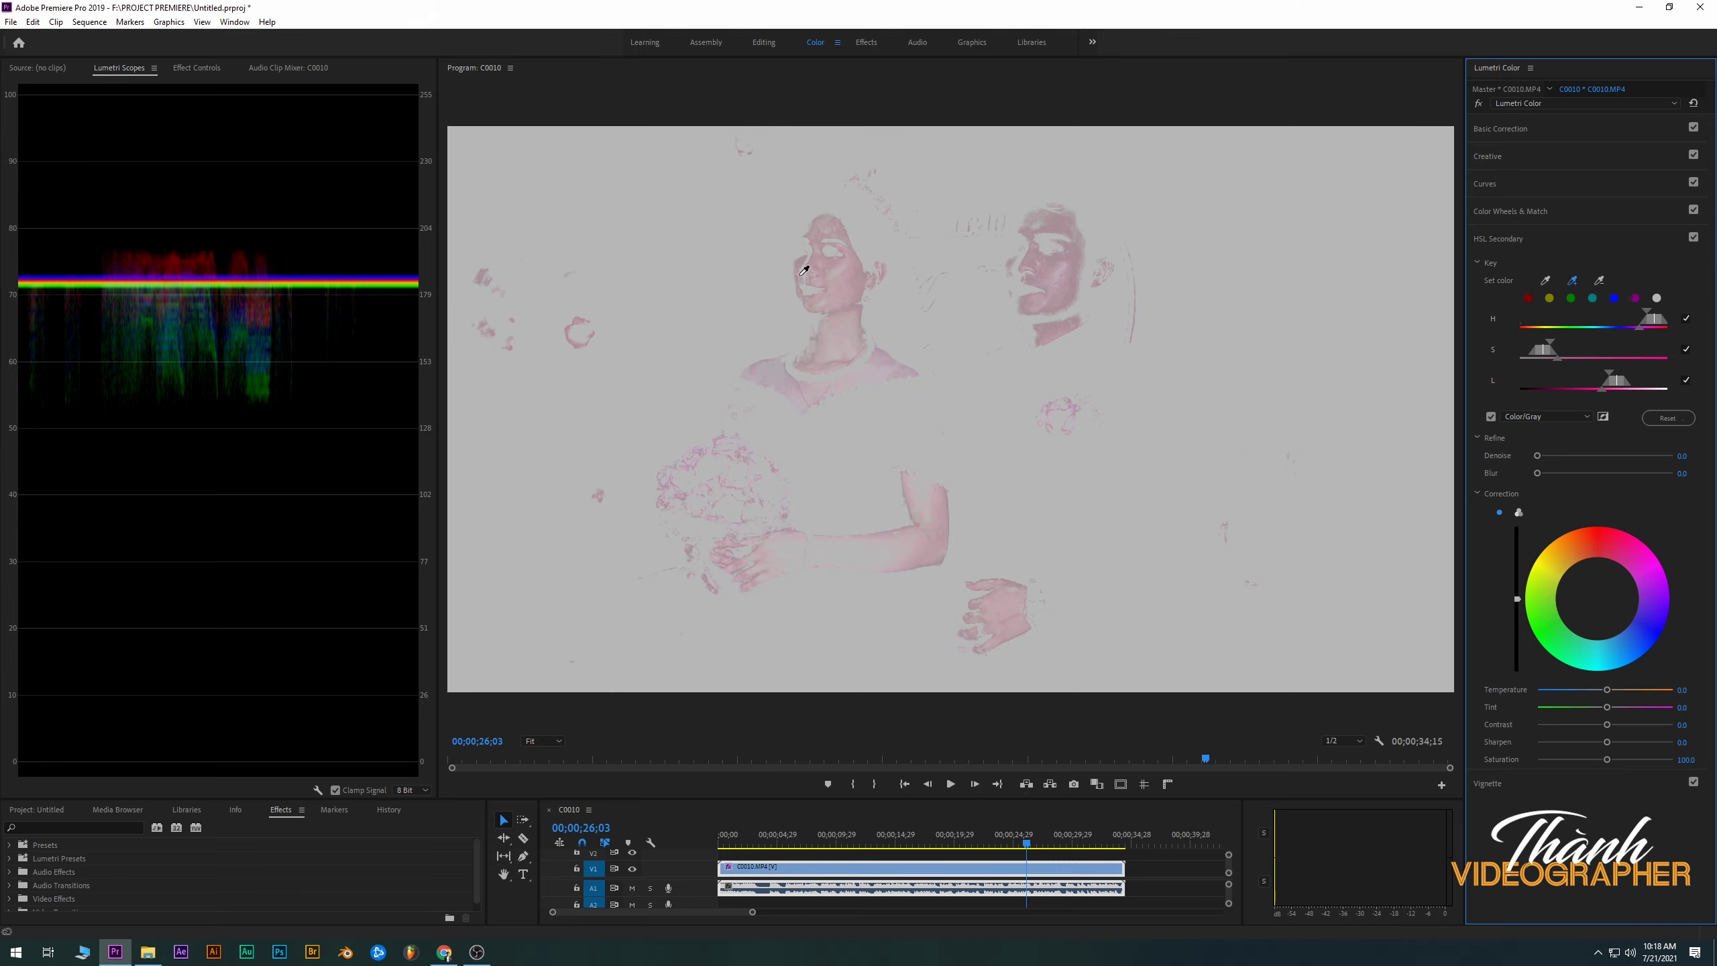
{"action": "left_click", "coordinate": [818, 341]}
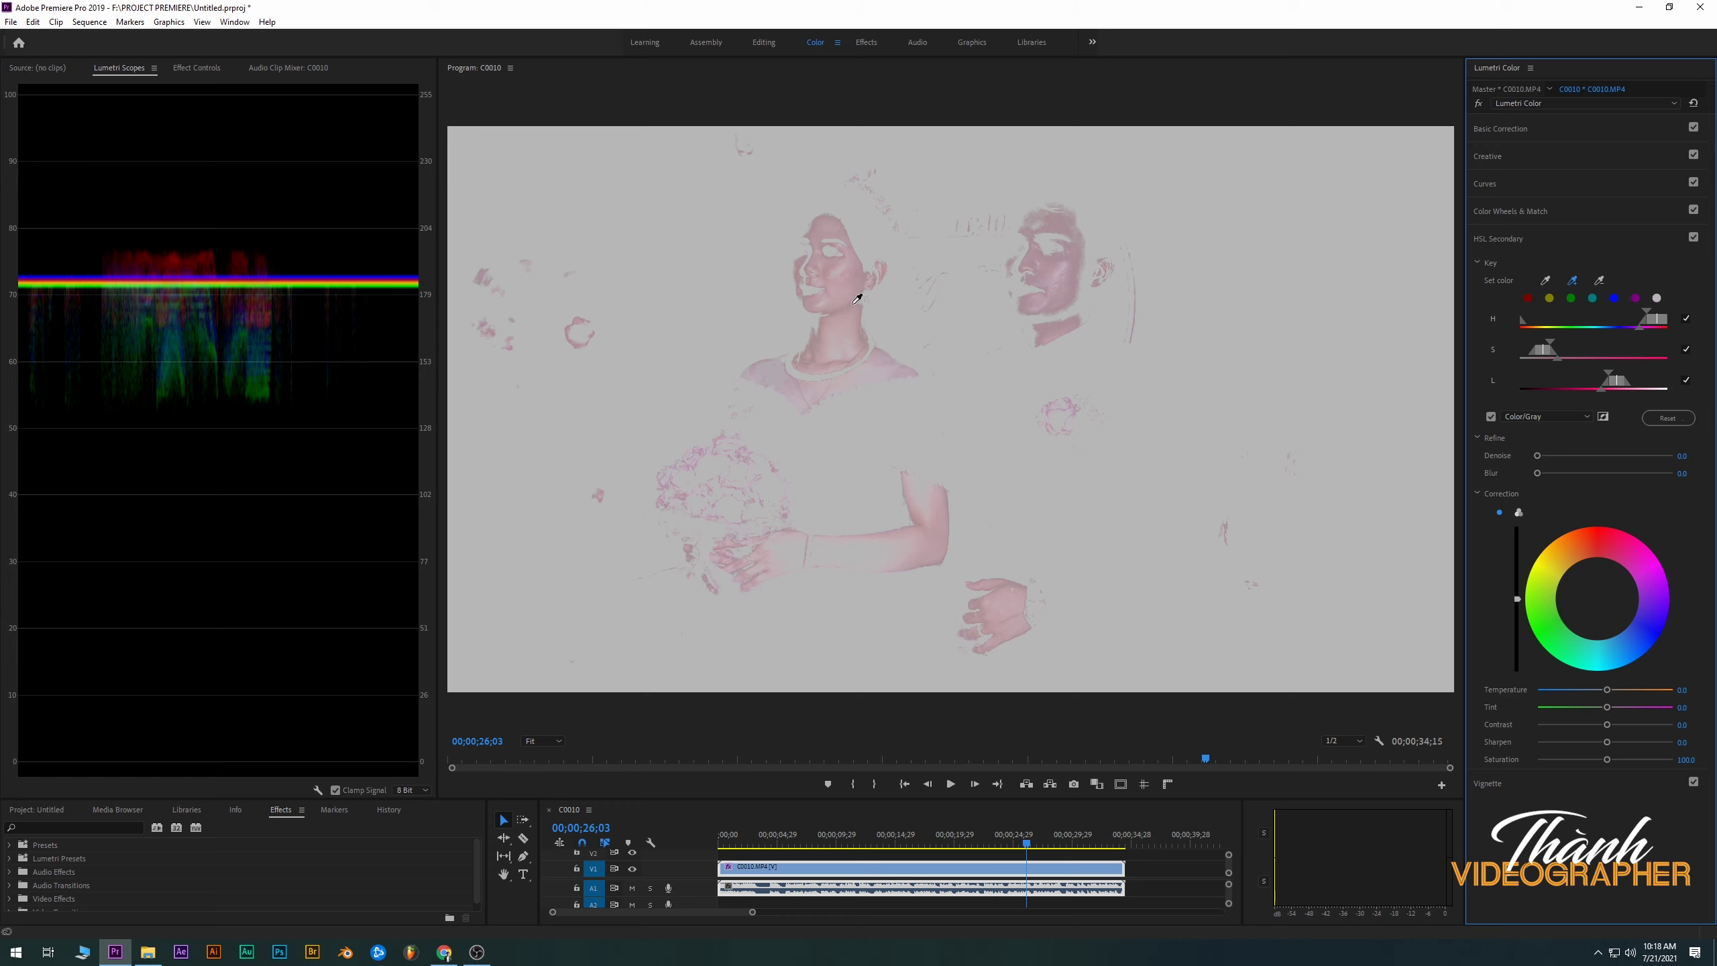
{"action": "left_click", "coordinate": [1038, 318]}
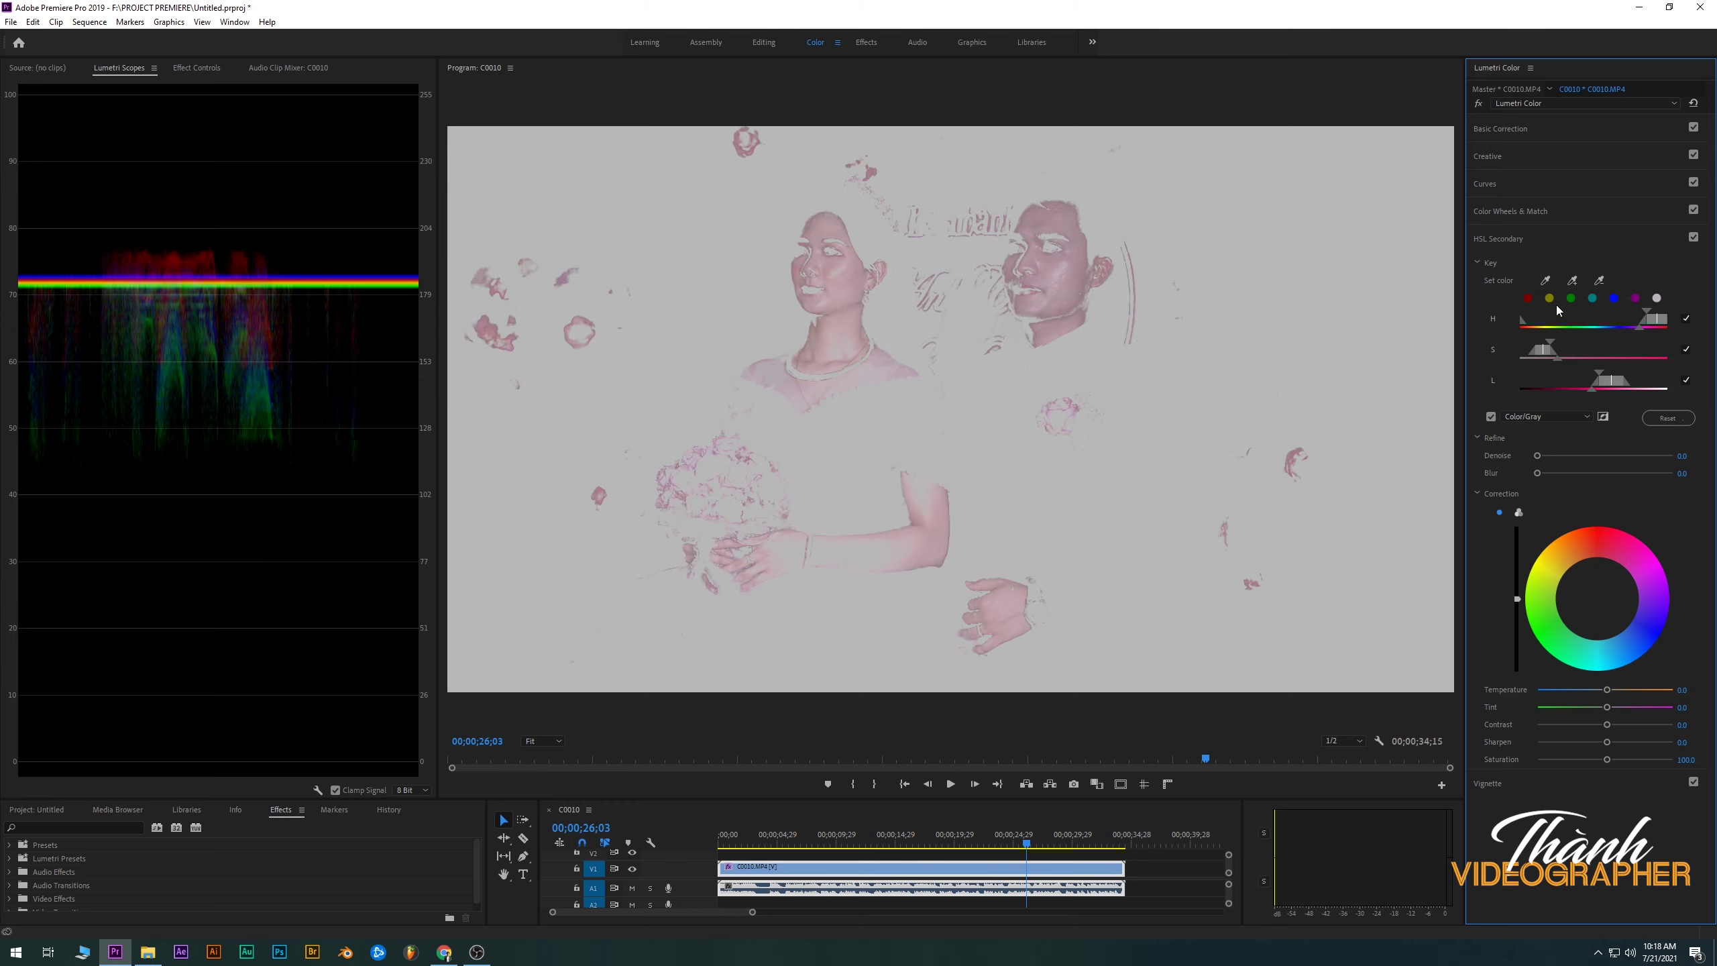
{"action": "left_click", "coordinate": [1035, 320]}
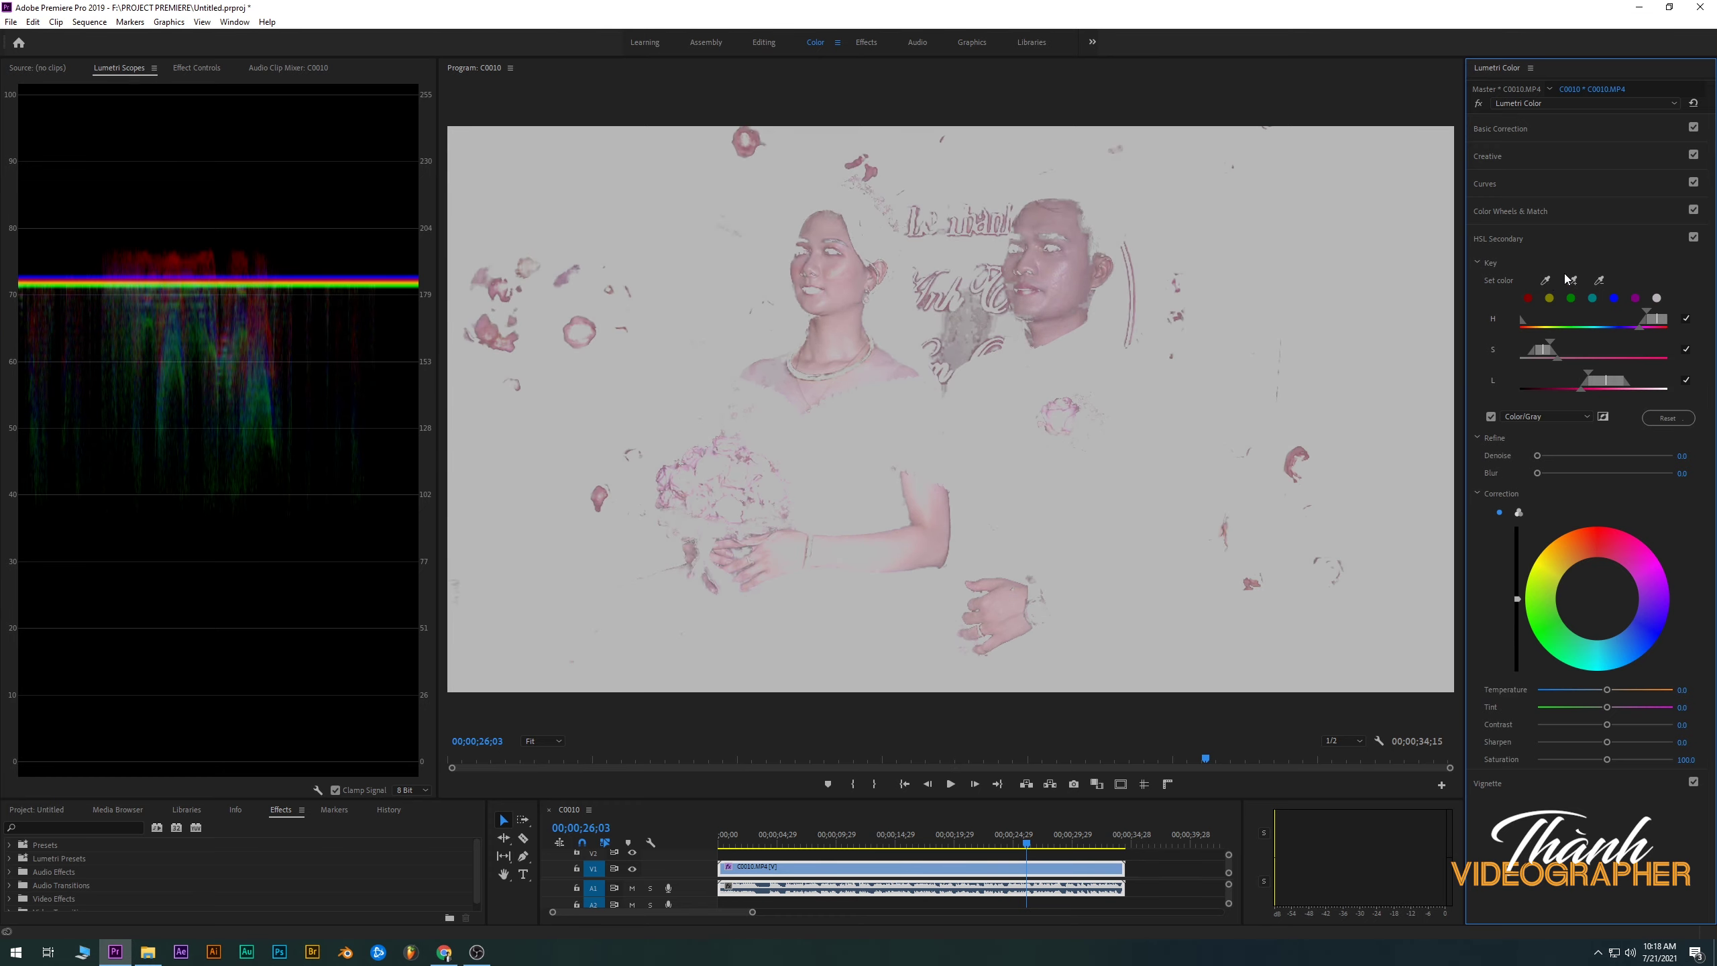
{"action": "left_click", "coordinate": [1035, 319]}
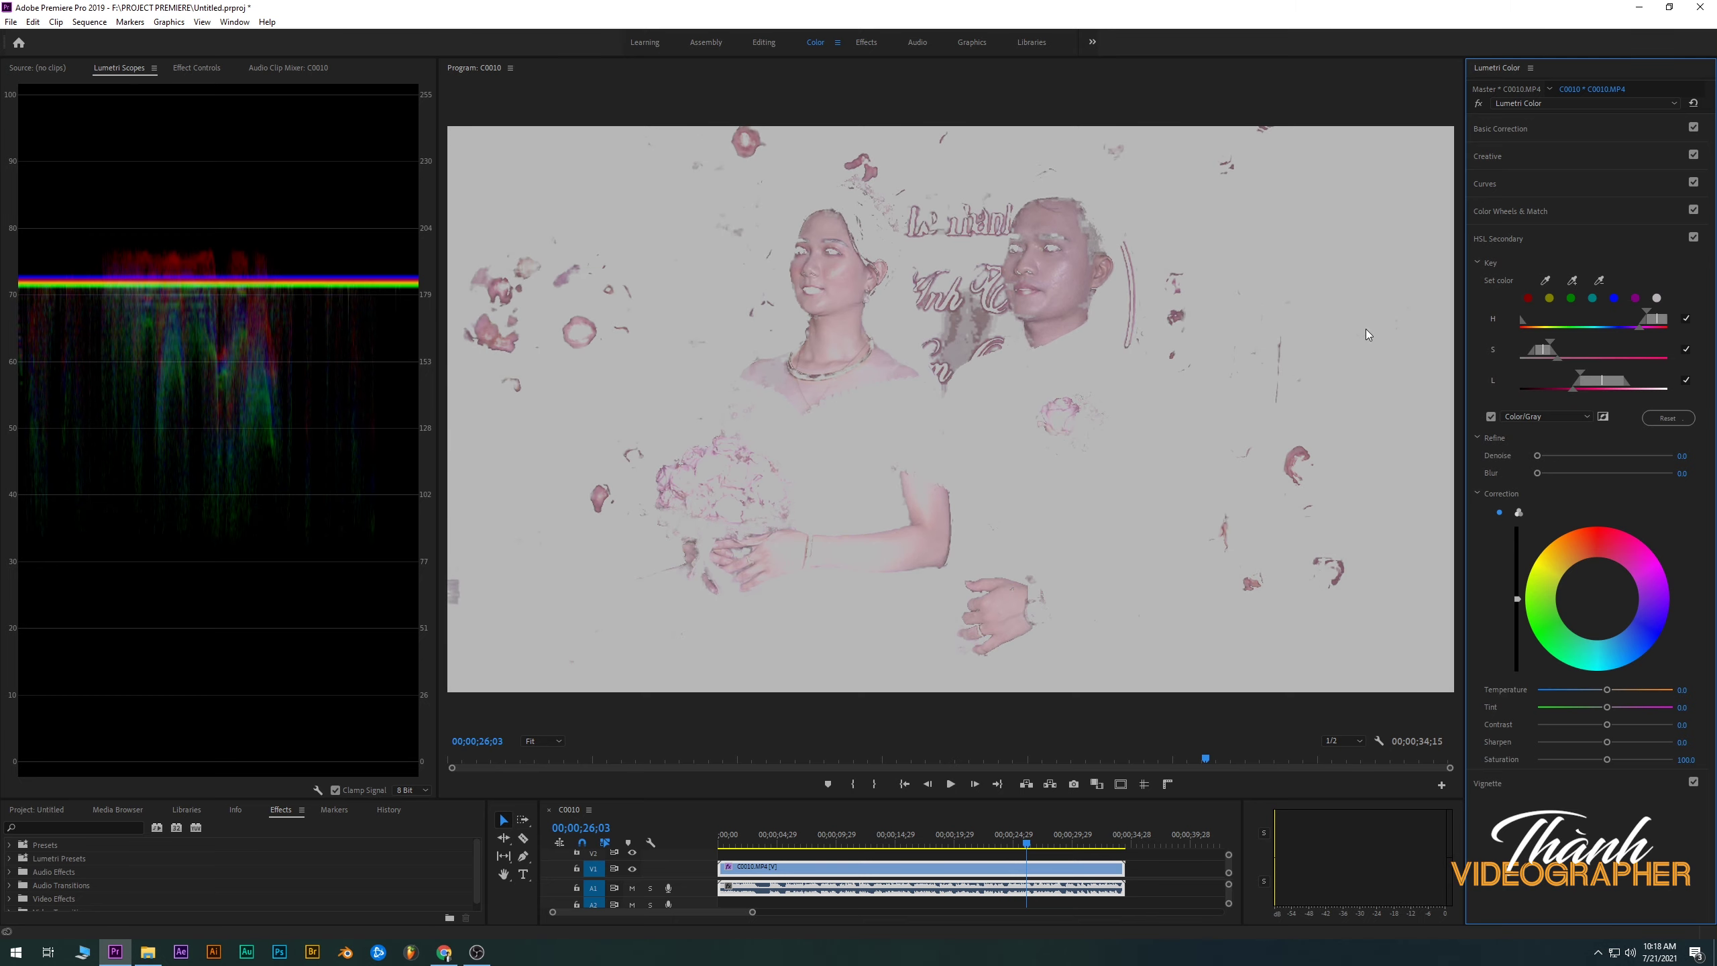
{"action": "left_click", "coordinate": [793, 360]}
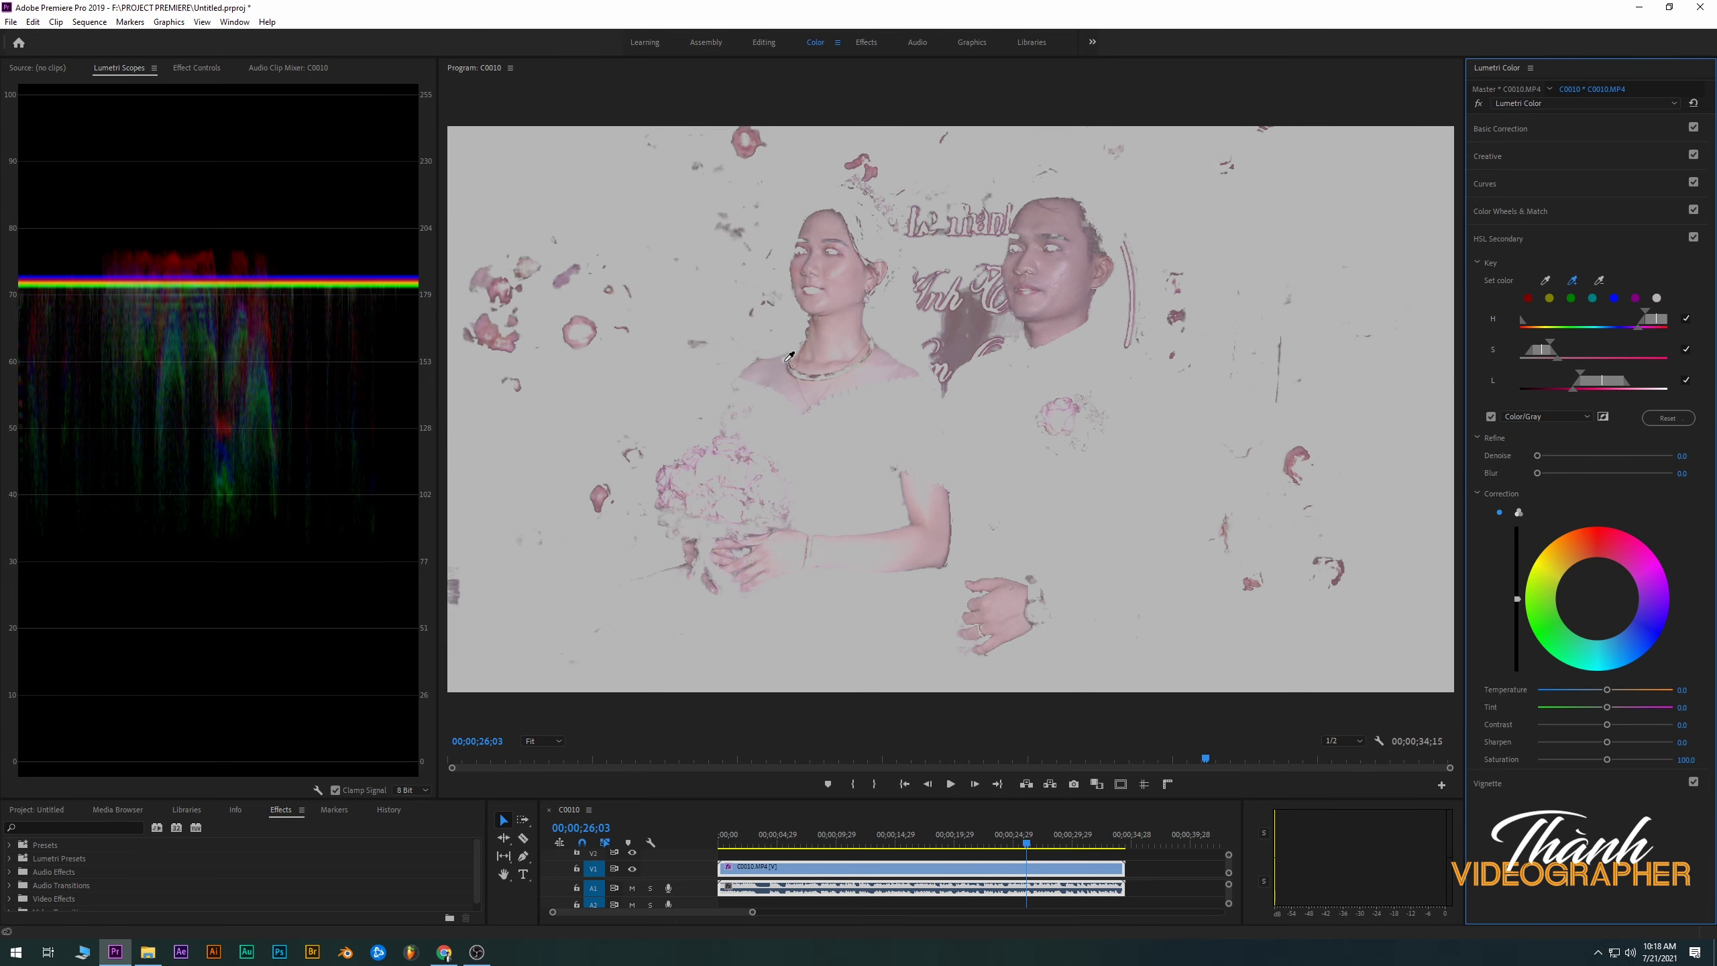
Add the bride's neck and necklace tones to the key
{"action": "left_click", "coordinate": [1566, 279]}
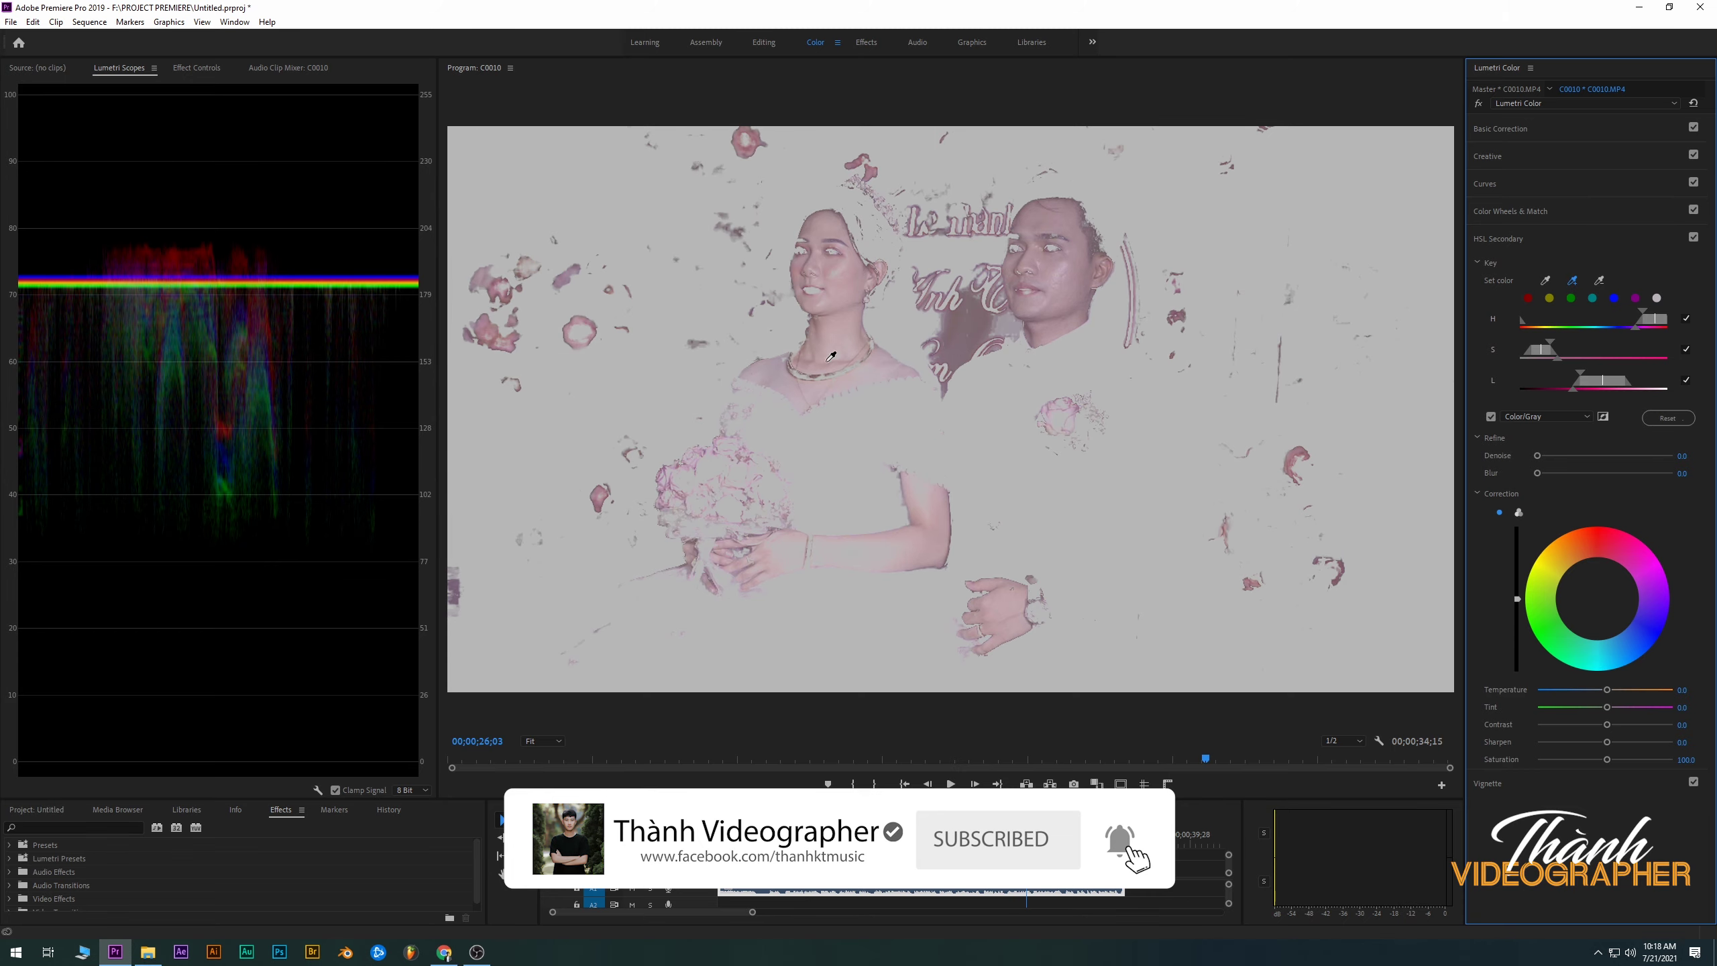
{"action": "left_click", "coordinate": [792, 553]}
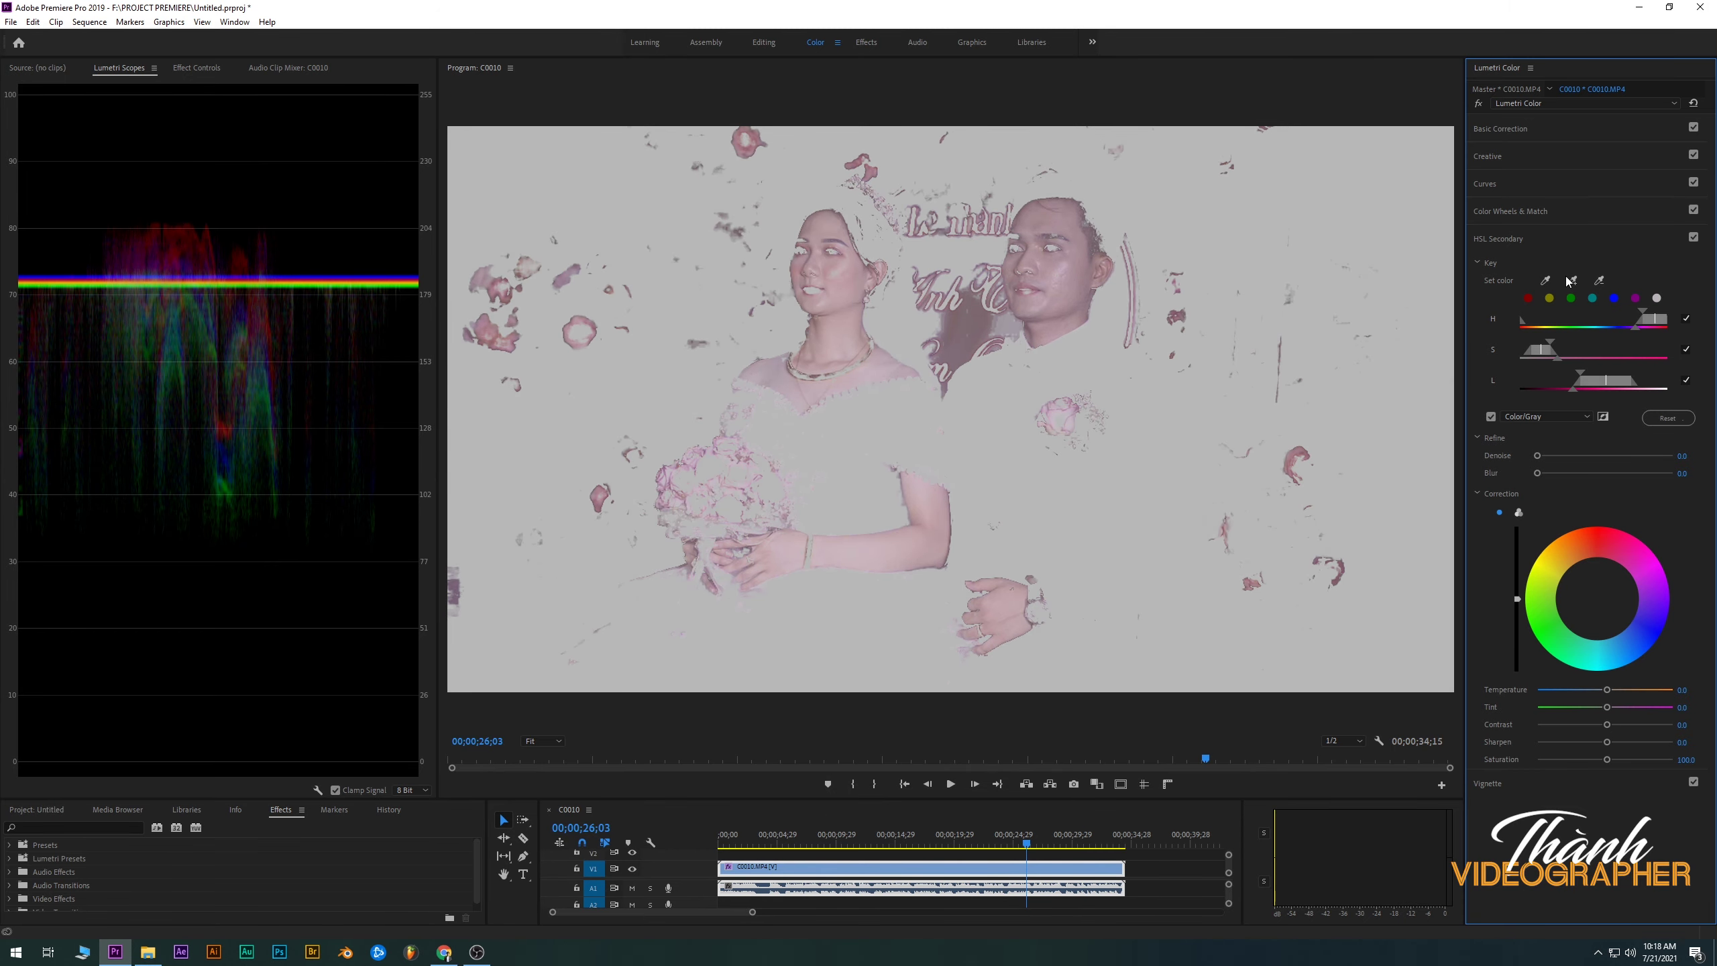
{"action": "left_click", "coordinate": [1000, 607]}
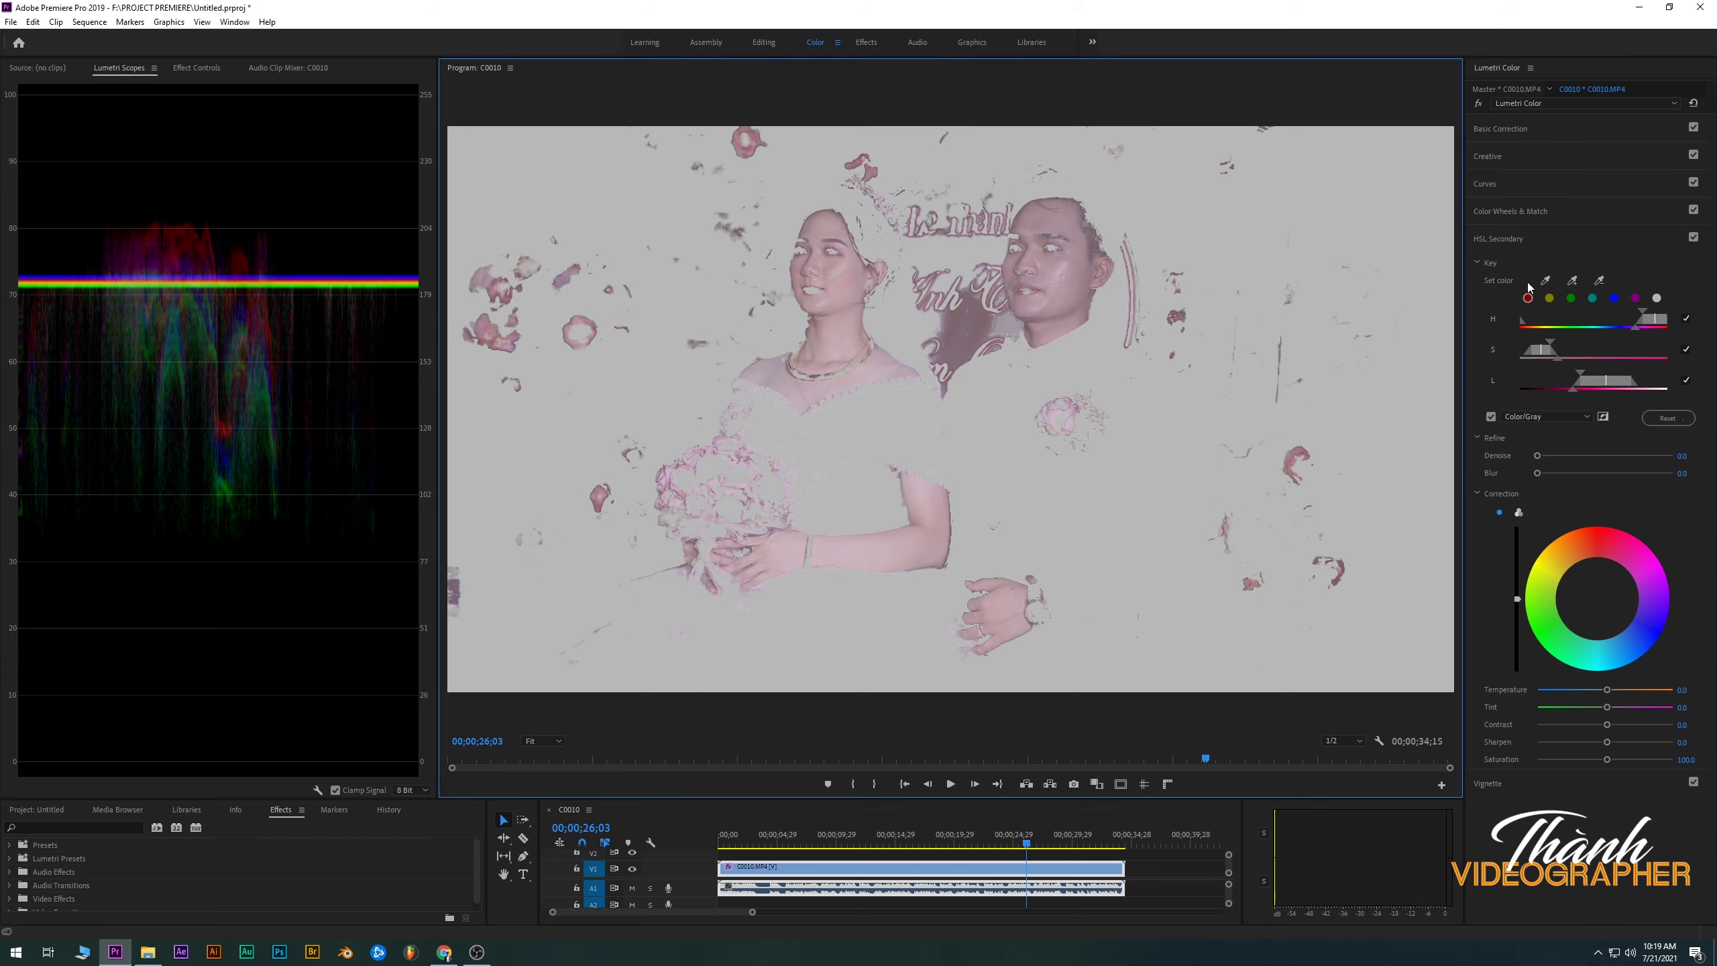
{"action": "left_click", "coordinate": [1572, 280]}
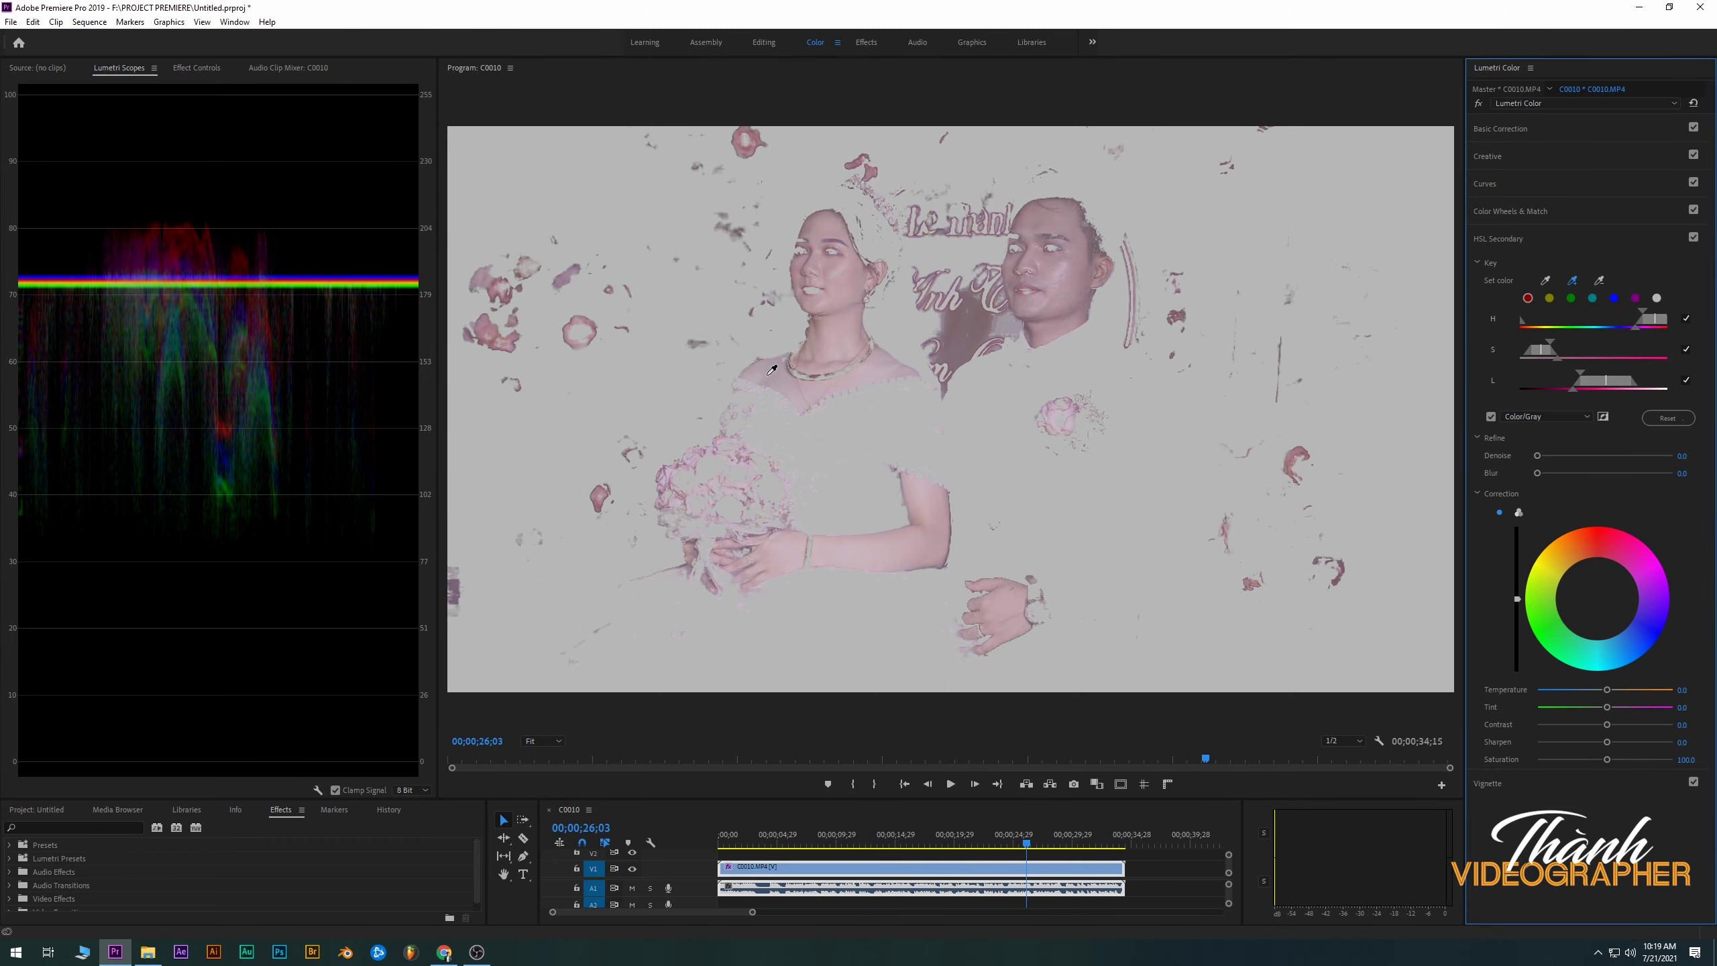
{"action": "left_click", "coordinate": [871, 407]}
{"action": "left_click", "coordinate": [1572, 280]}
Set the skin key's Refine Denoise to about 77 and Blur to about 3.0
{"action": "left_click", "coordinate": [955, 360]}
{"action": "left_click_drag", "start_coordinate": [1536, 456], "coordinate": [1556, 455]}
{"action": "left_click_drag", "start_coordinate": [1581, 455], "coordinate": [1645, 462]}
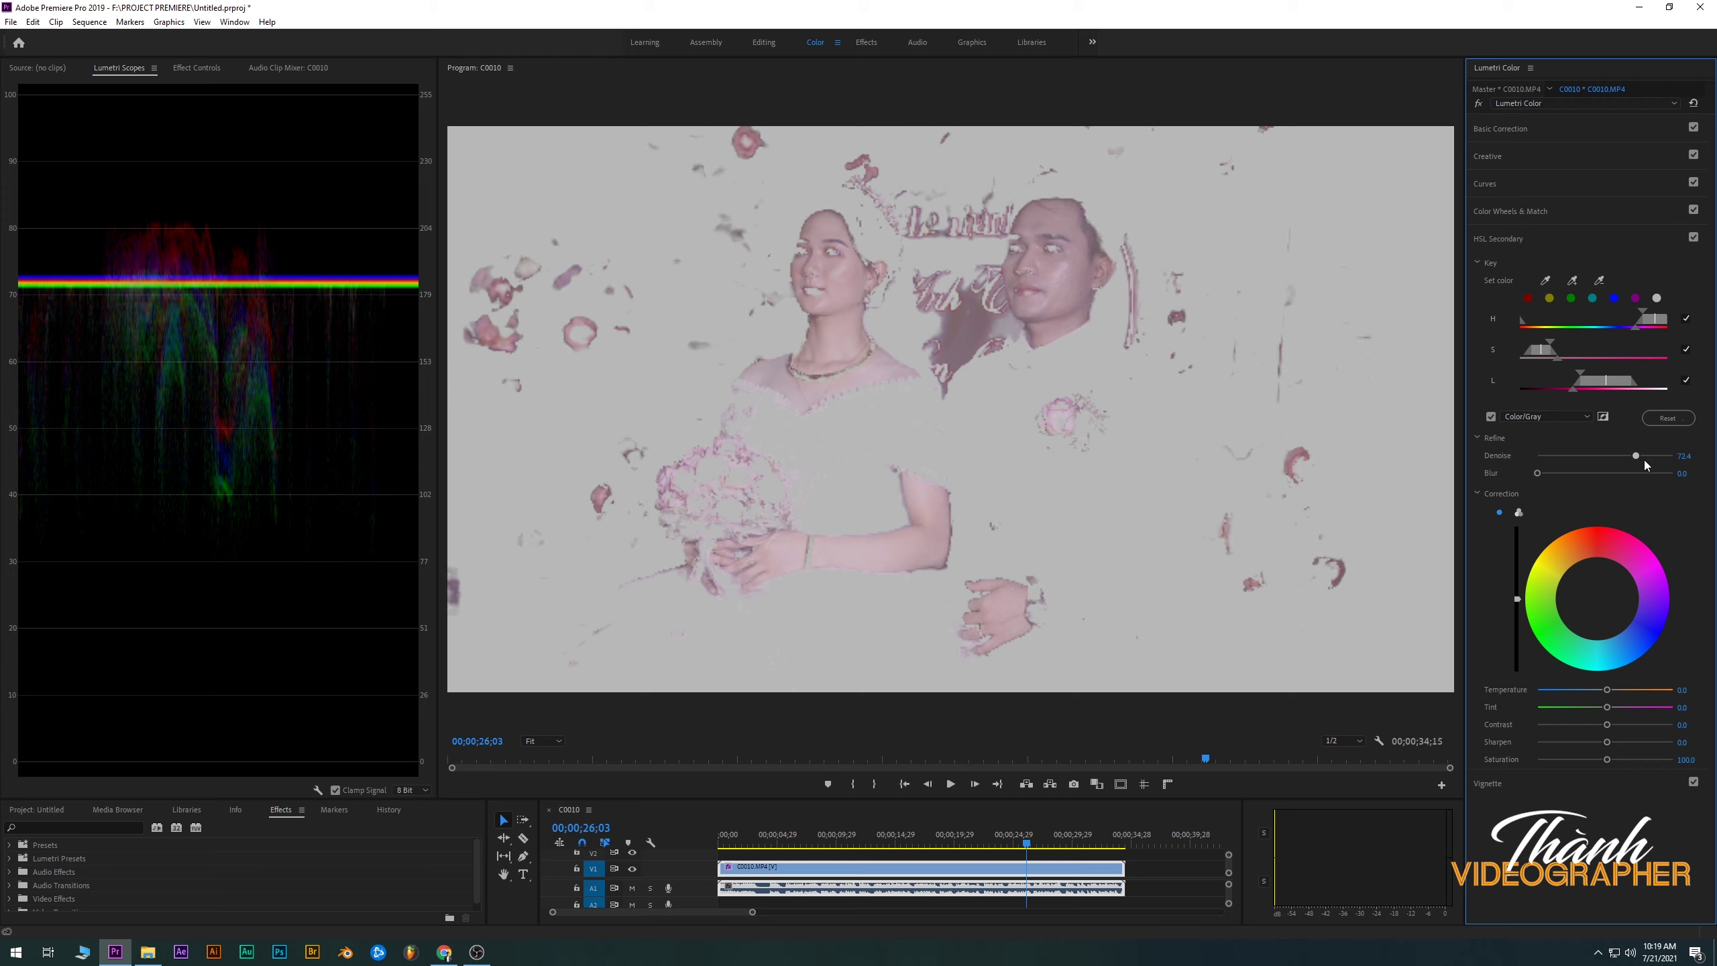
{"action": "left_click", "coordinate": [1581, 455]}
{"action": "left_click_drag", "start_coordinate": [1582, 455], "coordinate": [1640, 465]}
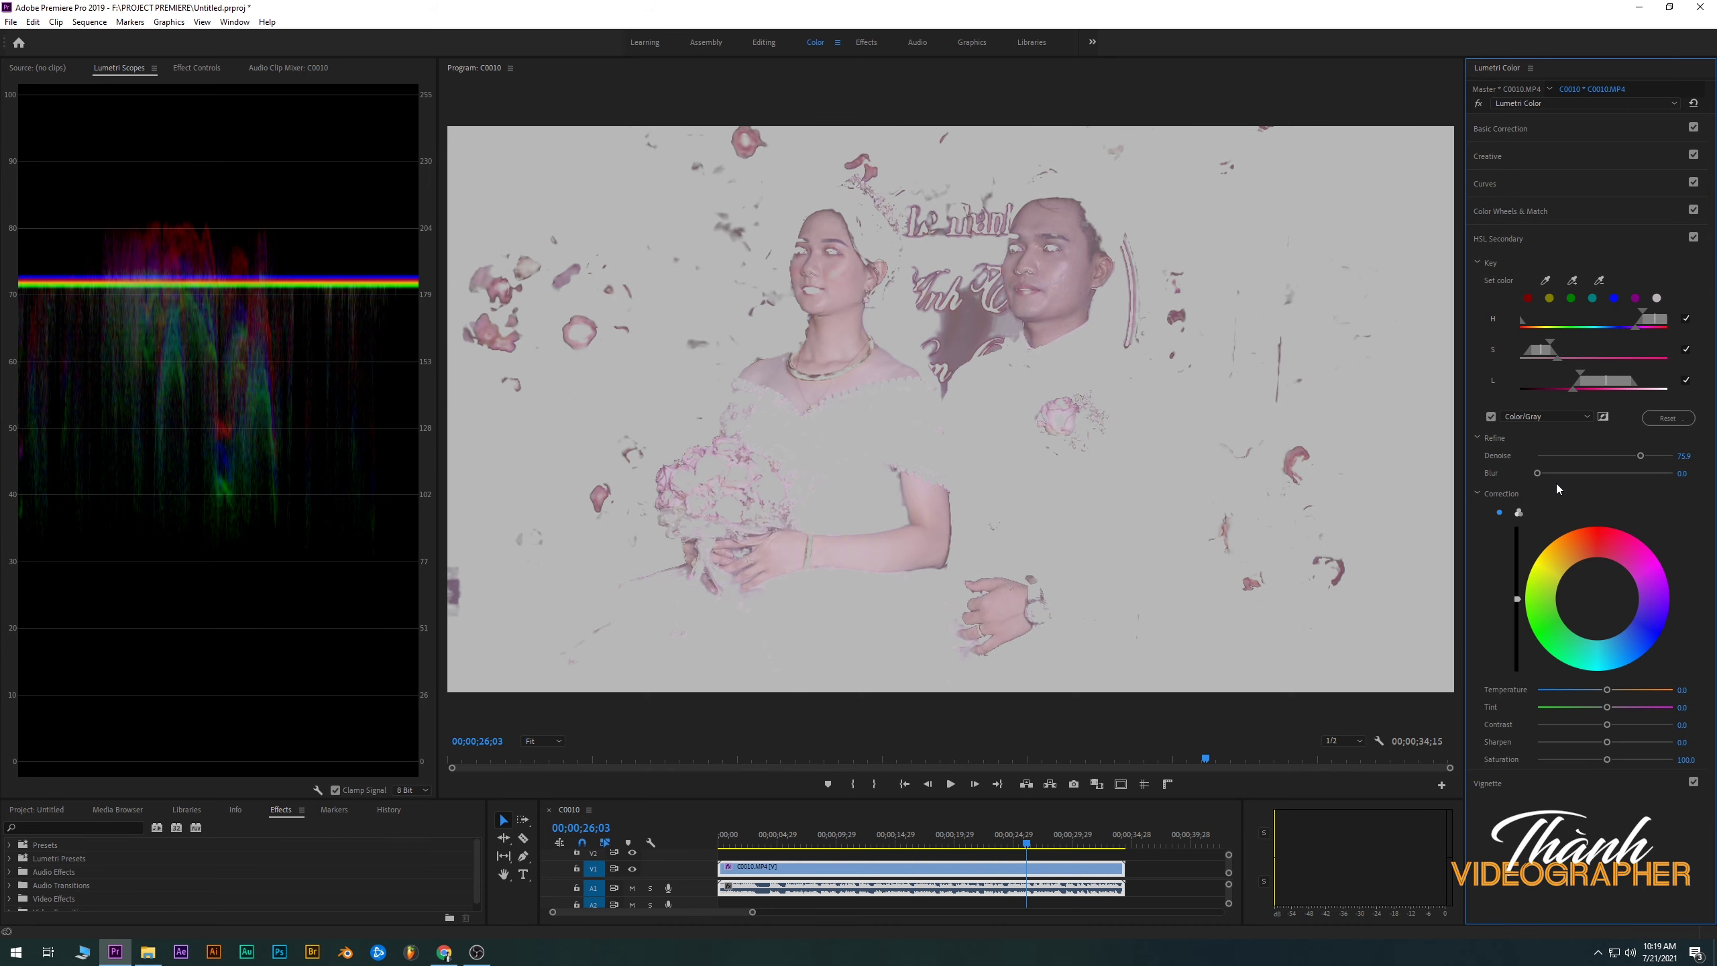
{"action": "left_click_drag", "start_coordinate": [1537, 474], "coordinate": [1546, 474]}
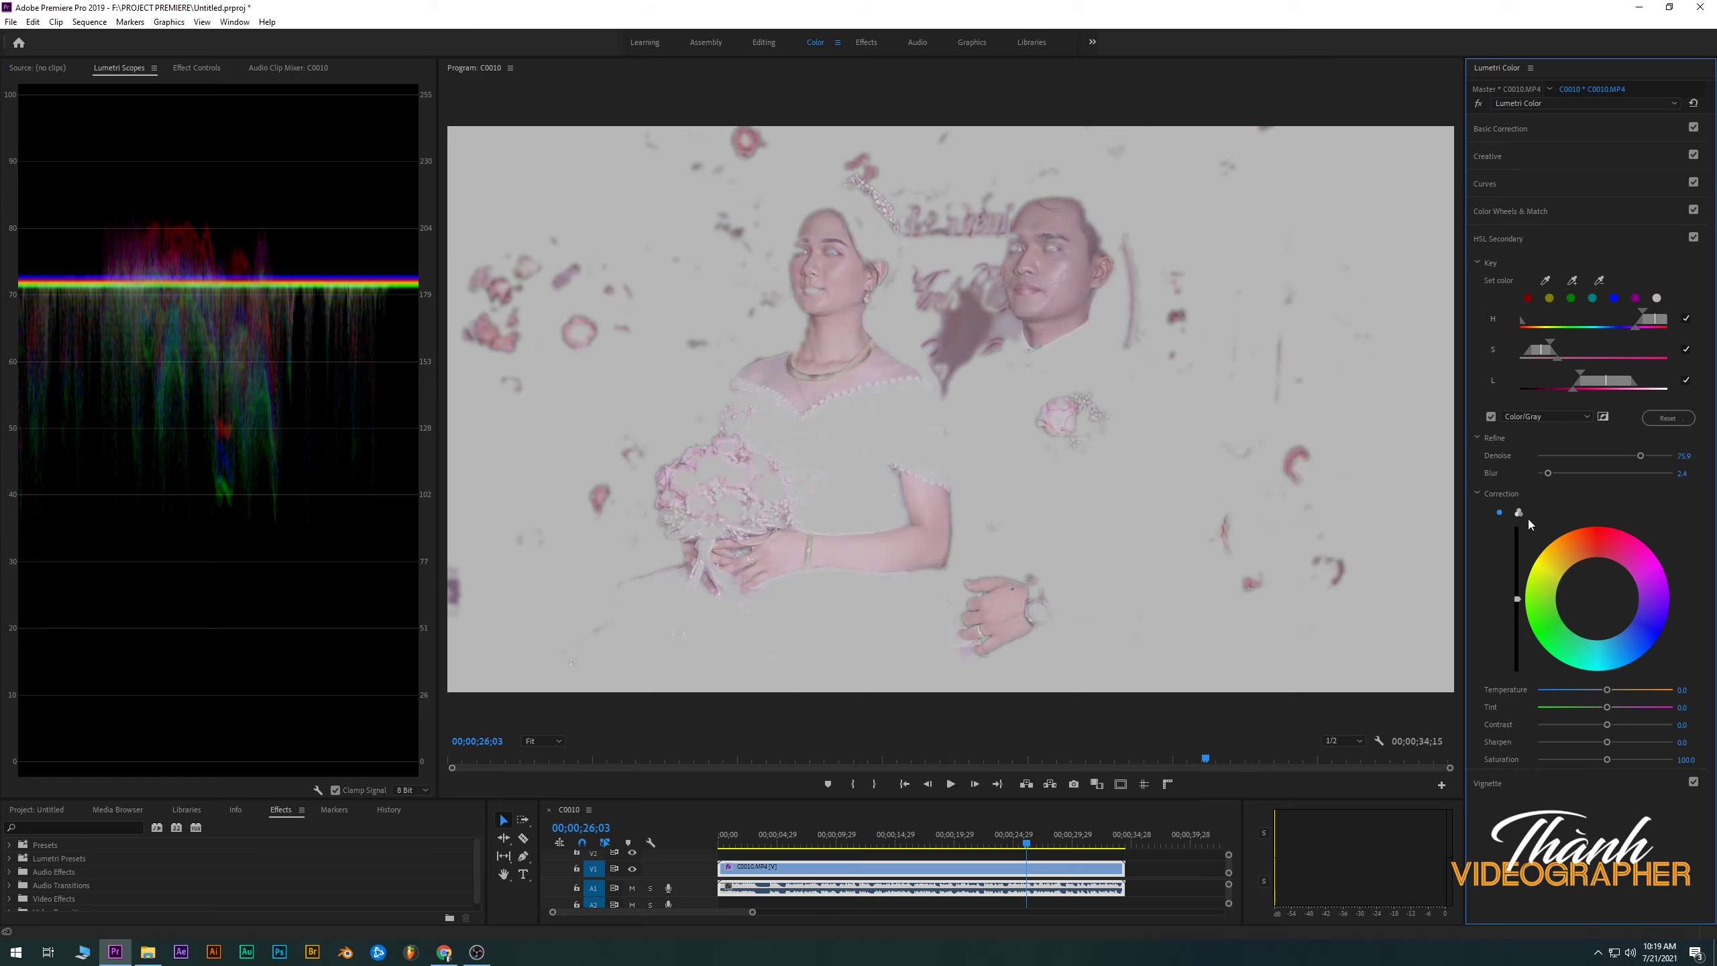
{"action": "left_click_drag", "start_coordinate": [1547, 472], "coordinate": [1549, 472]}
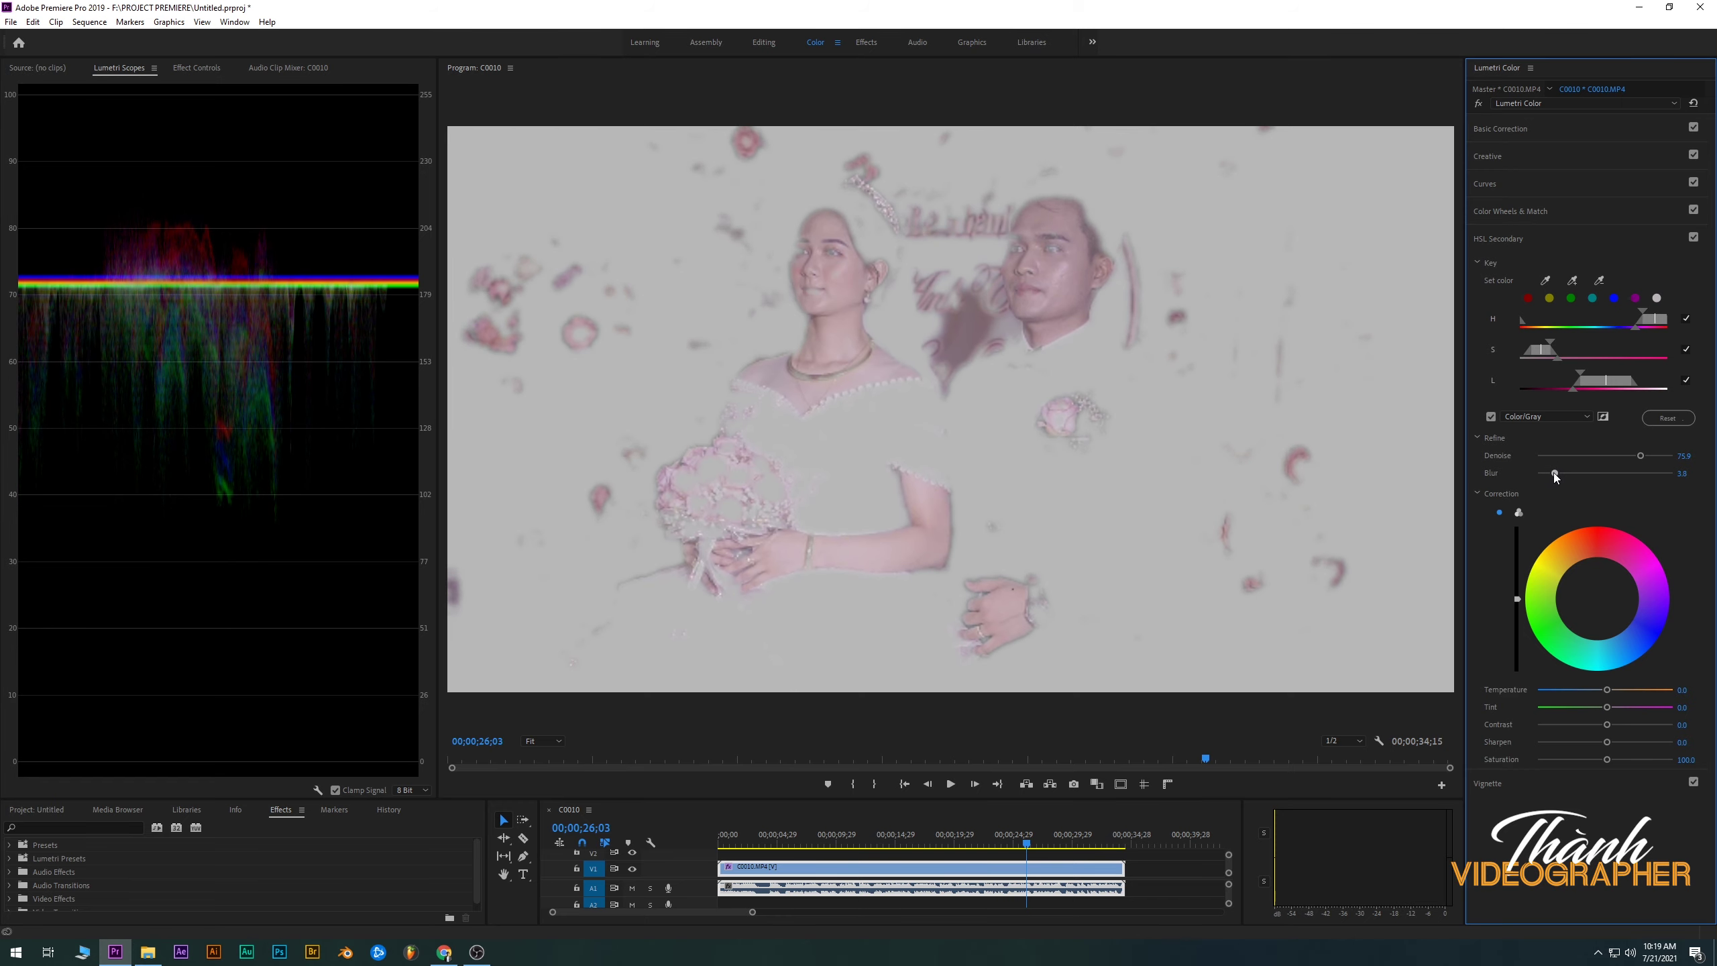
Turn off Color/Gray, raise the correction luminance and nudge the correction wheel upward
{"action": "left_click", "coordinate": [1490, 416]}
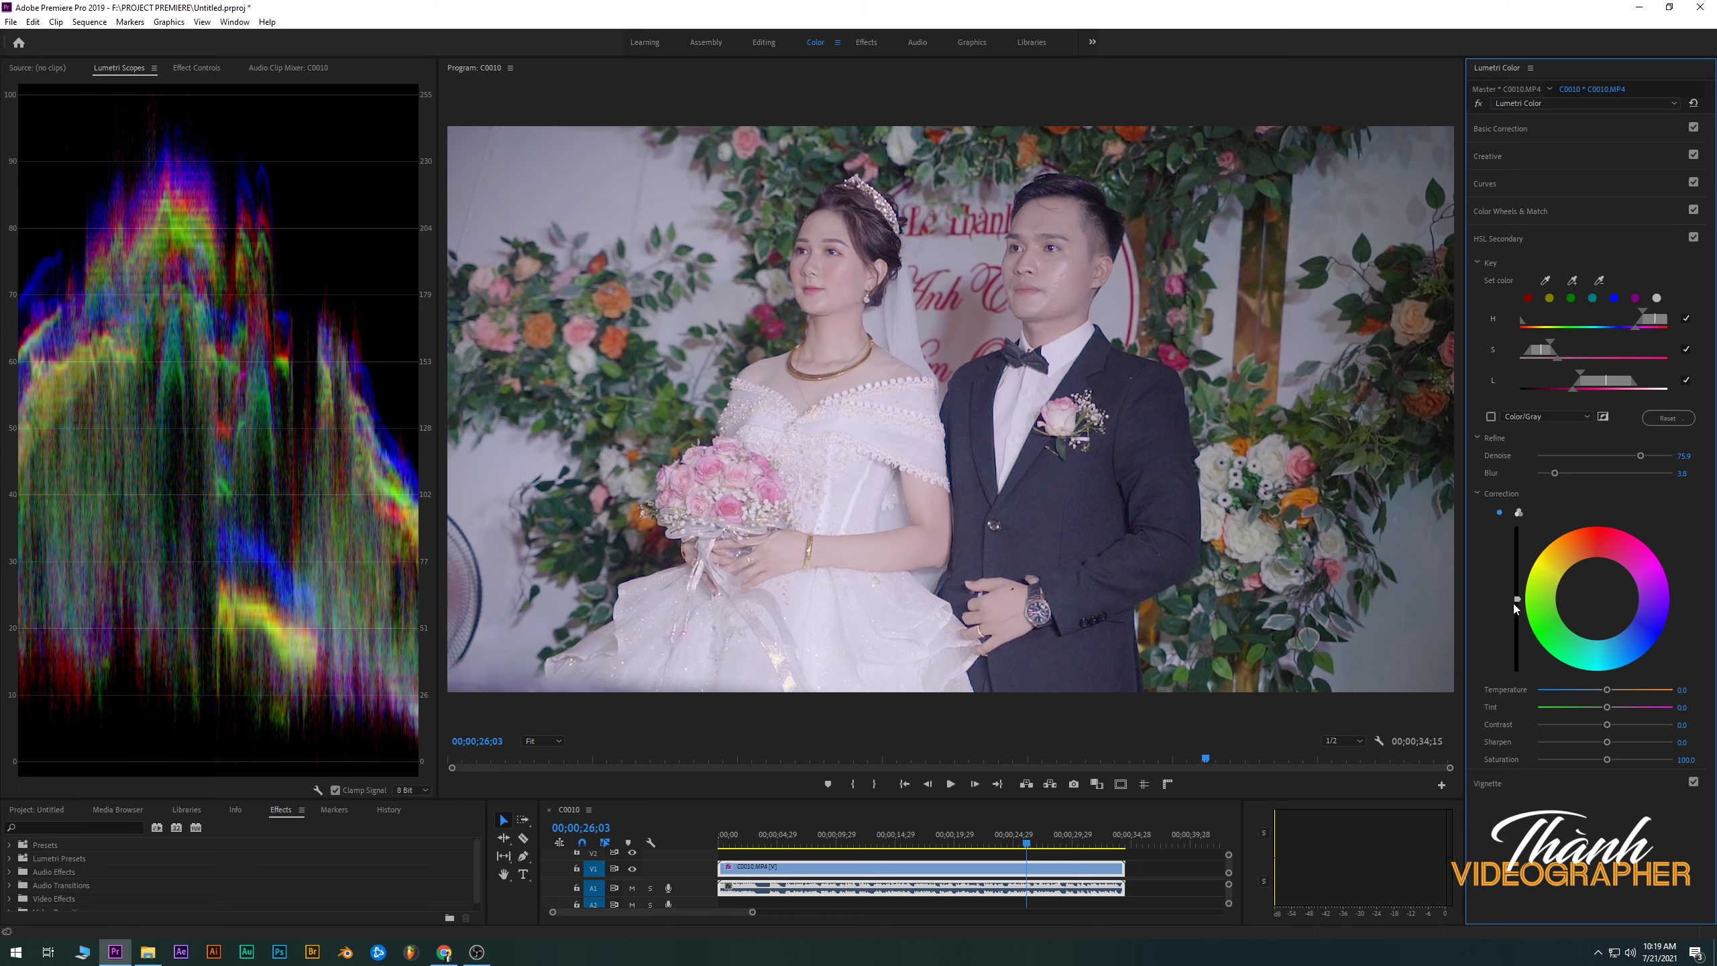
{"action": "left_click_drag", "start_coordinate": [1517, 599], "coordinate": [1517, 582]}
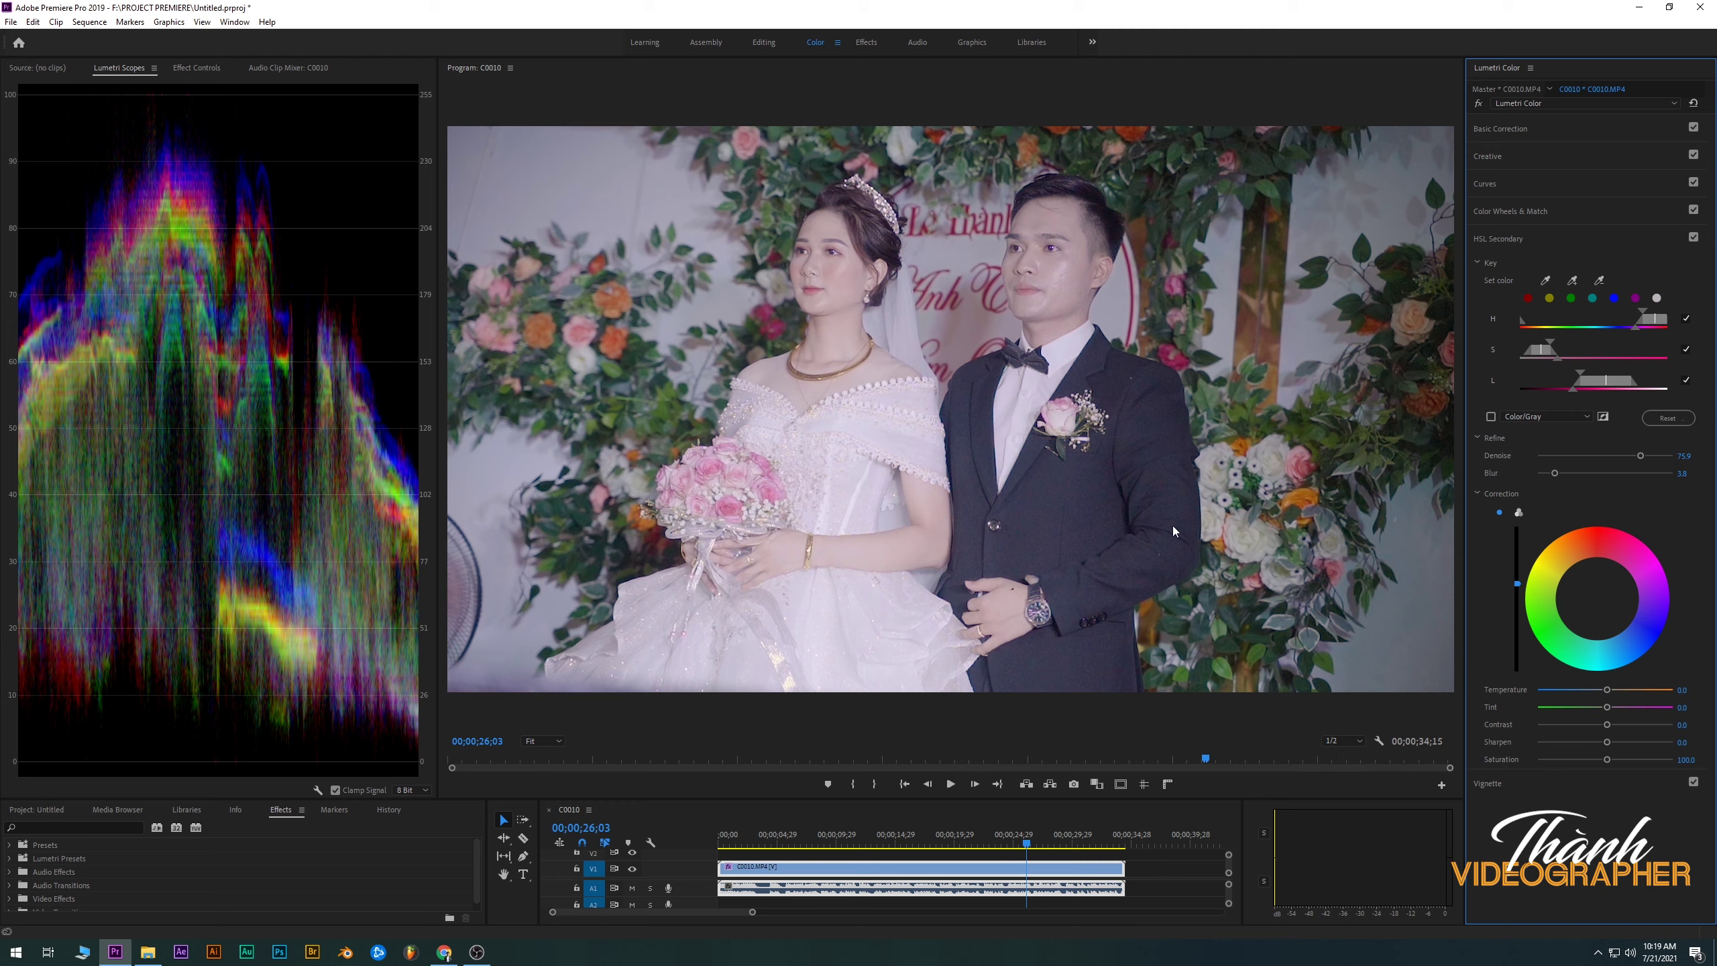
{"action": "mouse_move", "coordinate": [1596, 599]}
{"action": "left_mouse_down"}
{"action": "mouse_move", "coordinate": [1584, 548]}
{"action": "mouse_move", "coordinate": [1573, 572]}
{"action": "mouse_move", "coordinate": [1592, 560]}
{"action": "mouse_move", "coordinate": [1590, 582]}
{"action": "left_mouse_up"}
Shift the Midtones and Highlights colour wheels, resetting and reapplying the highlight adjustment
{"action": "left_click", "coordinate": [1543, 212]}
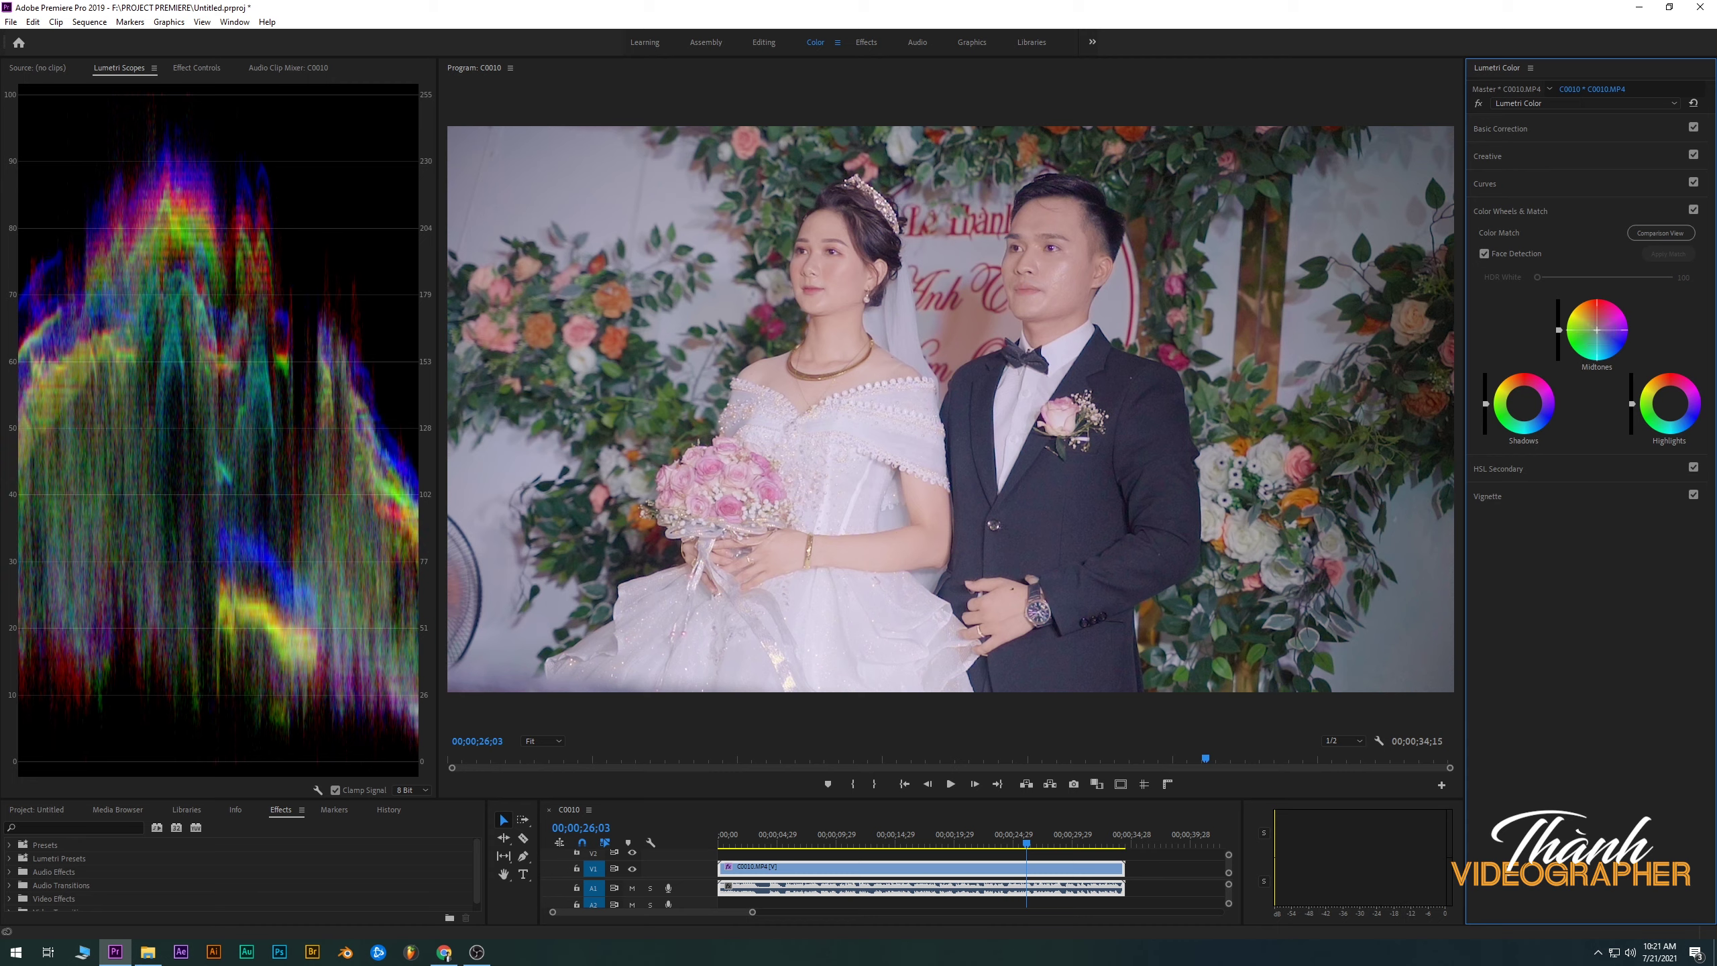
{"action": "left_click_drag", "start_coordinate": [1596, 329], "coordinate": [1596, 331]}
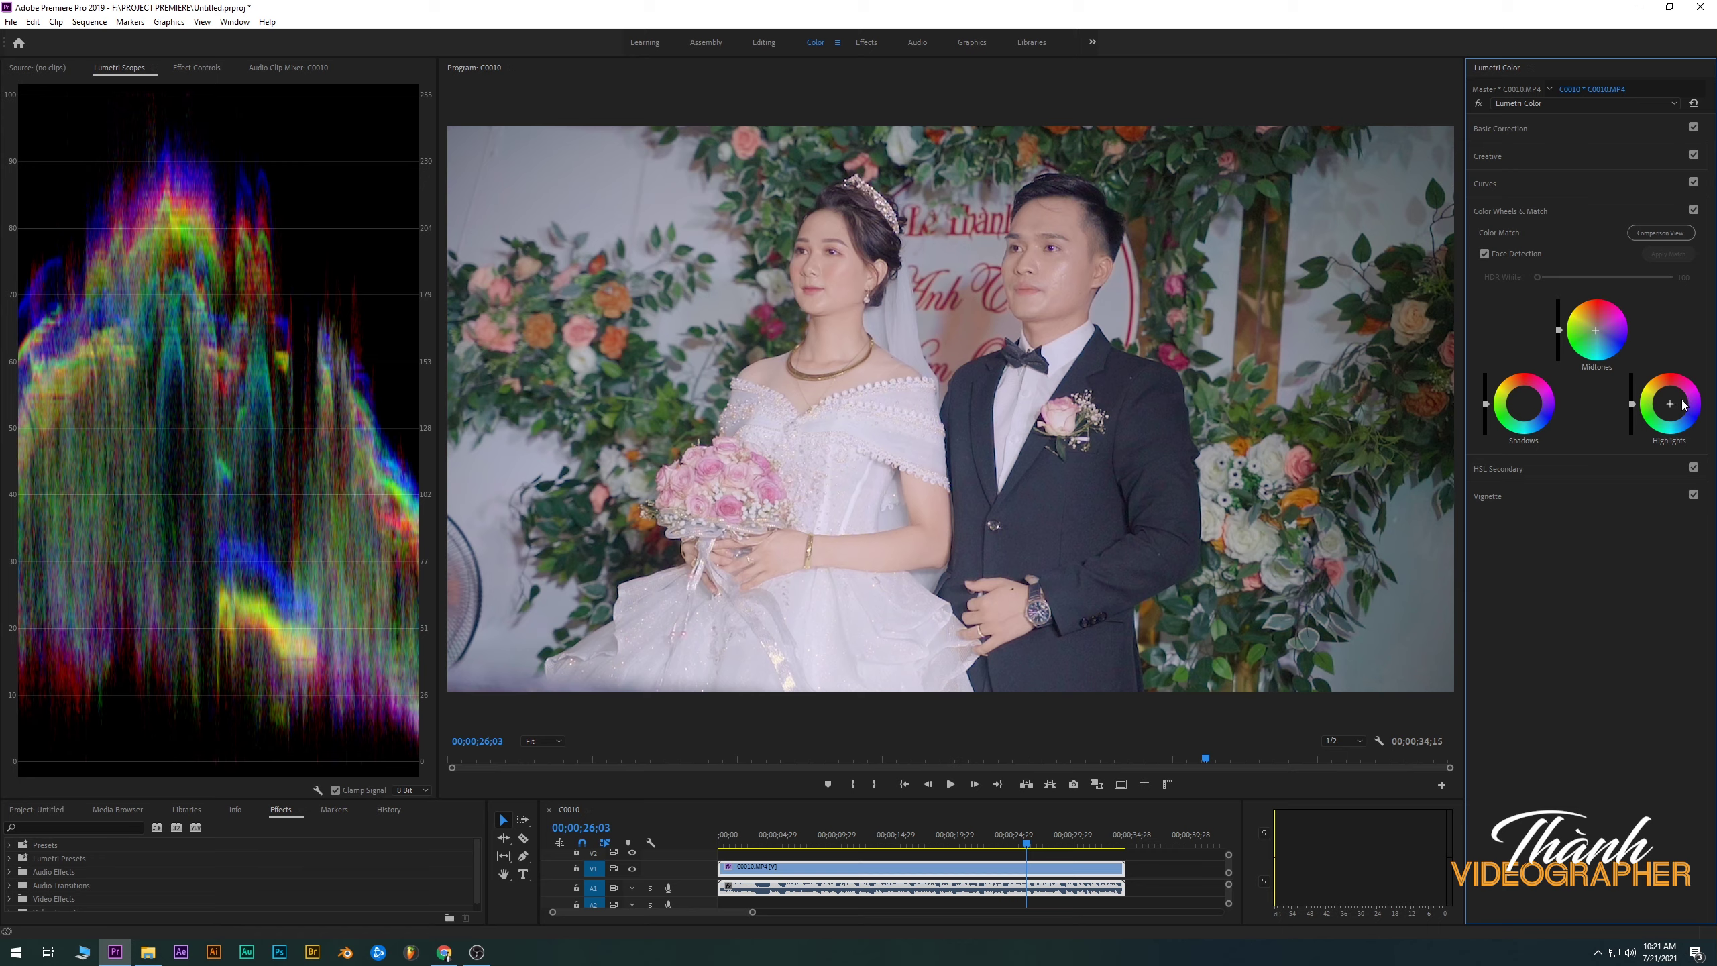
{"action": "left_click_drag", "start_coordinate": [1682, 404], "coordinate": [1671, 410]}
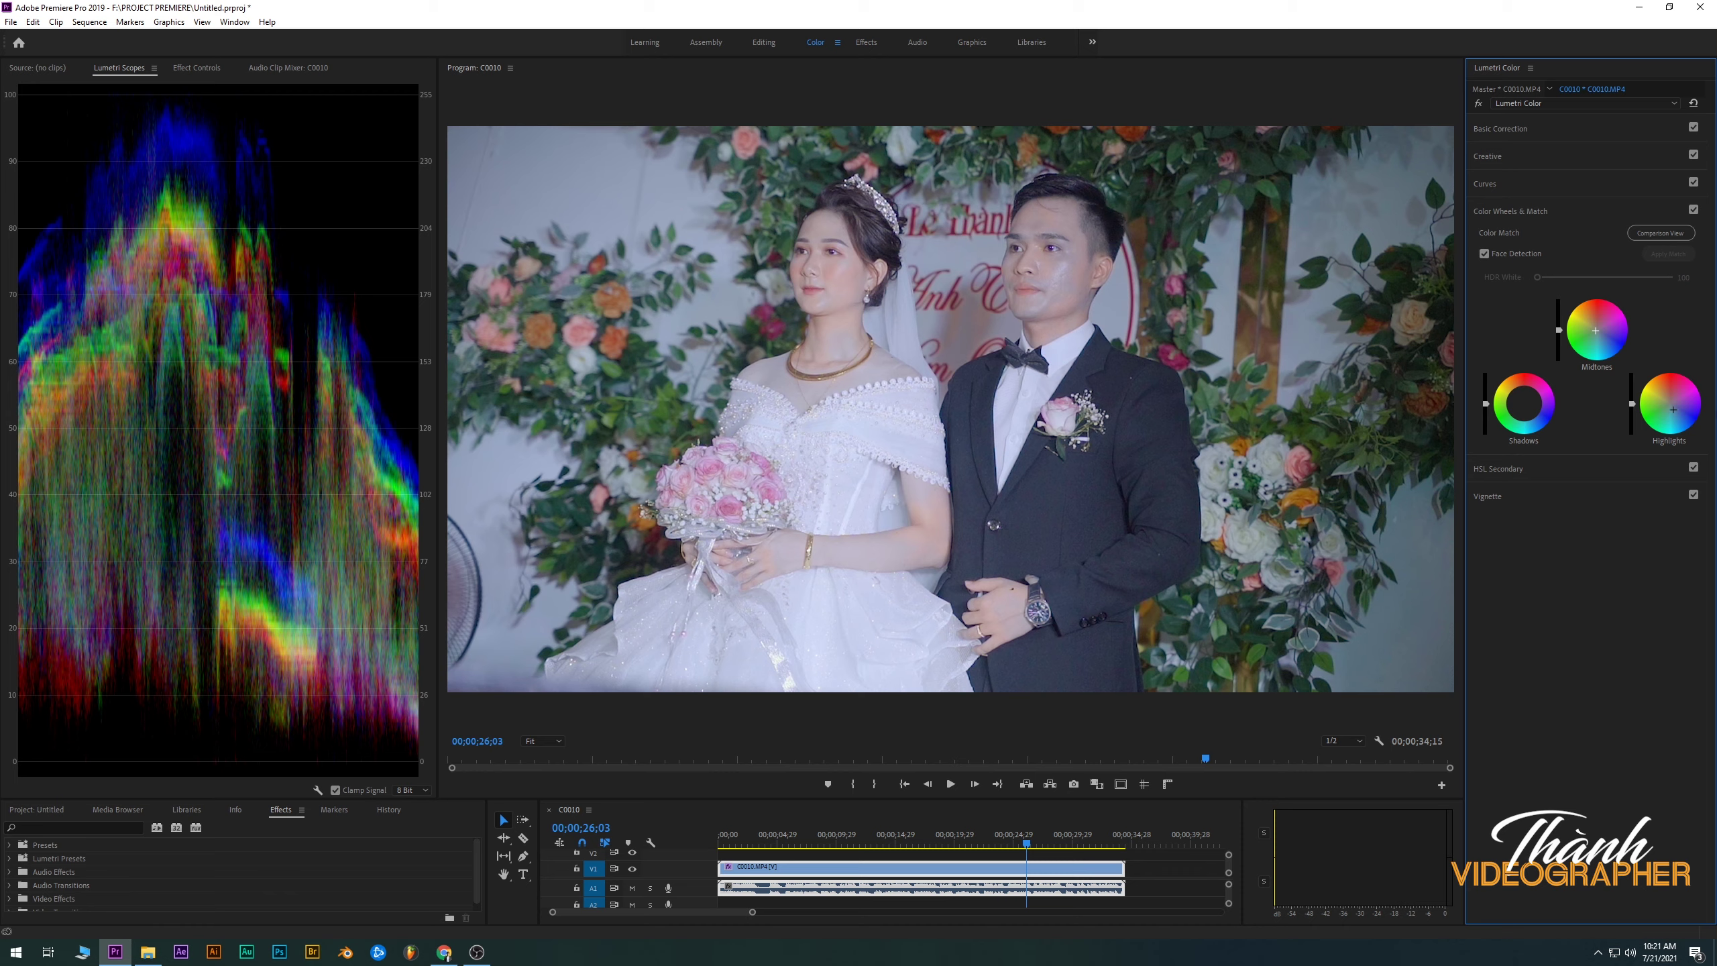
{"action": "double_click", "coordinate": [1670, 407]}
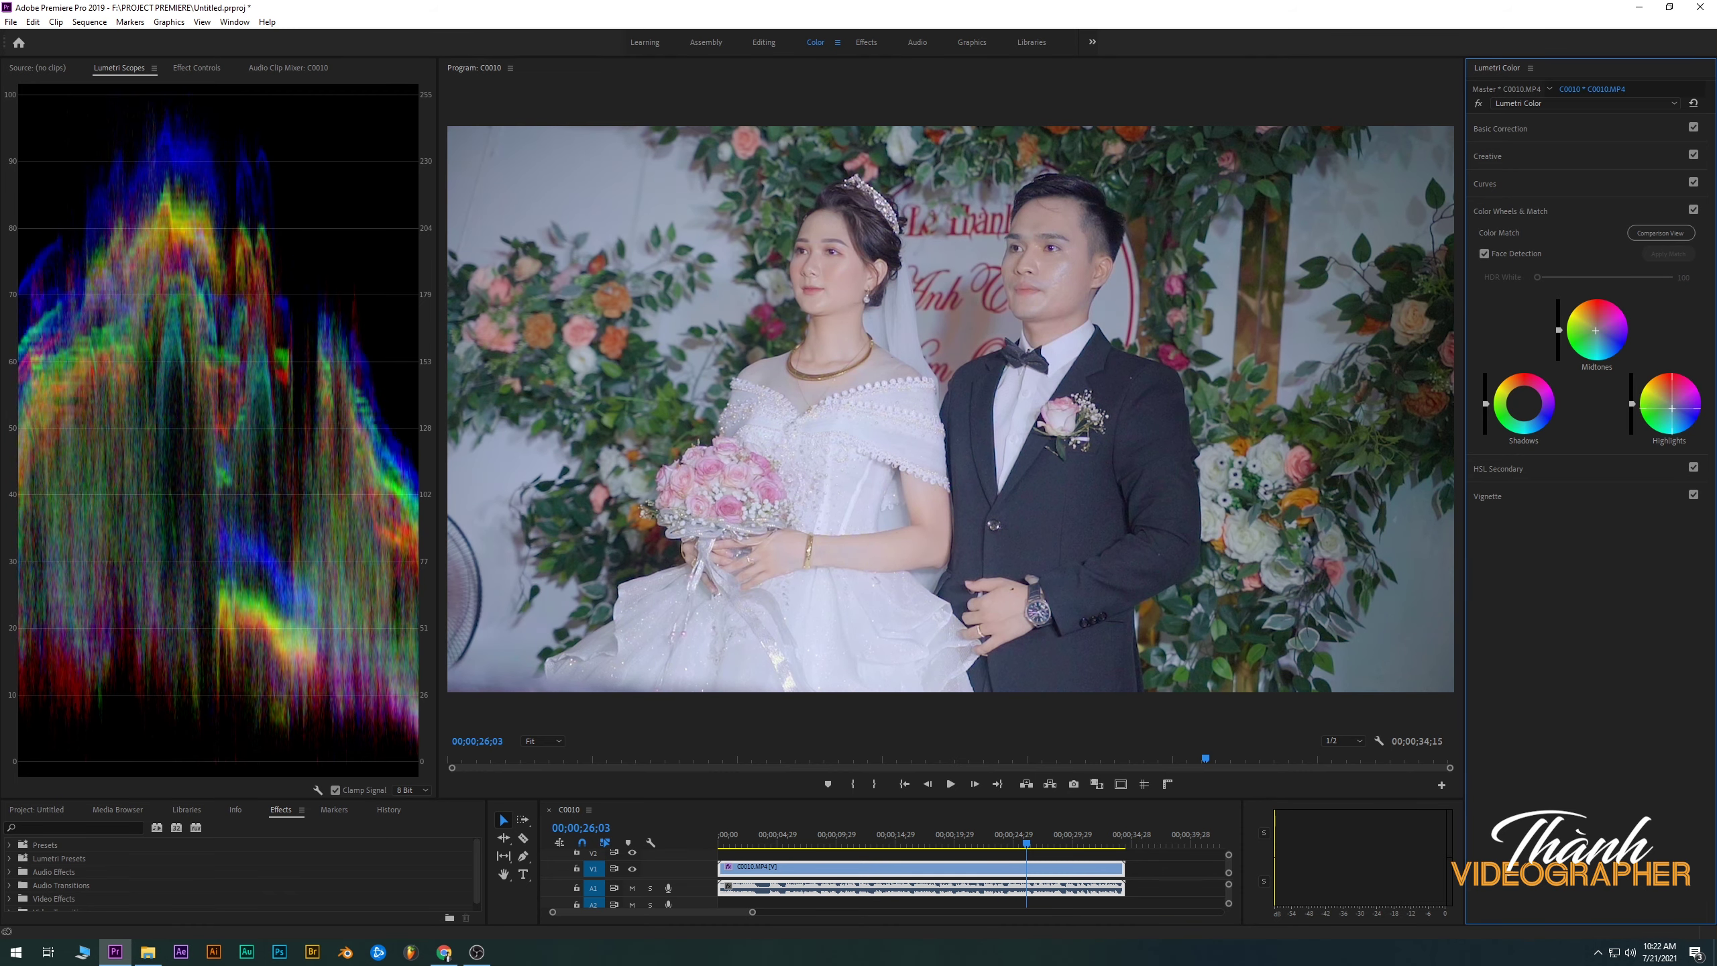
{"action": "double_click", "coordinate": [1671, 407]}
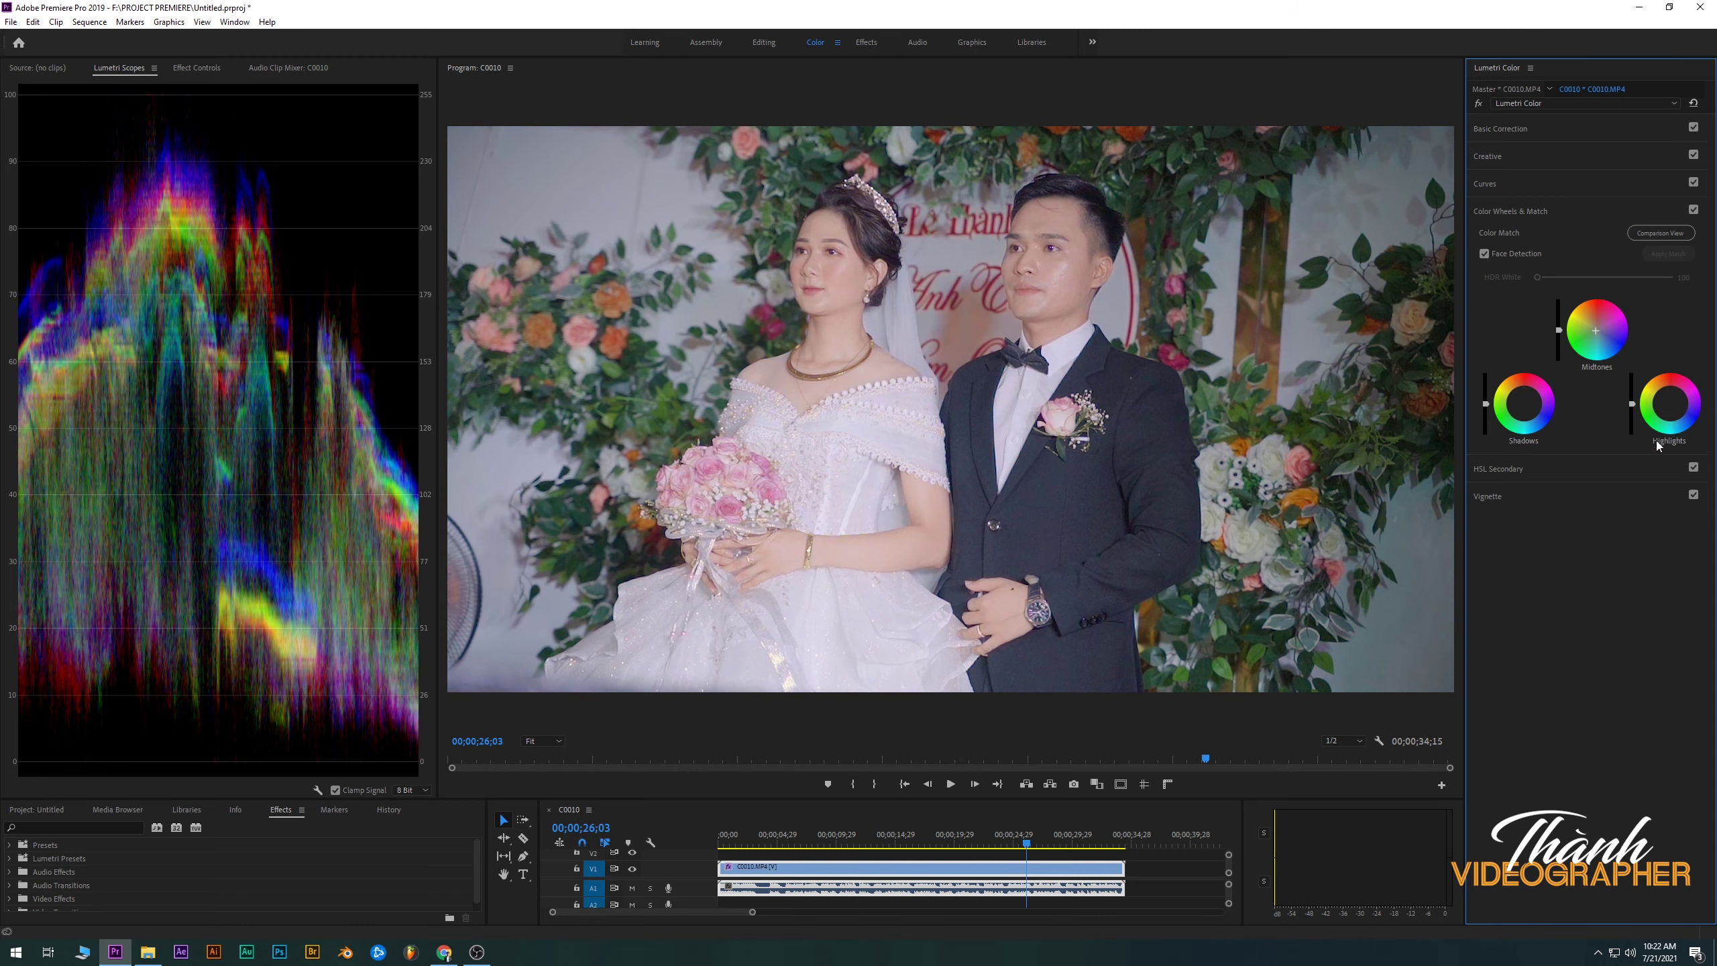
{"action": "left_click", "coordinate": [1669, 404]}
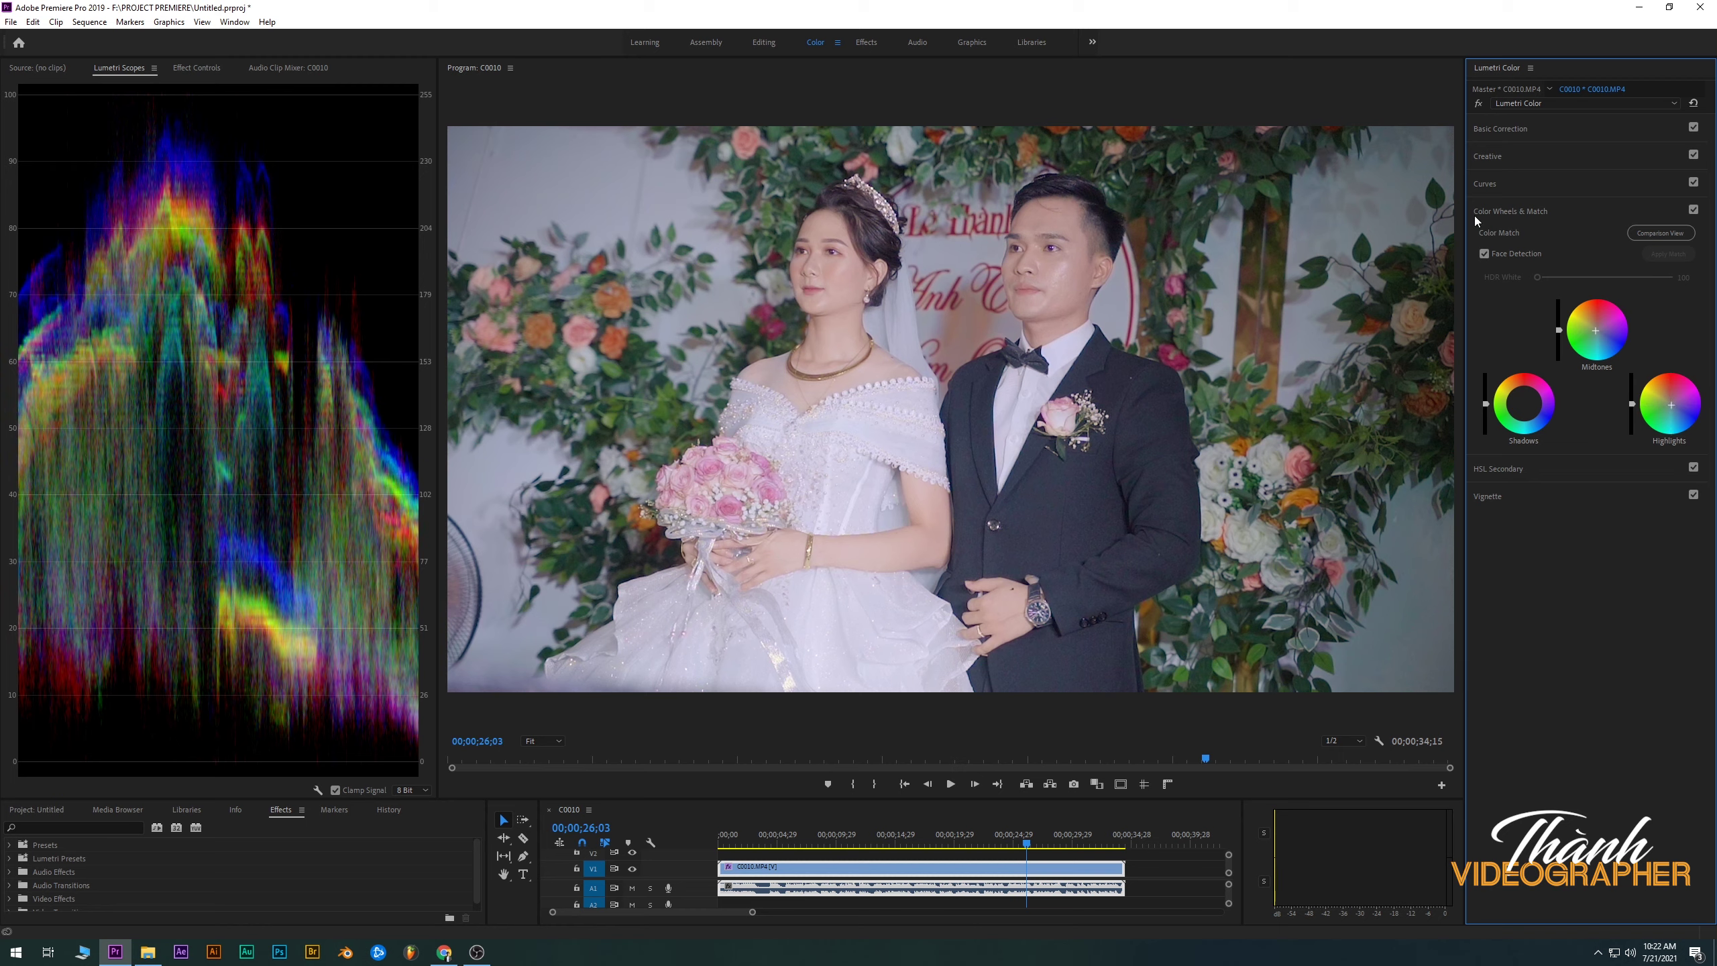
Try a peak-and-trough shift on the Hue vs Hue curve, then reset it flat
{"action": "left_click", "coordinate": [1502, 183]}
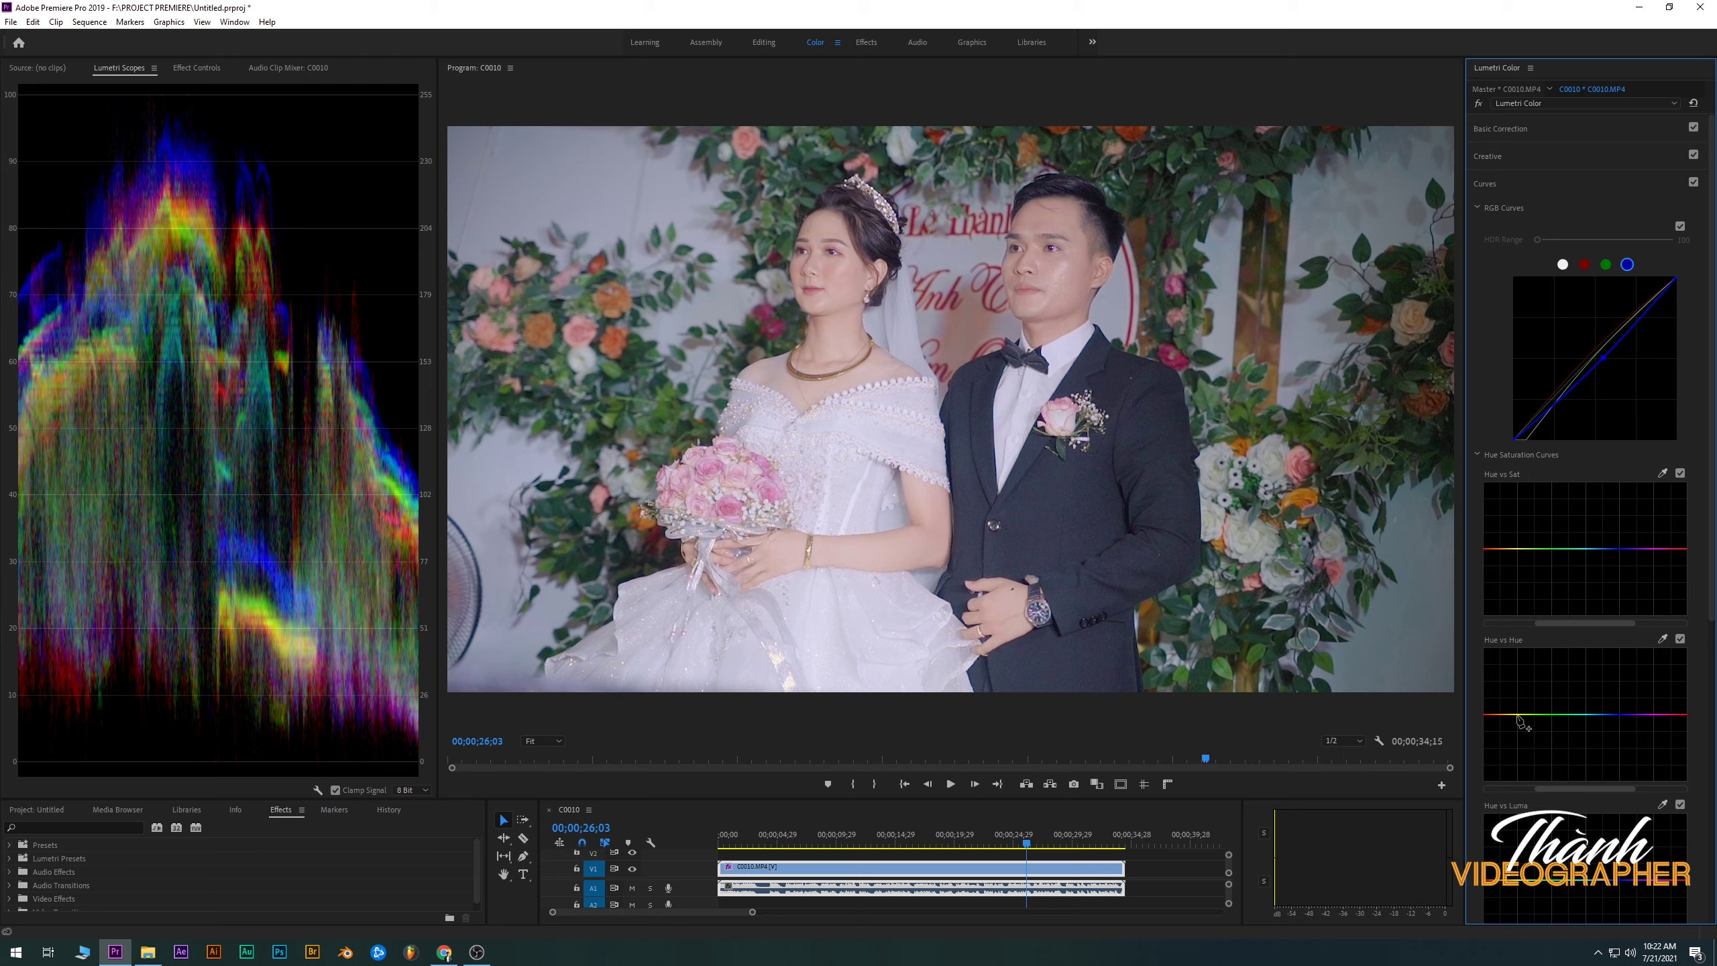
{"action": "left_click", "coordinate": [1518, 714]}
{"action": "left_click", "coordinate": [1591, 714]}
{"action": "left_click_drag", "start_coordinate": [1556, 715], "coordinate": [1566, 686]}
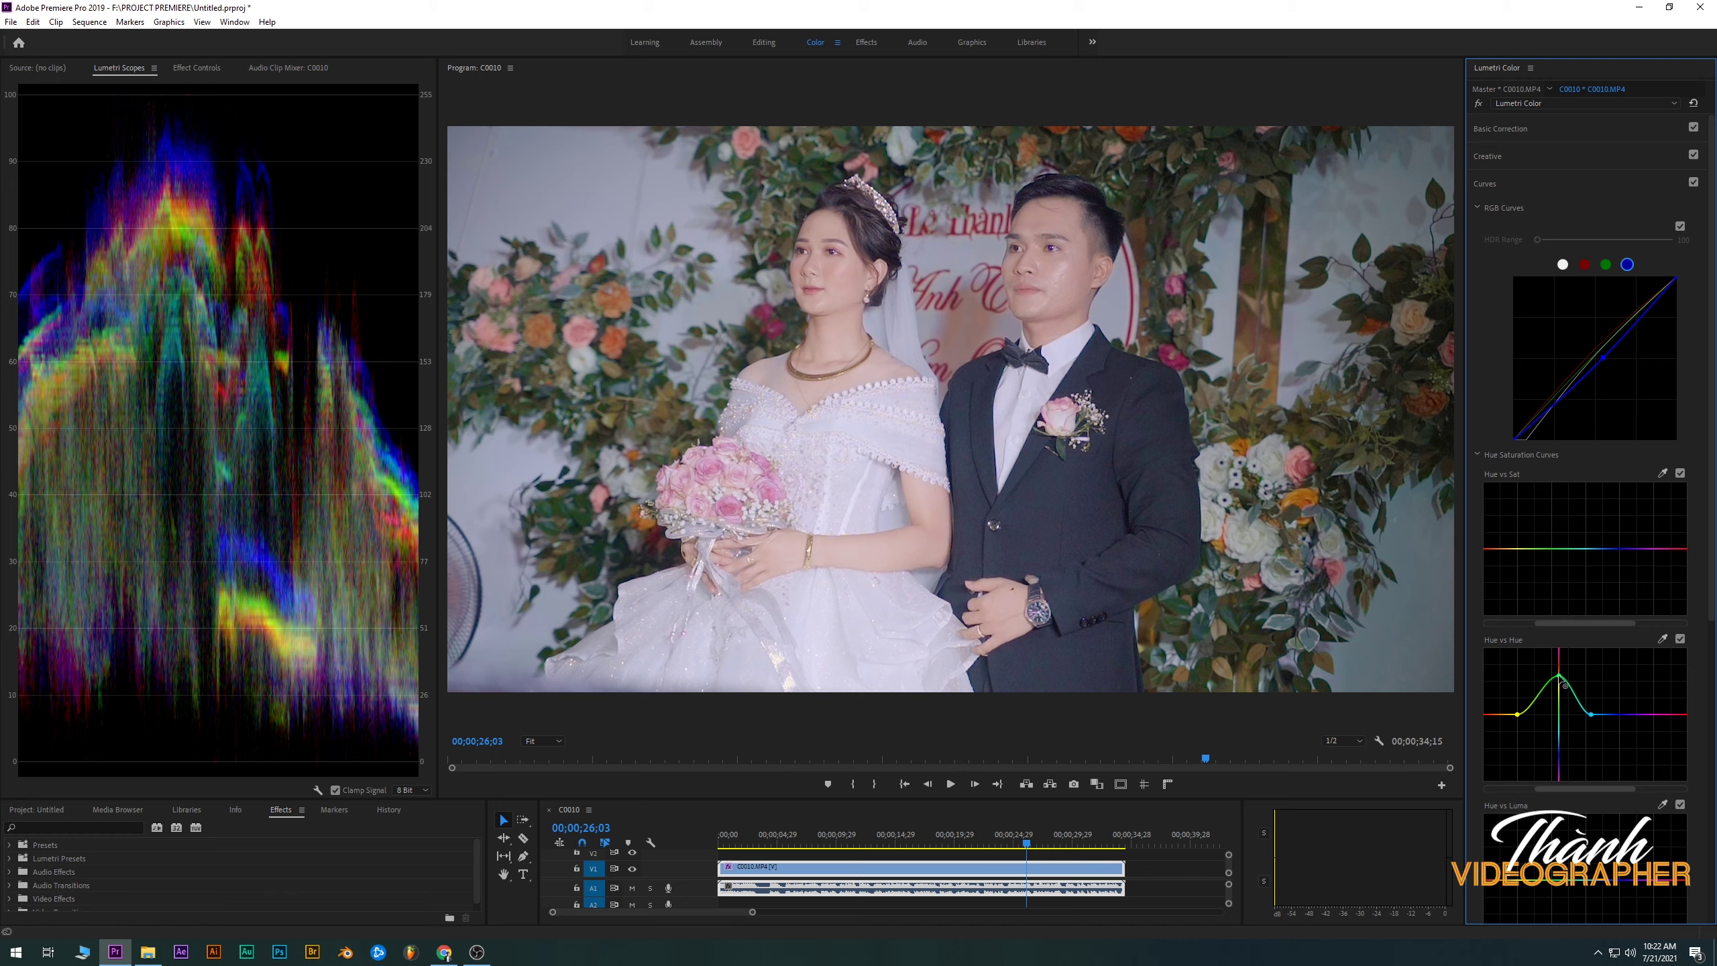
{"action": "left_click_drag", "start_coordinate": [1565, 686], "coordinate": [1565, 763]}
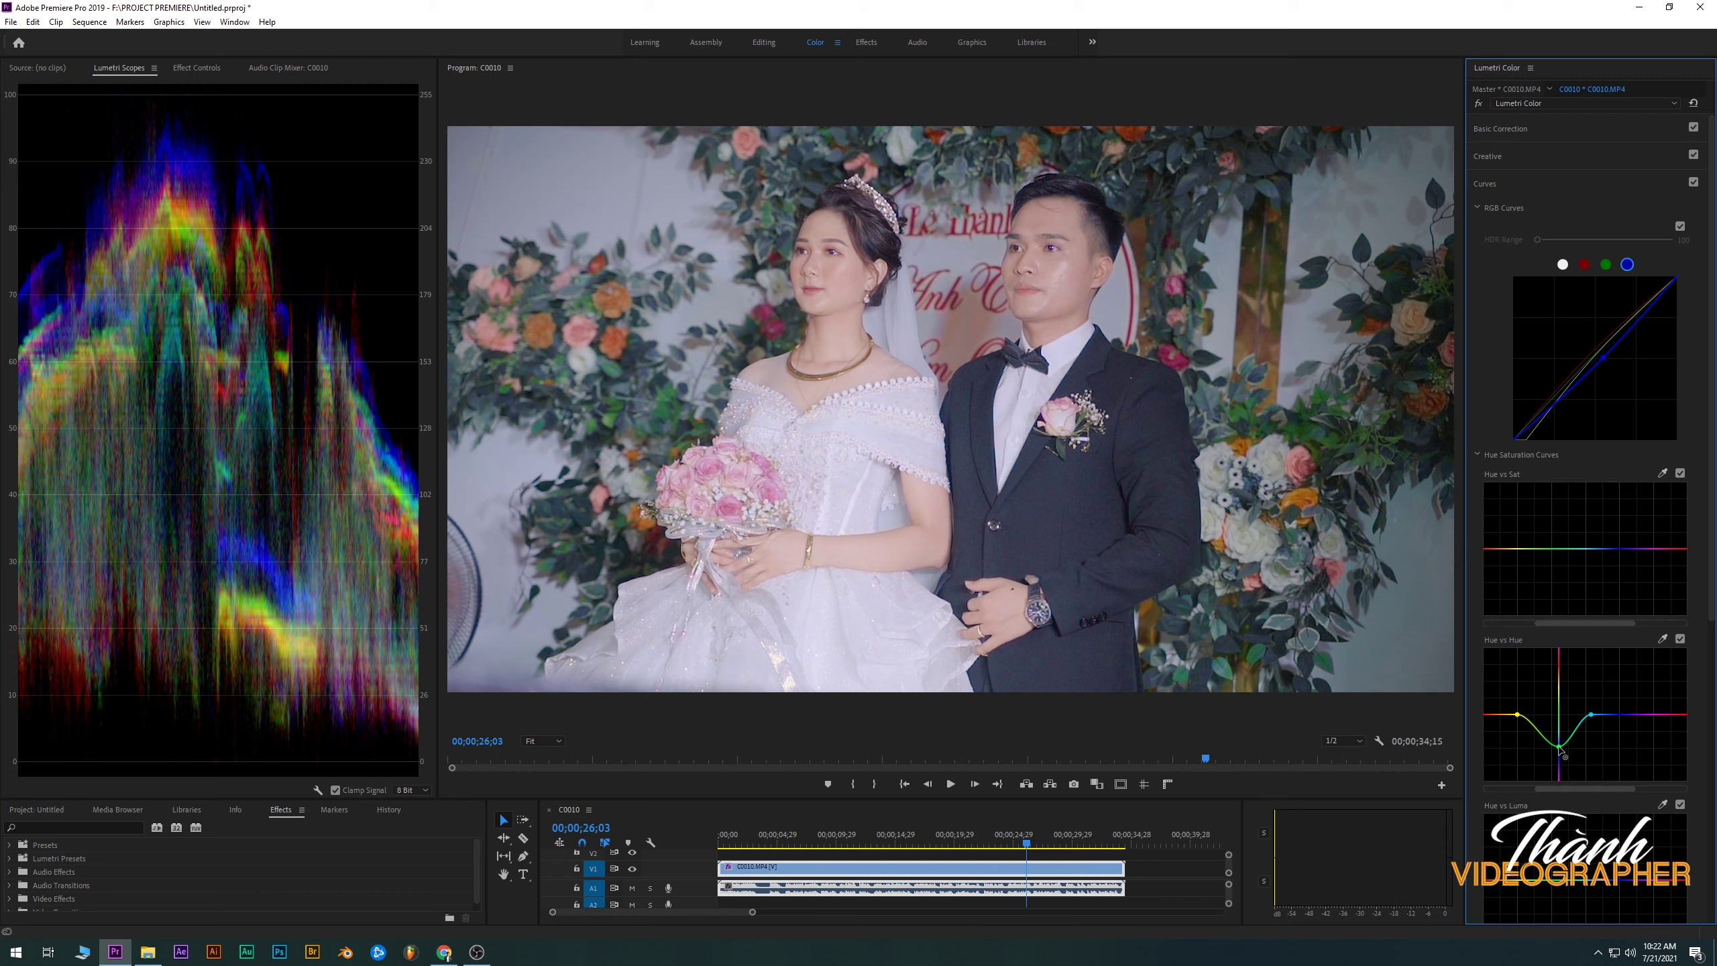
{"action": "double_click", "coordinate": [1560, 750]}
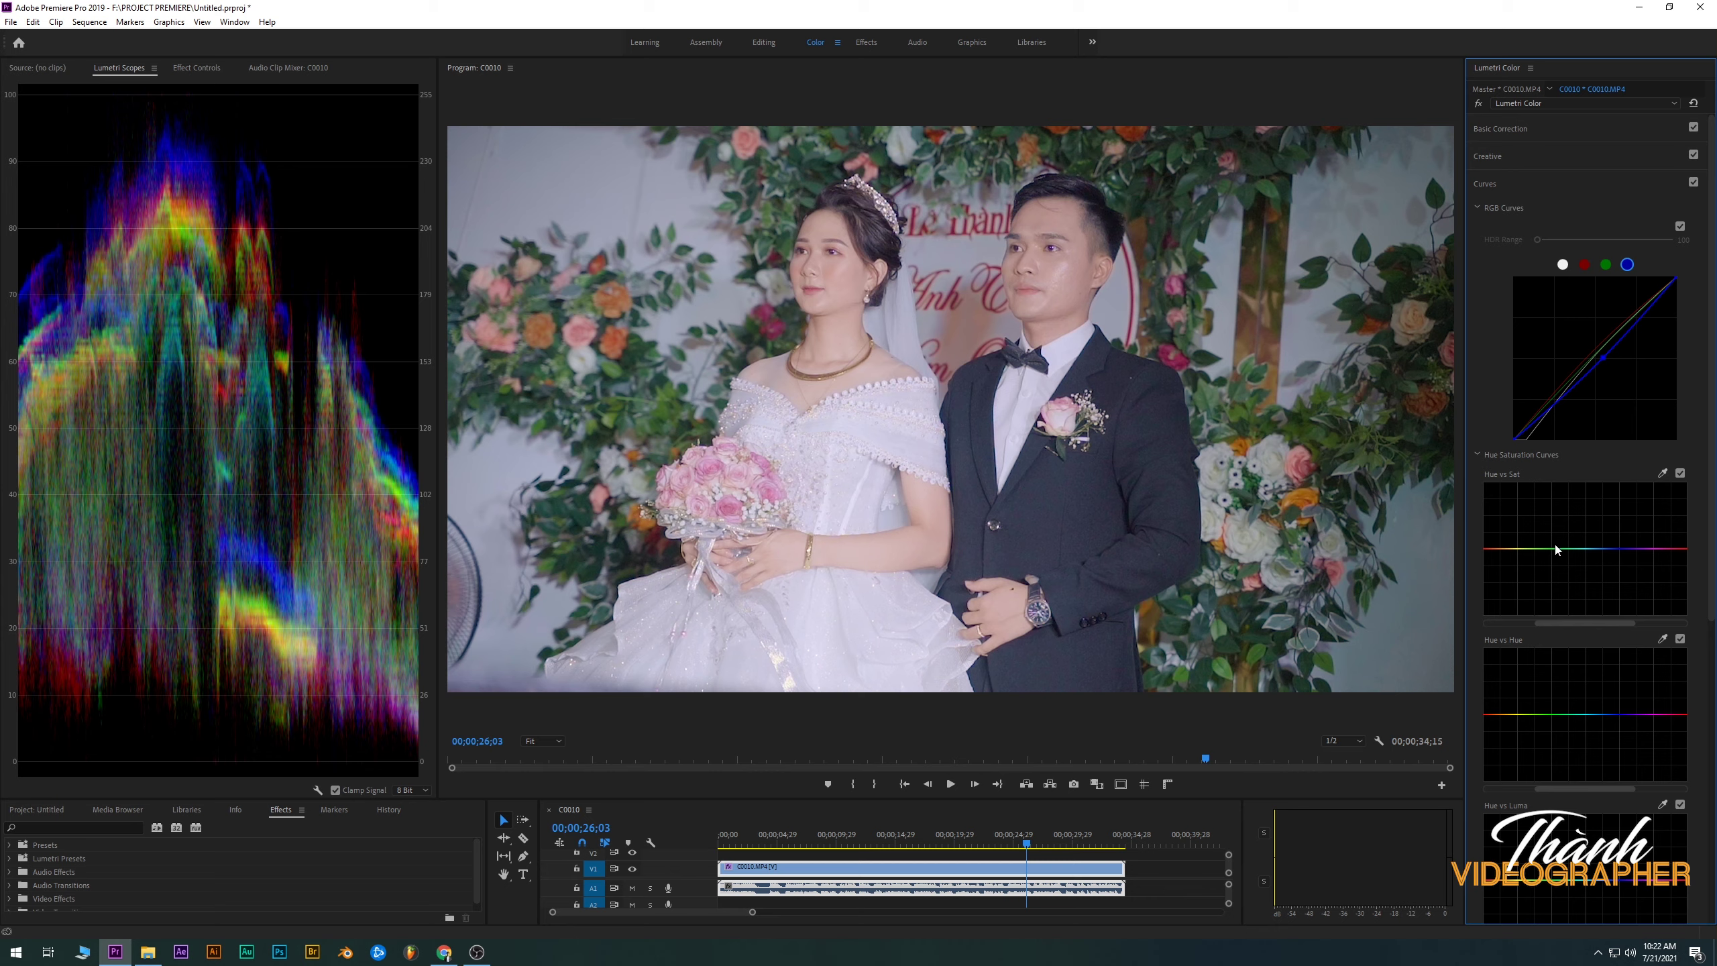
Add anchor points on the Hue vs Sat curve and pull greens and cyans down to desaturate them
{"action": "left_click", "coordinate": [1521, 548]}
{"action": "left_click", "coordinate": [1594, 549]}
{"action": "mouse_move", "coordinate": [1564, 548]}
{"action": "left_mouse_down"}
{"action": "mouse_move", "coordinate": [1564, 574]}
{"action": "mouse_move", "coordinate": [1563, 557]}
{"action": "mouse_move", "coordinate": [1537, 594]}
{"action": "mouse_move", "coordinate": [1558, 569]}
{"action": "mouse_move", "coordinate": [1518, 590]}
{"action": "left_mouse_up"}
{"action": "left_click", "coordinate": [1504, 547]}
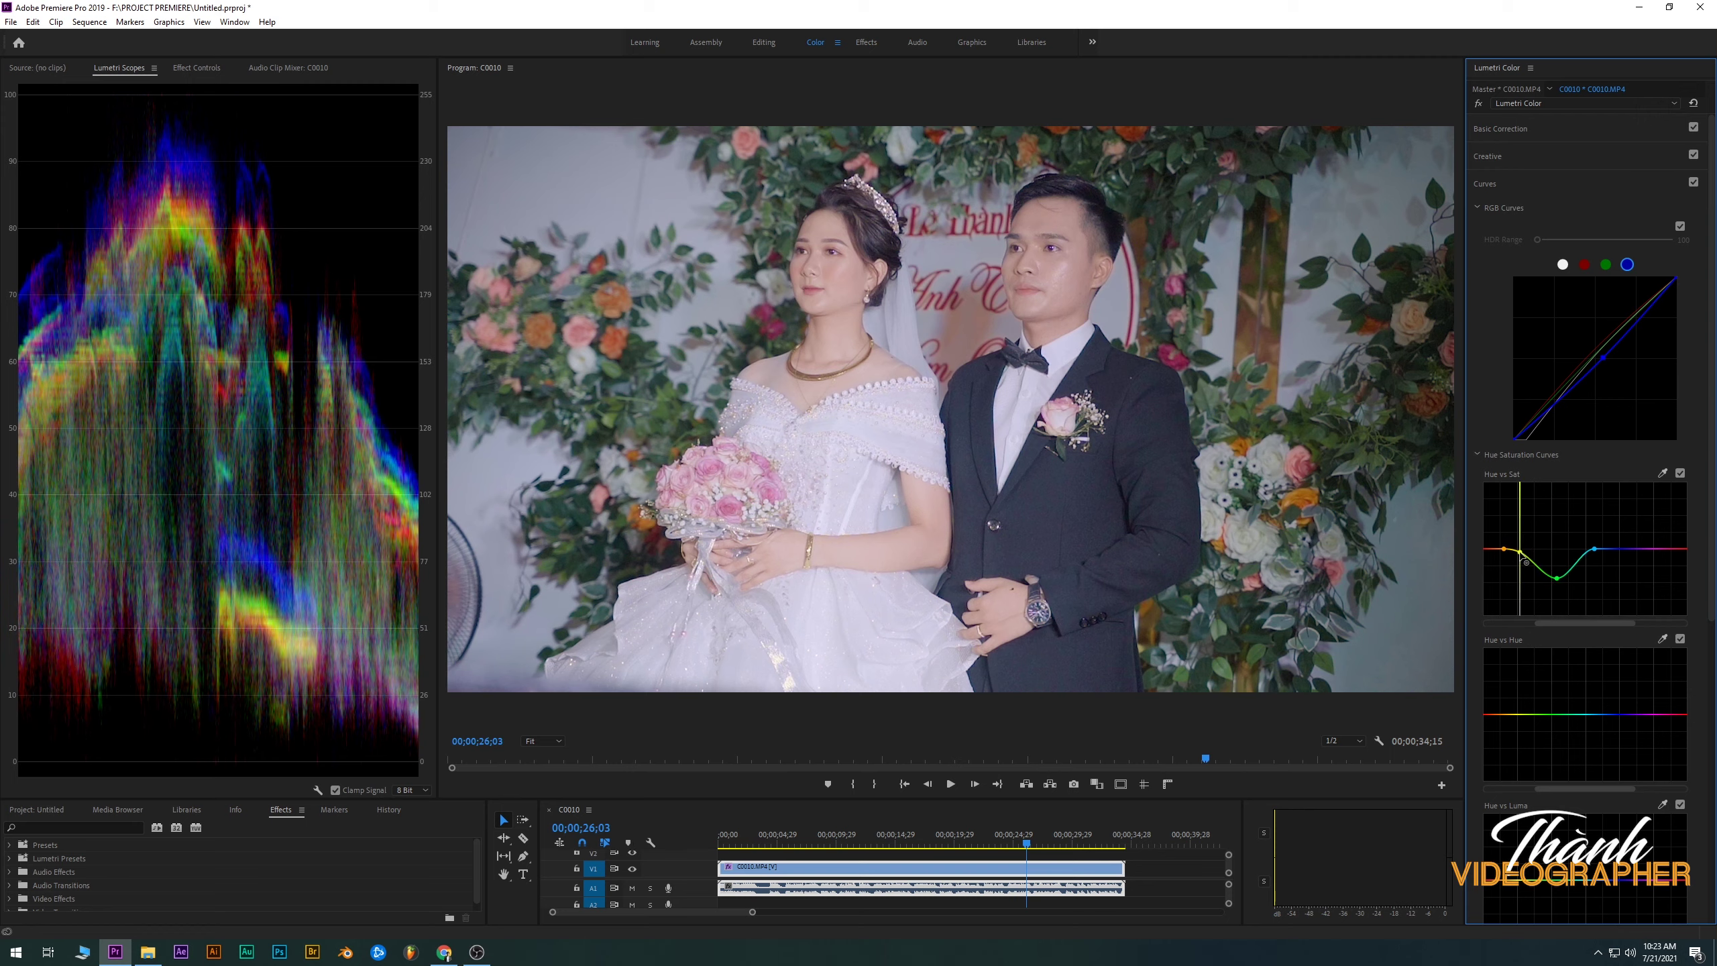
{"action": "left_click_drag", "start_coordinate": [1519, 590], "coordinate": [1520, 557]}
{"action": "left_click", "coordinate": [1633, 549]}
{"action": "left_click_drag", "start_coordinate": [1596, 549], "coordinate": [1612, 561]}
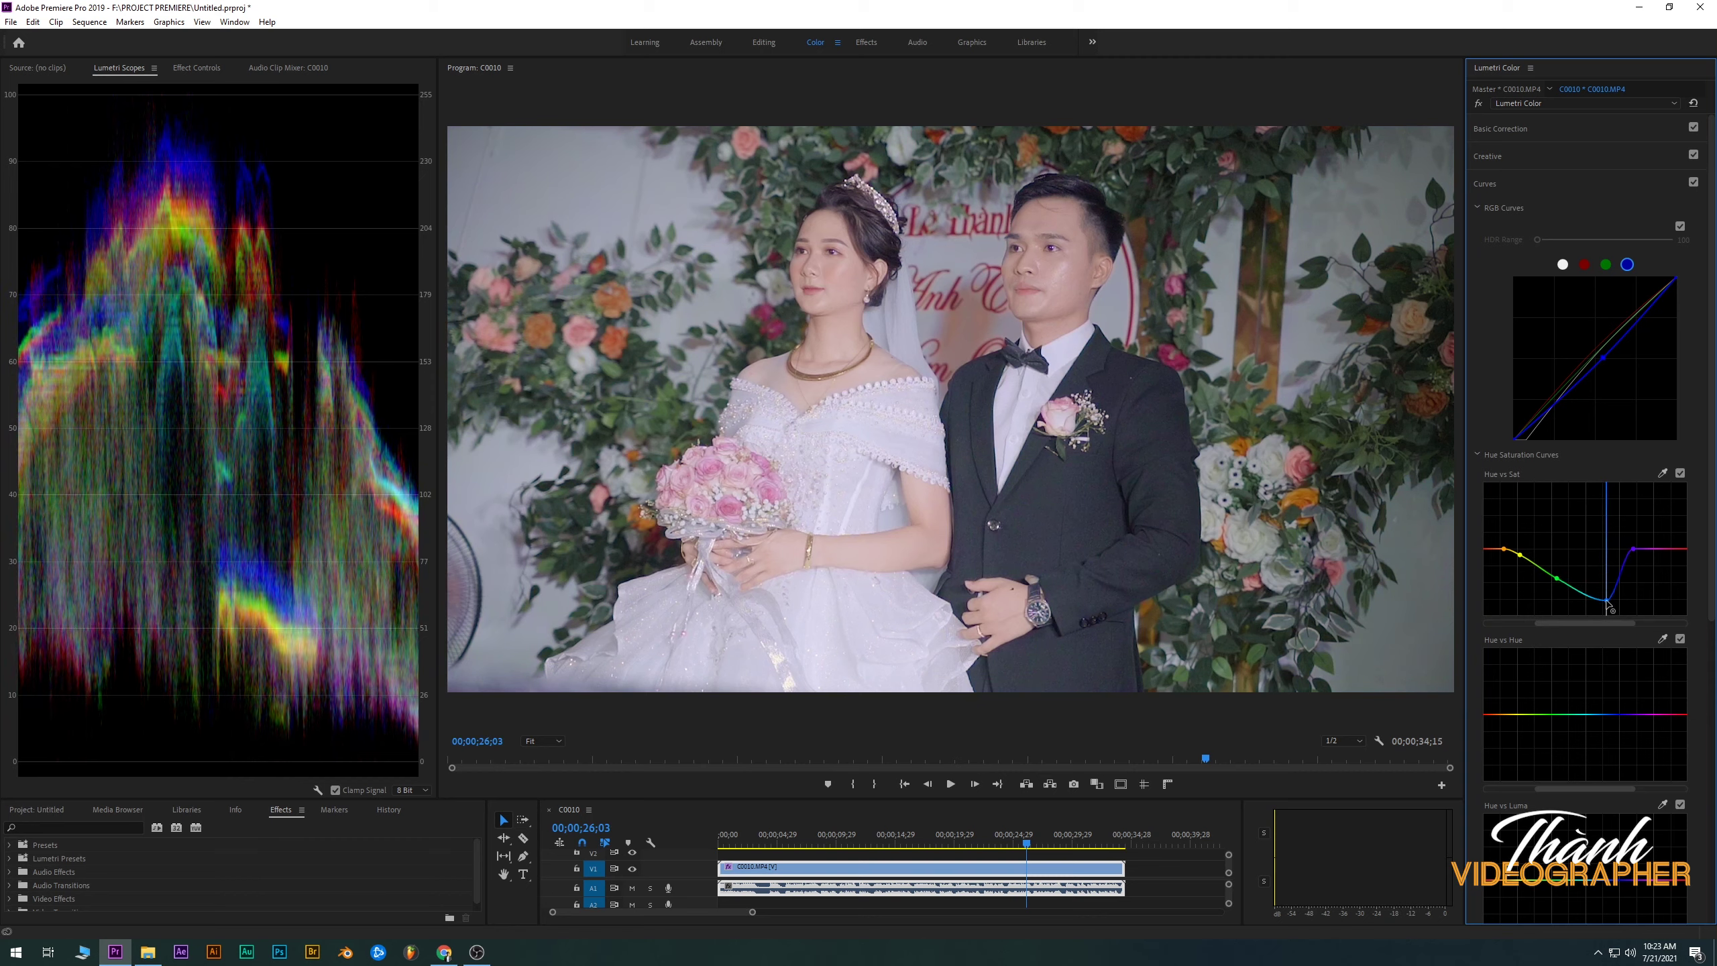
{"action": "mouse_move", "coordinate": [1611, 562]}
{"action": "left_mouse_down"}
{"action": "mouse_move", "coordinate": [1611, 604]}
{"action": "mouse_move", "coordinate": [1594, 553]}
{"action": "left_mouse_up"}
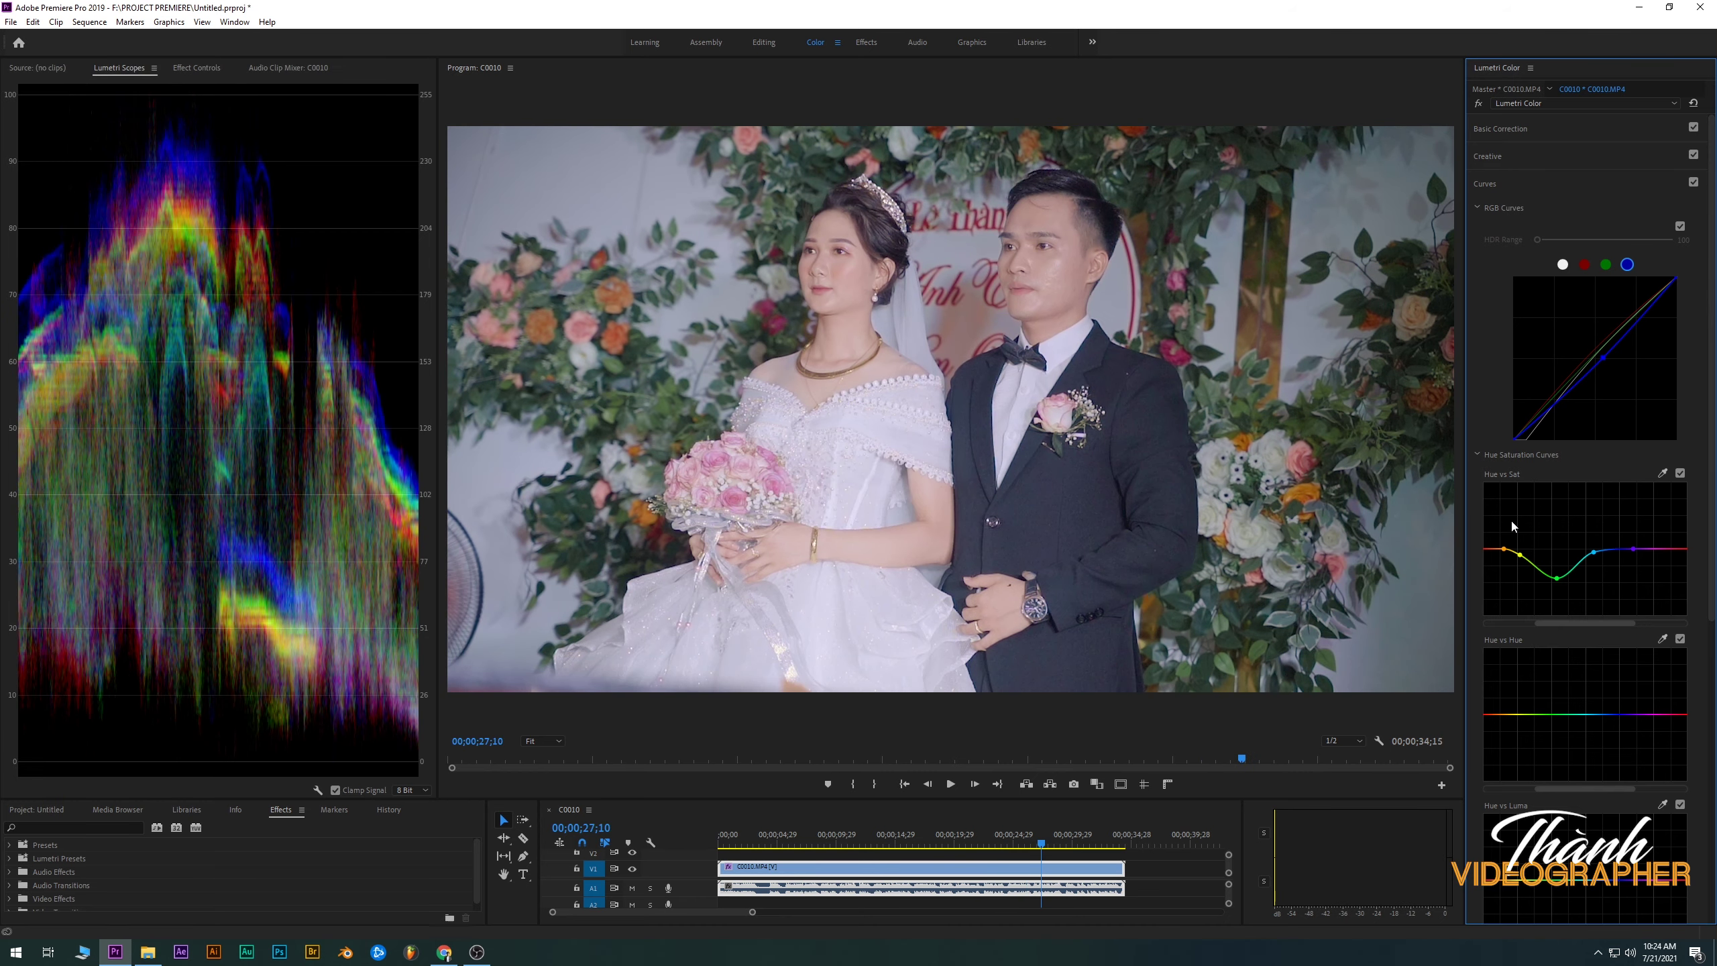
Boost red saturation at the right end of the Hue vs Sat curve, then ease it back slightly
{"action": "left_click", "coordinate": [1661, 472]}
{"action": "left_click", "coordinate": [1022, 298]}
{"action": "left_click_drag", "start_coordinate": [1680, 548], "coordinate": [1668, 502]}
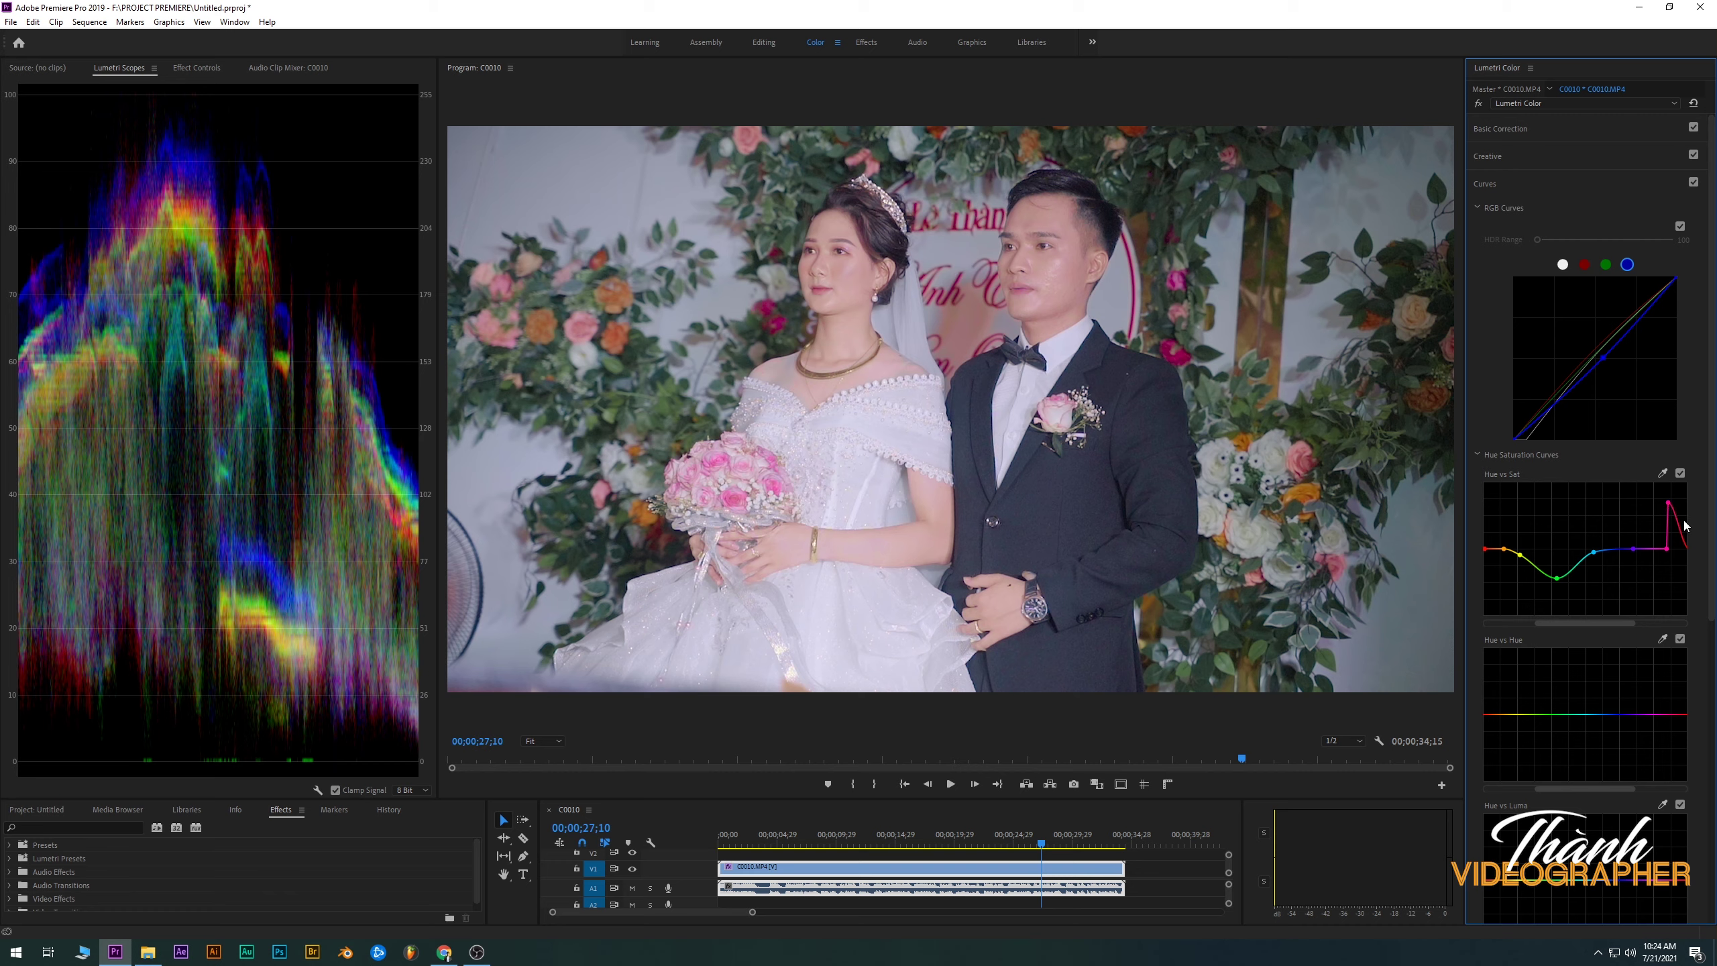
{"action": "left_click_drag", "start_coordinate": [1670, 502], "coordinate": [1687, 530]}
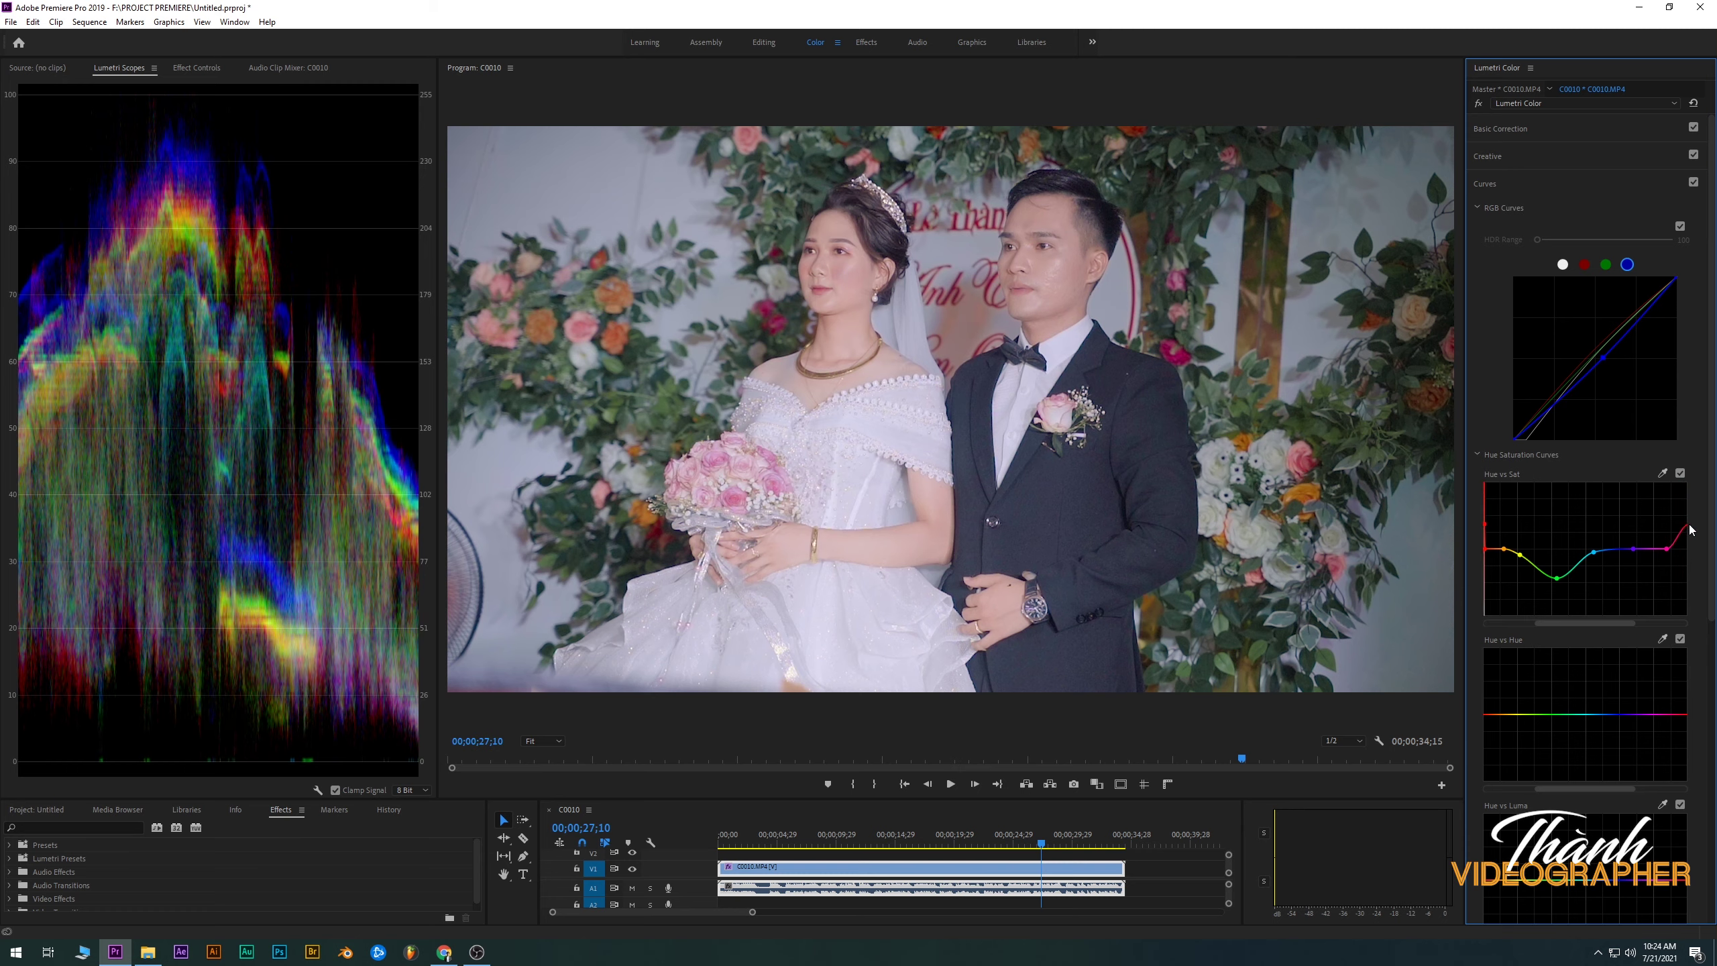
{"action": "left_click_drag", "start_coordinate": [1687, 527], "coordinate": [1683, 540]}
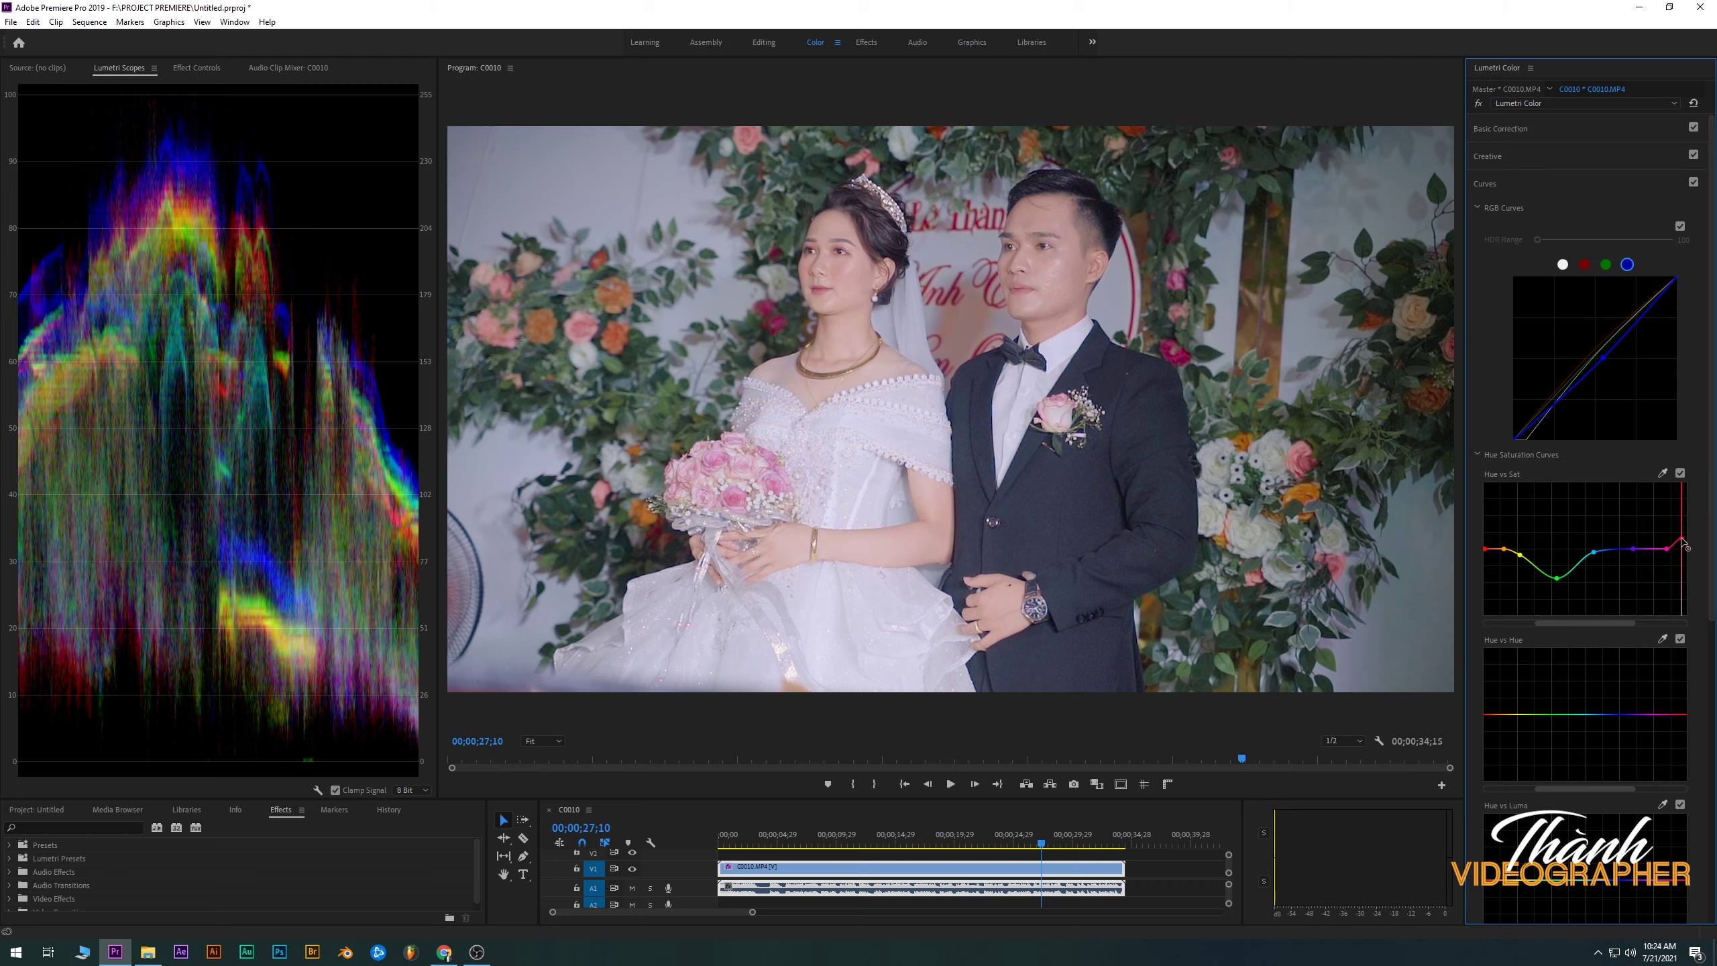
Lift the left-end red point on Hue vs Sat and set Creative Saturation to 125
{"action": "left_click", "coordinate": [1486, 545]}
{"action": "mouse_move", "coordinate": [1486, 528]}
{"action": "left_mouse_down"}
{"action": "mouse_move", "coordinate": [1492, 493]}
{"action": "mouse_move", "coordinate": [1492, 555]}
{"action": "left_mouse_up"}
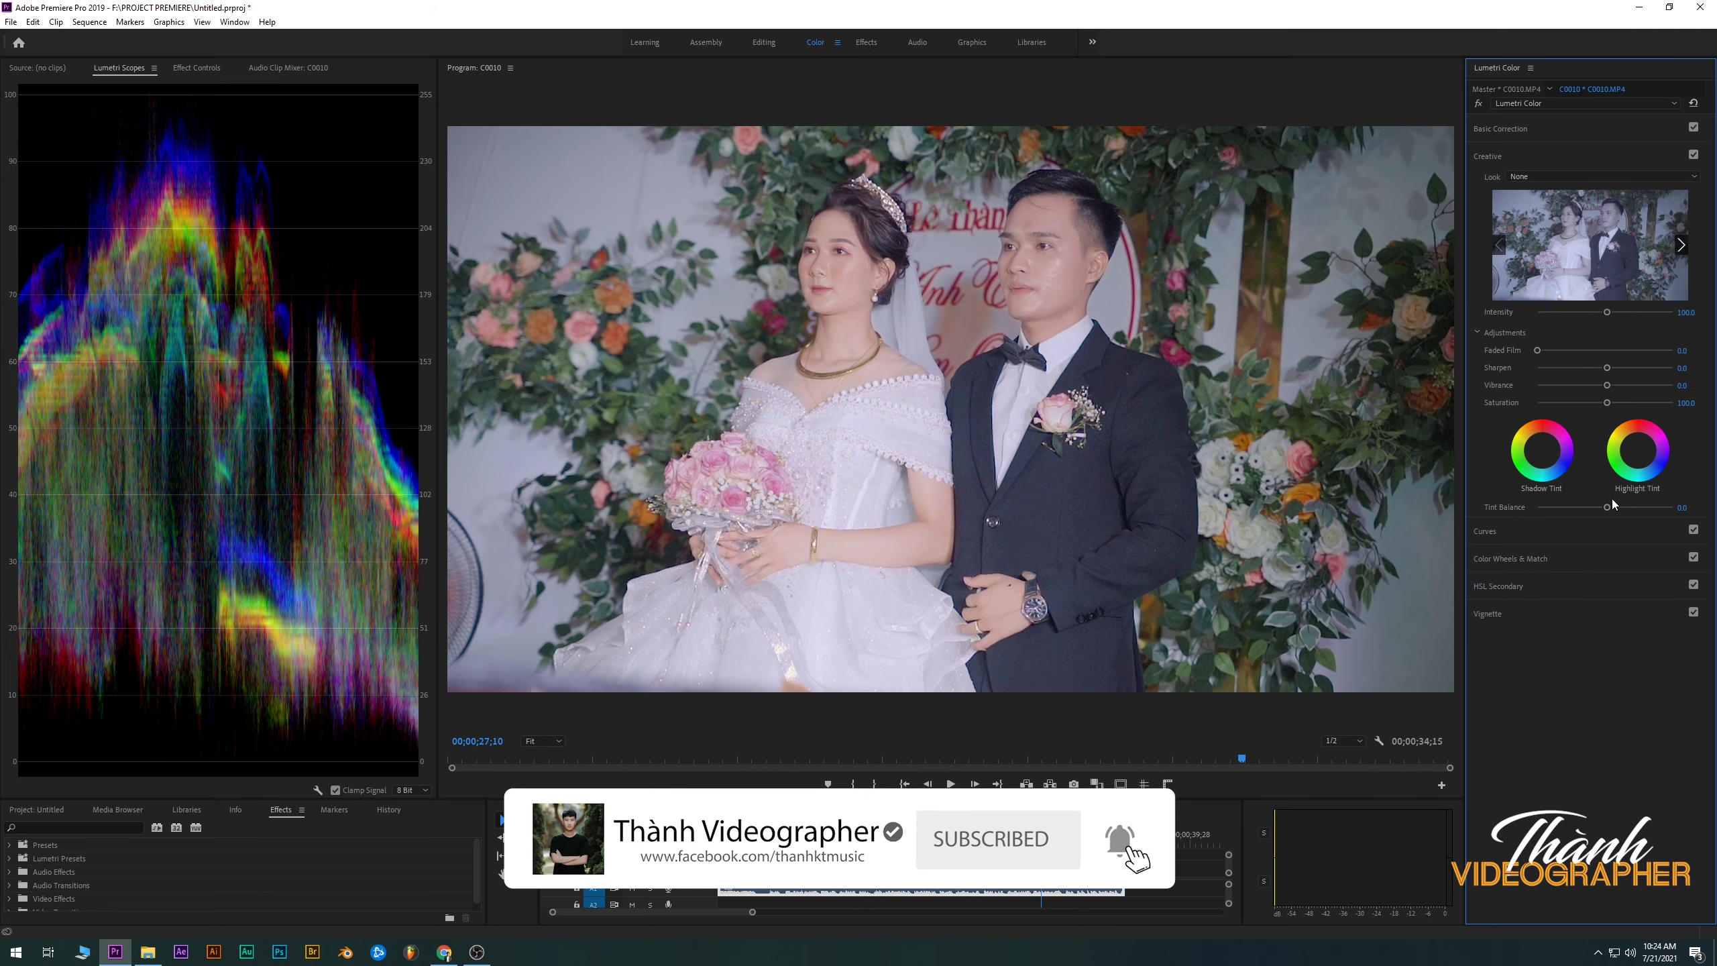
{"action": "left_click", "coordinate": [1689, 402]}
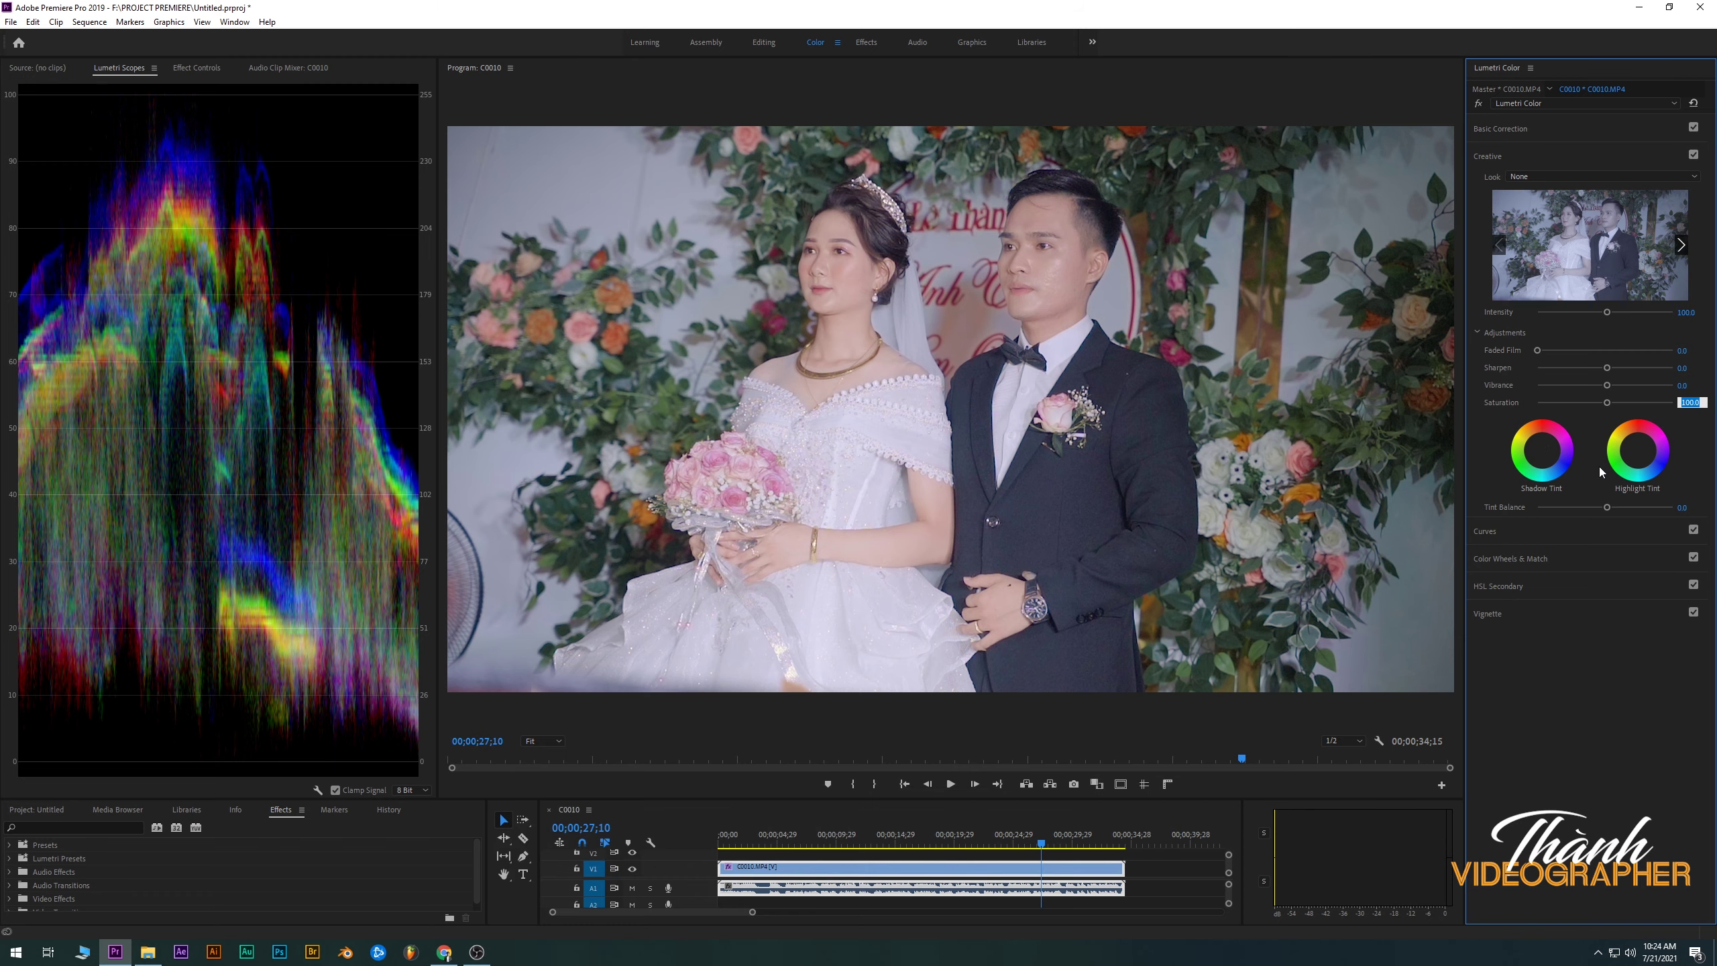
{"action": "type", "text": "125"}
{"action": "key", "text": "Return"}
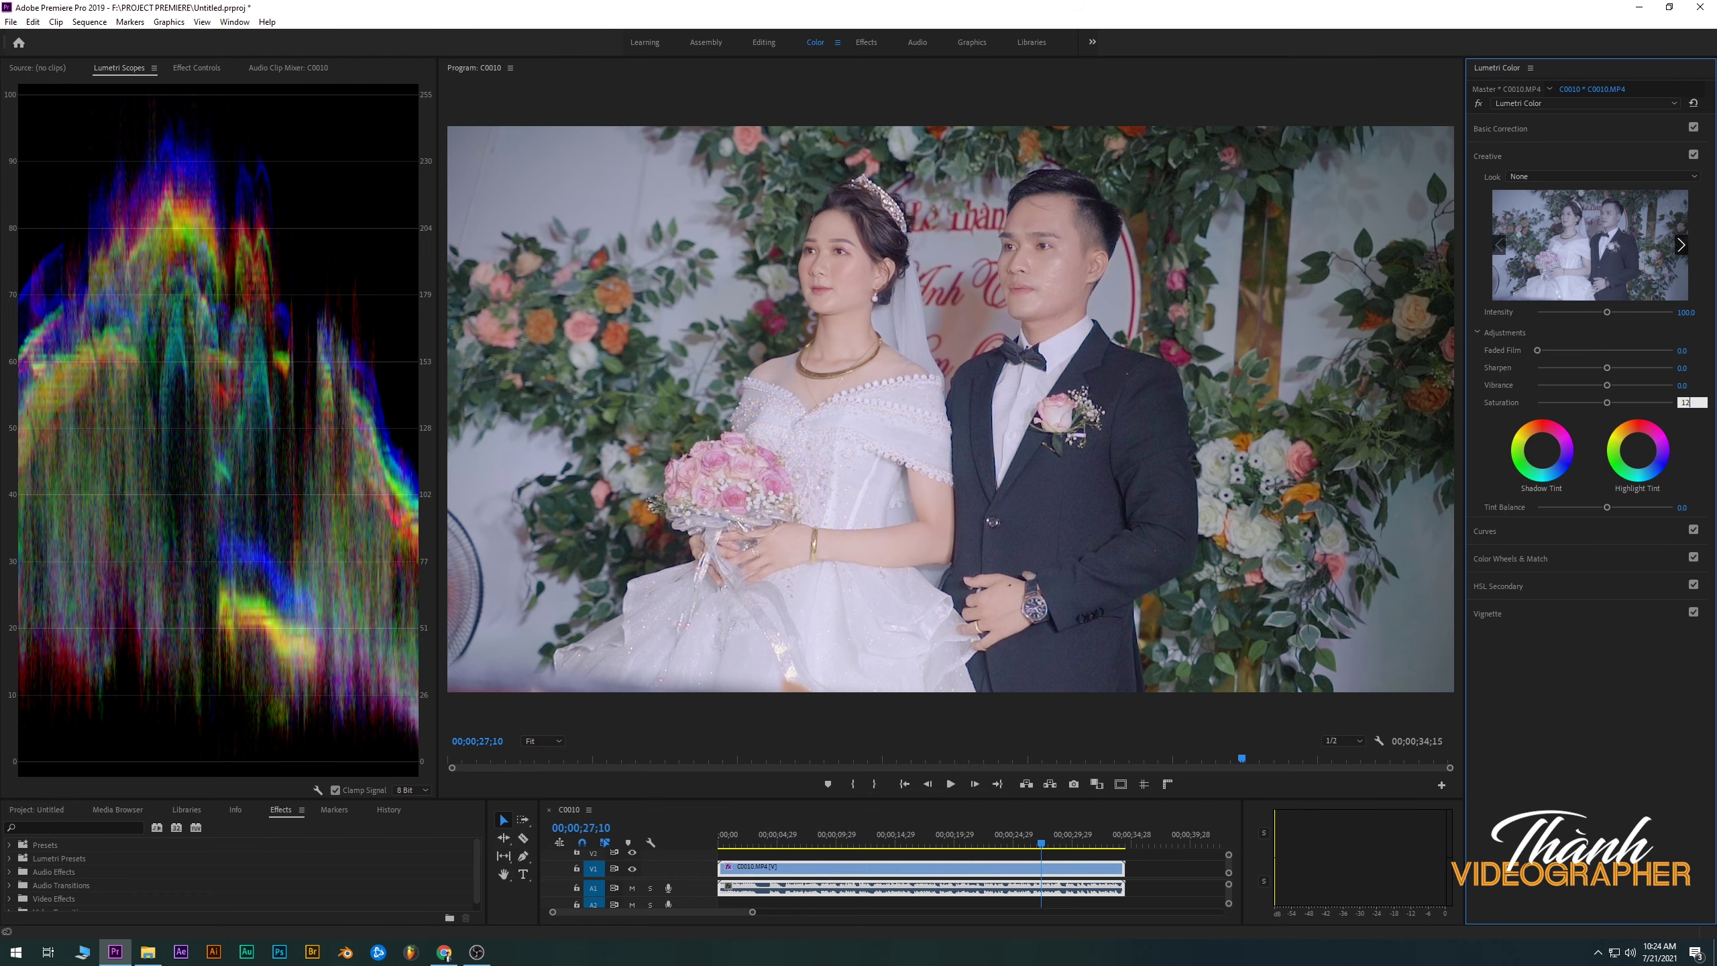